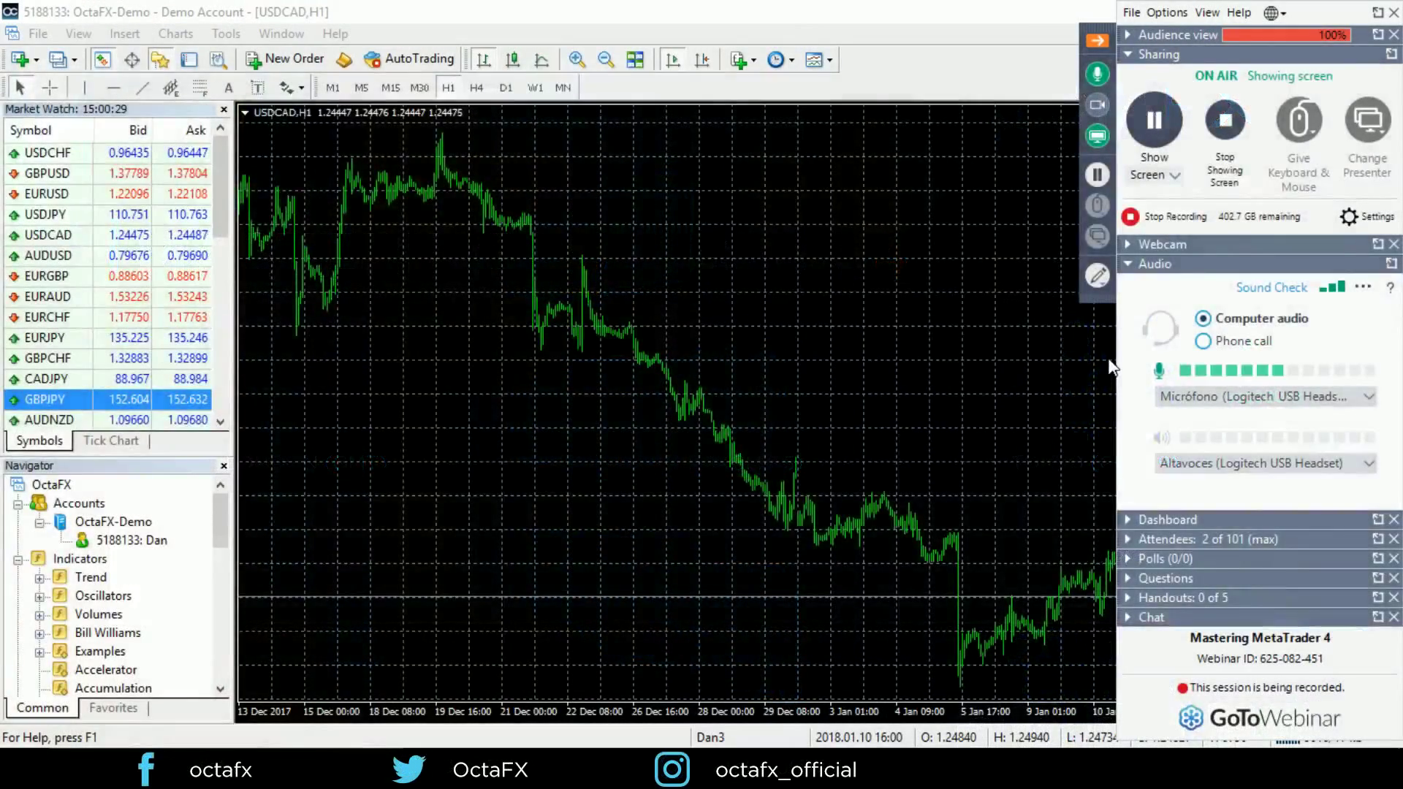
- Collapse the webinar control panel to uncover the full trading chart
left_click(1096, 43)
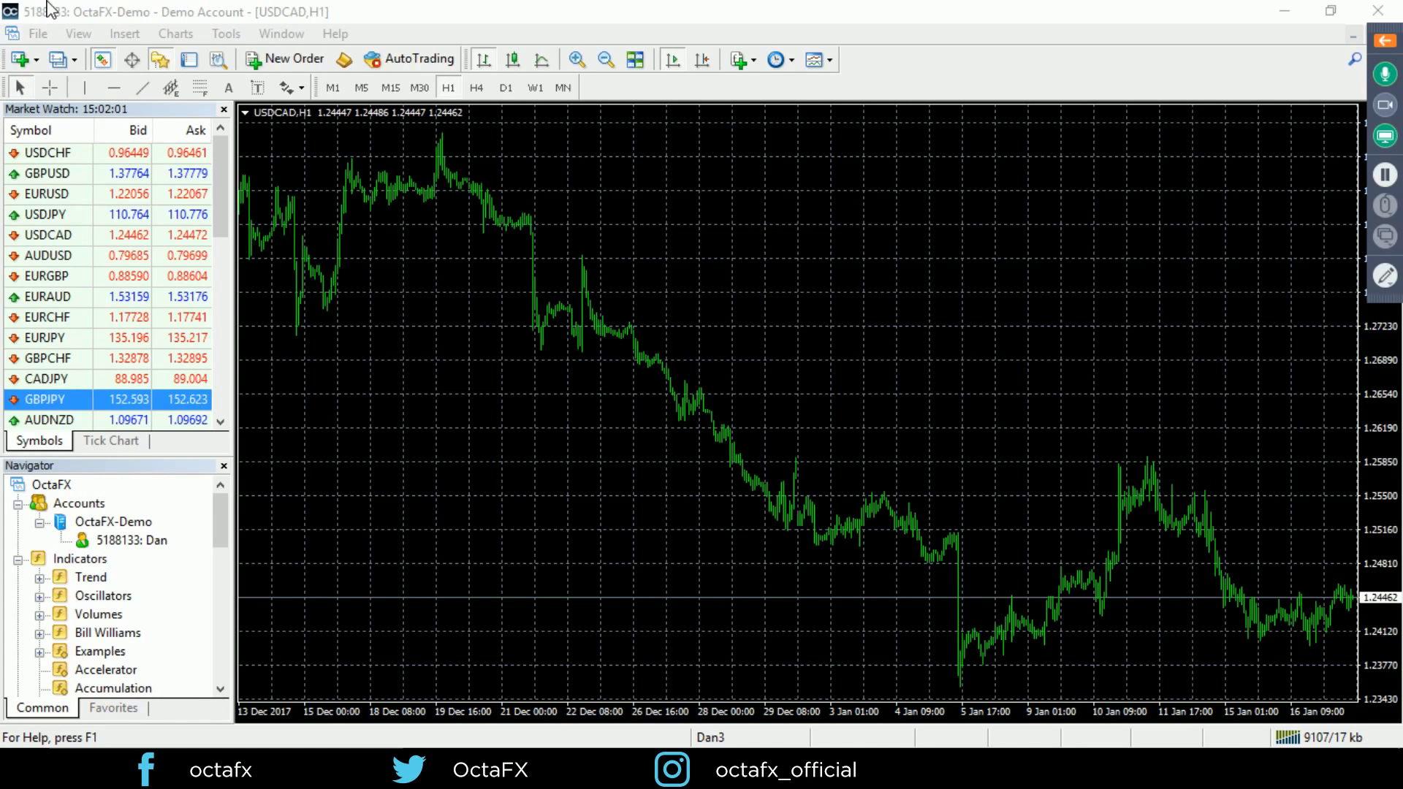
left_click(349, 37)
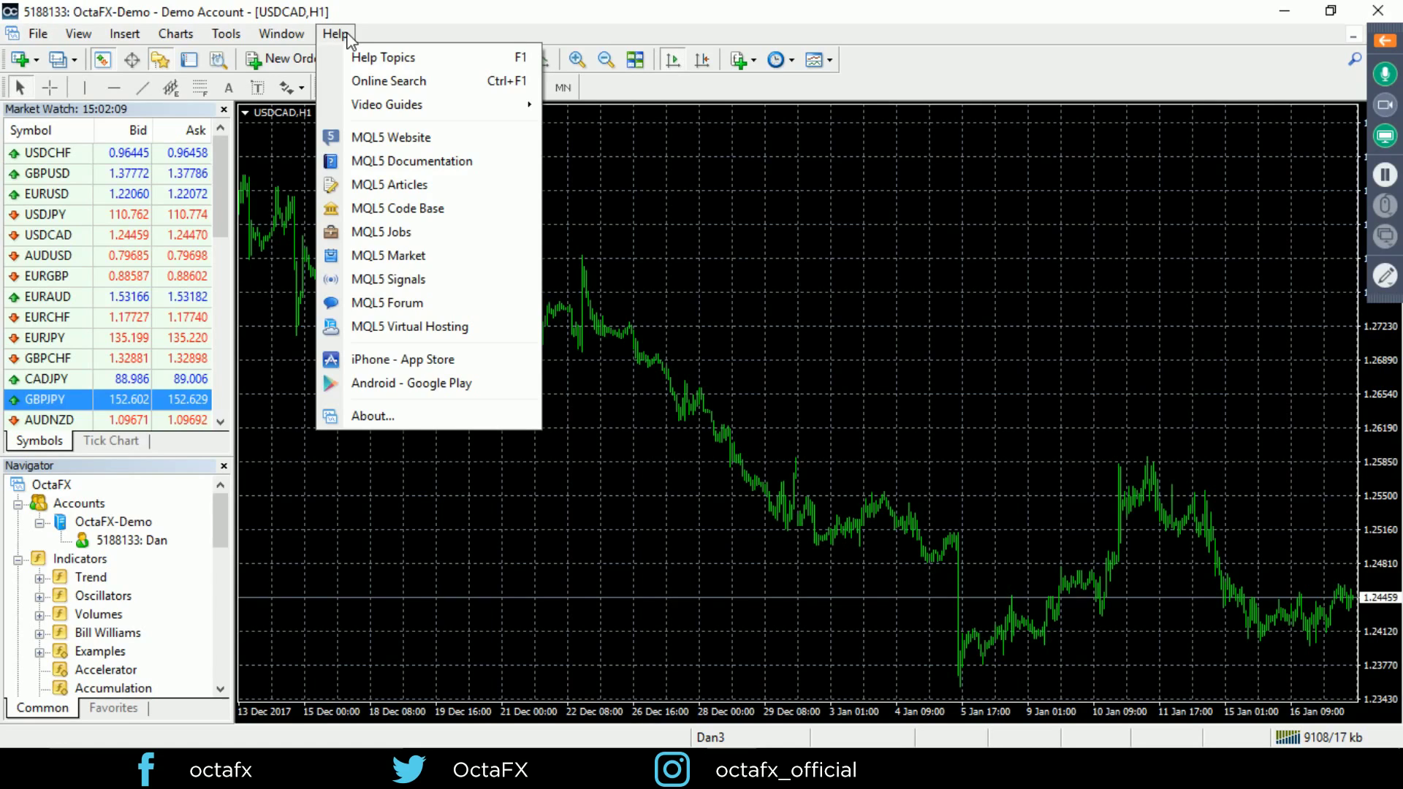
mouse_move(36, 42)
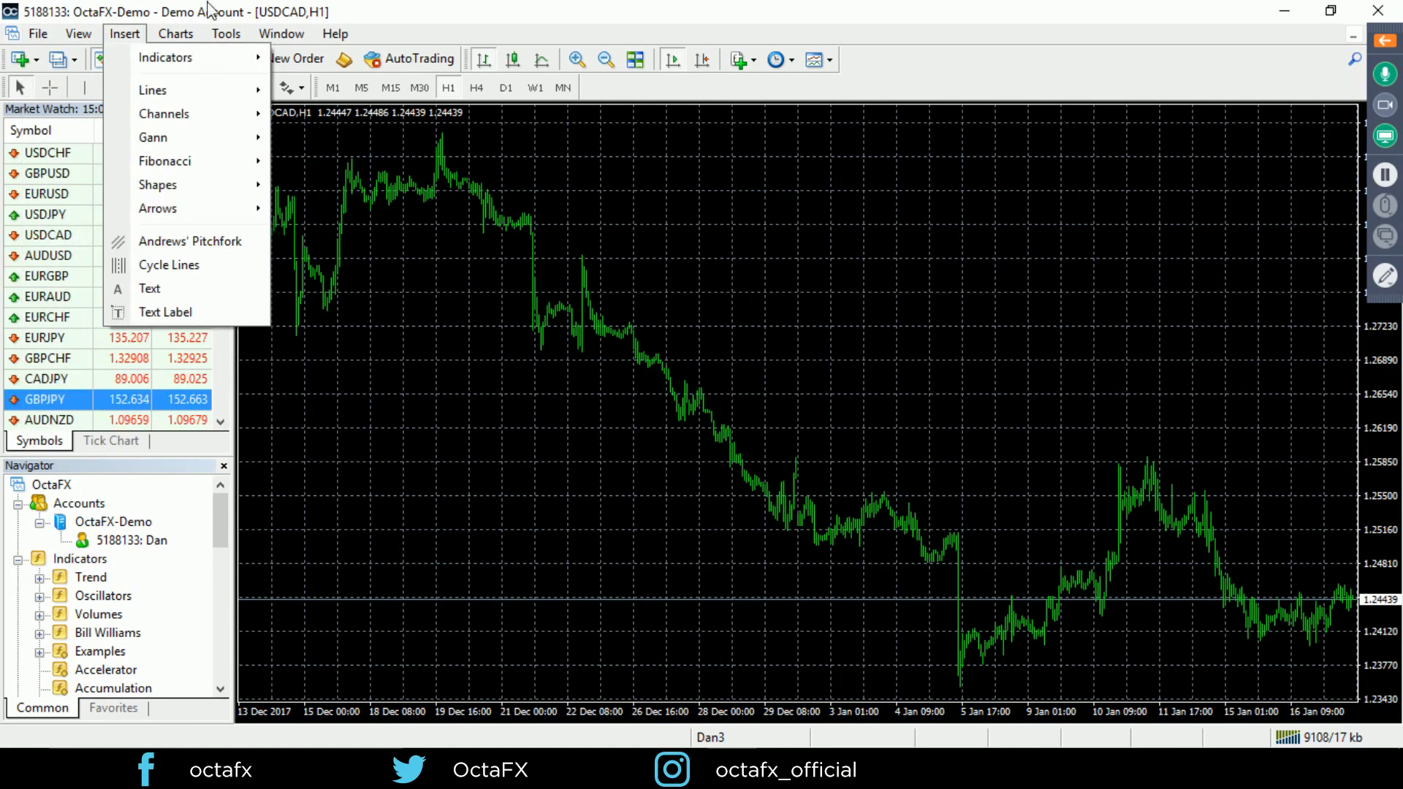
mouse_move(349, 47)
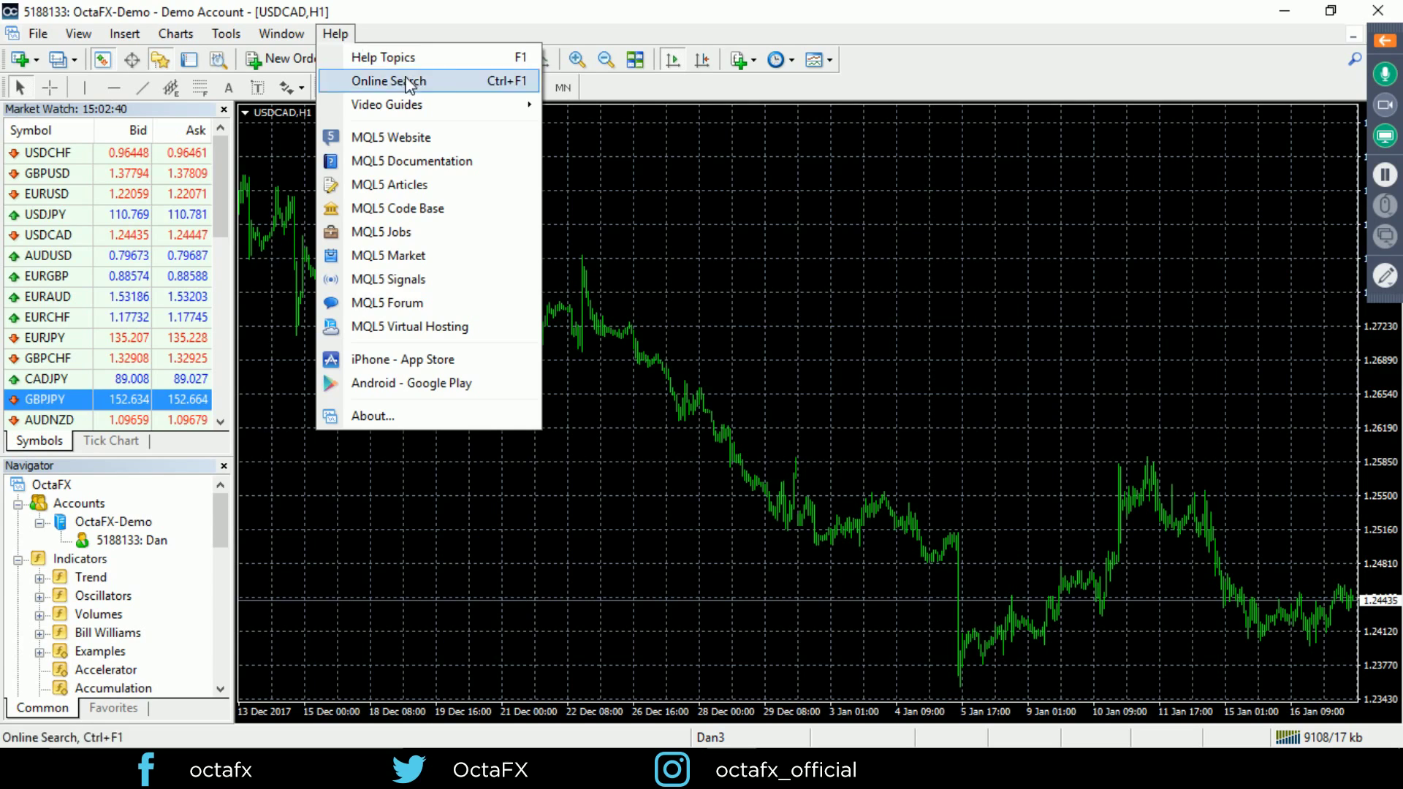
left_click(523, 17)
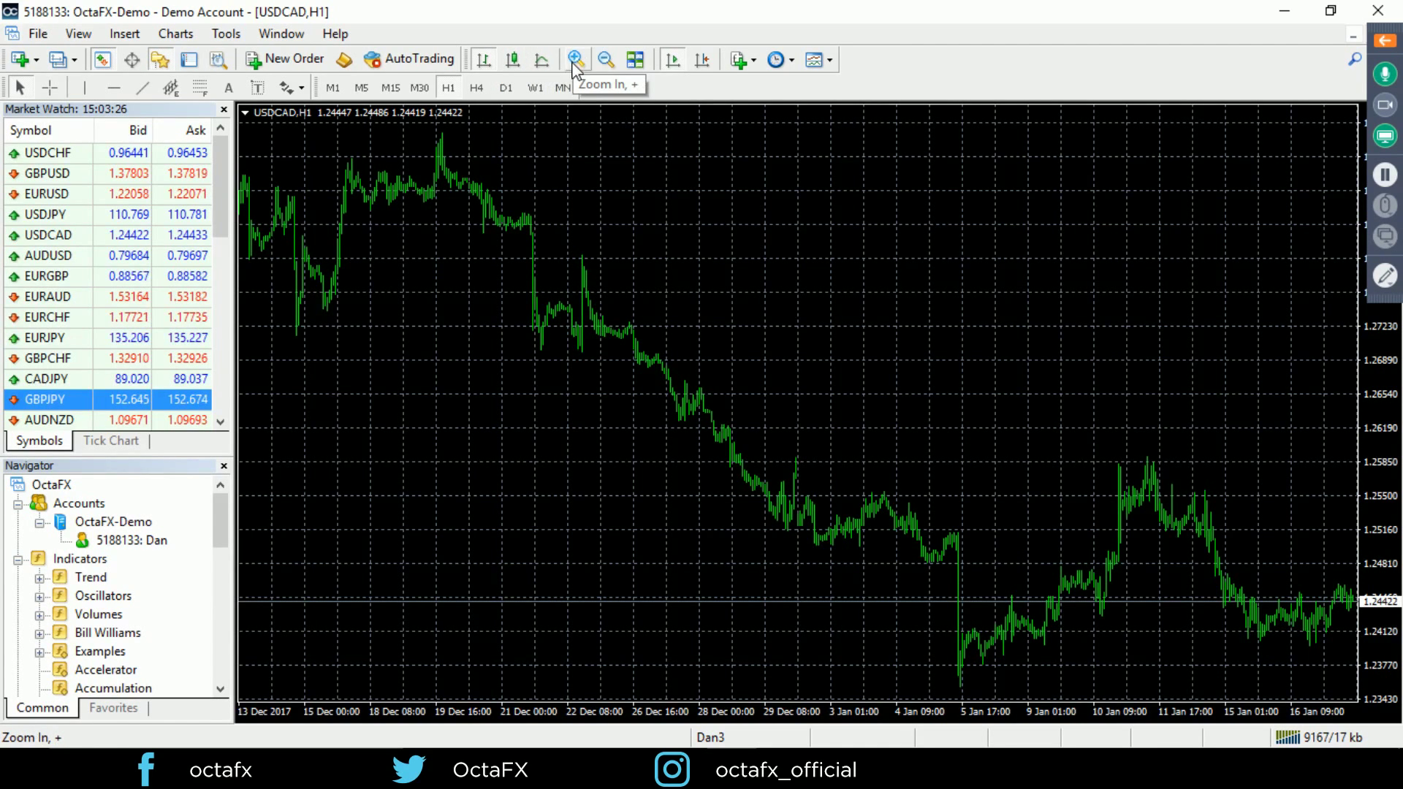
- Activate the crosshair and cycle the USDCAD chart through the MN, W1, D1, H4 and M1 timeframes, ending on M5
left_click(49, 88)
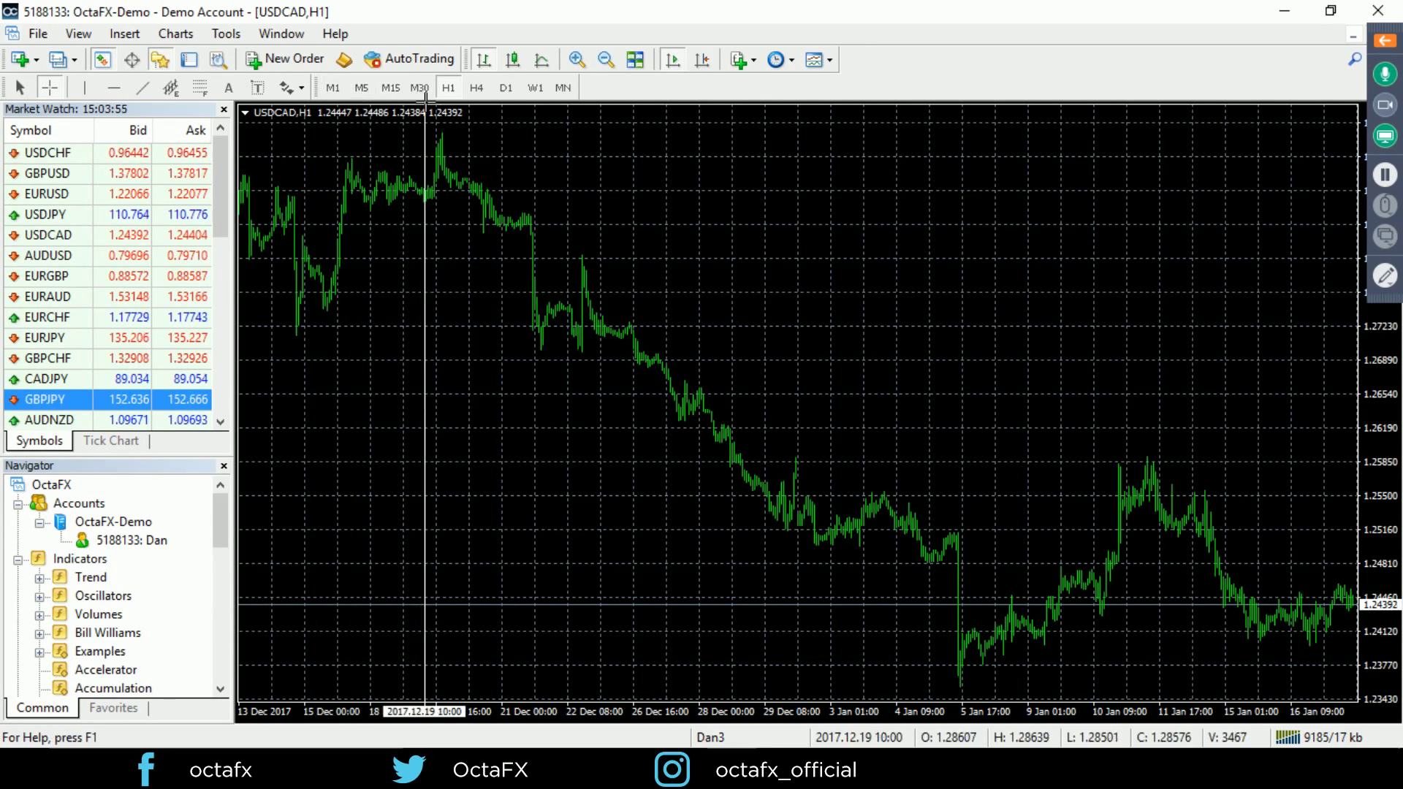
left_click(563, 89)
left_click(535, 89)
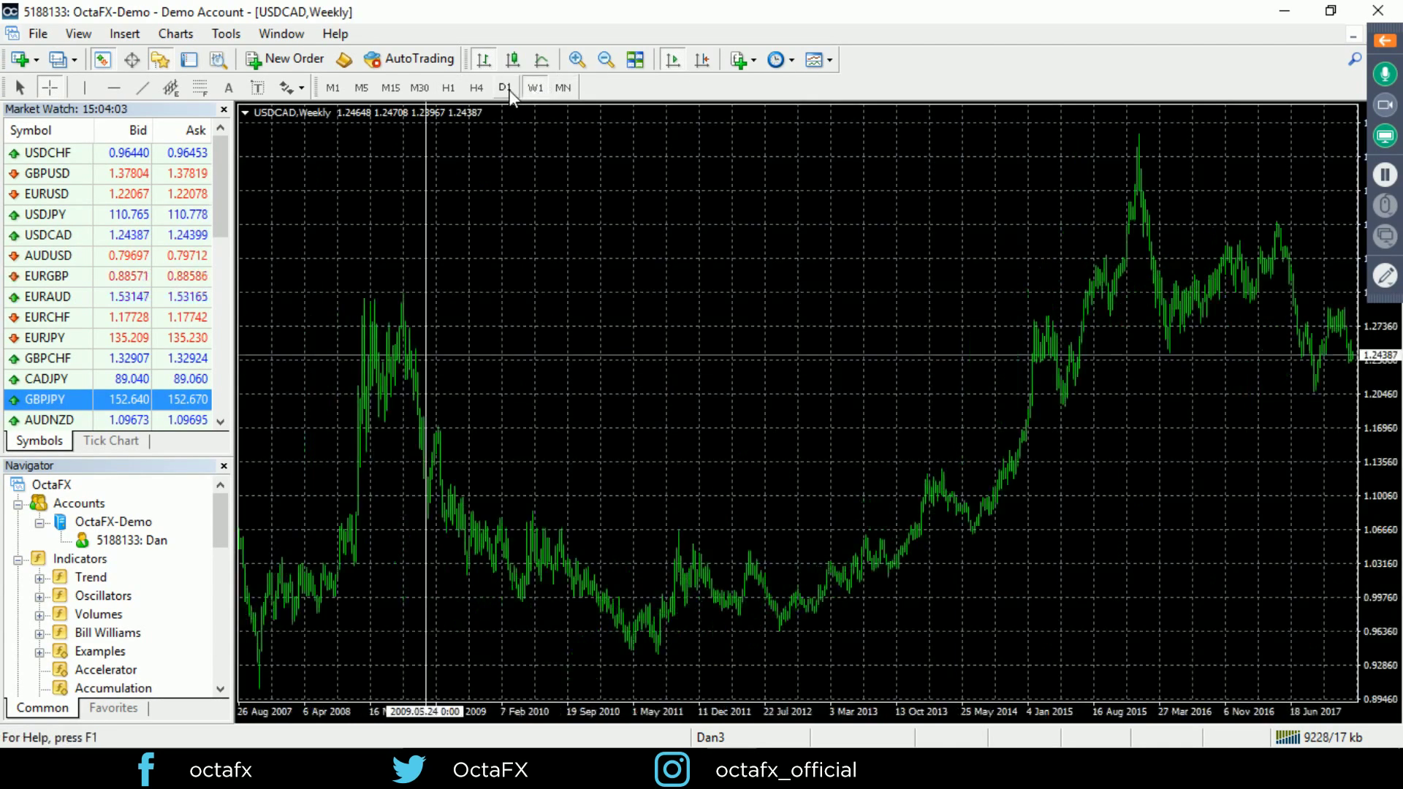
left_click(505, 88)
left_click(476, 88)
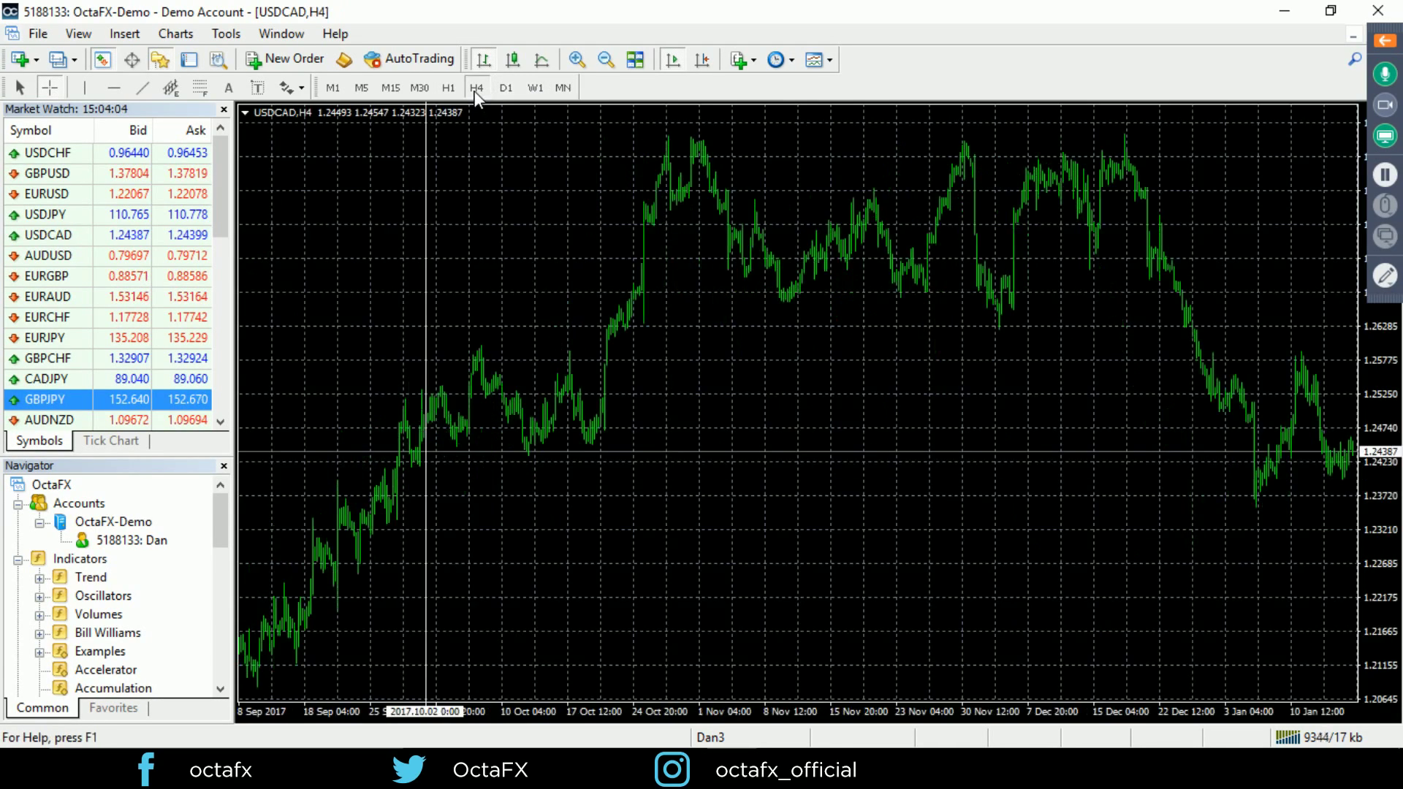
left_click(333, 88)
left_click(361, 88)
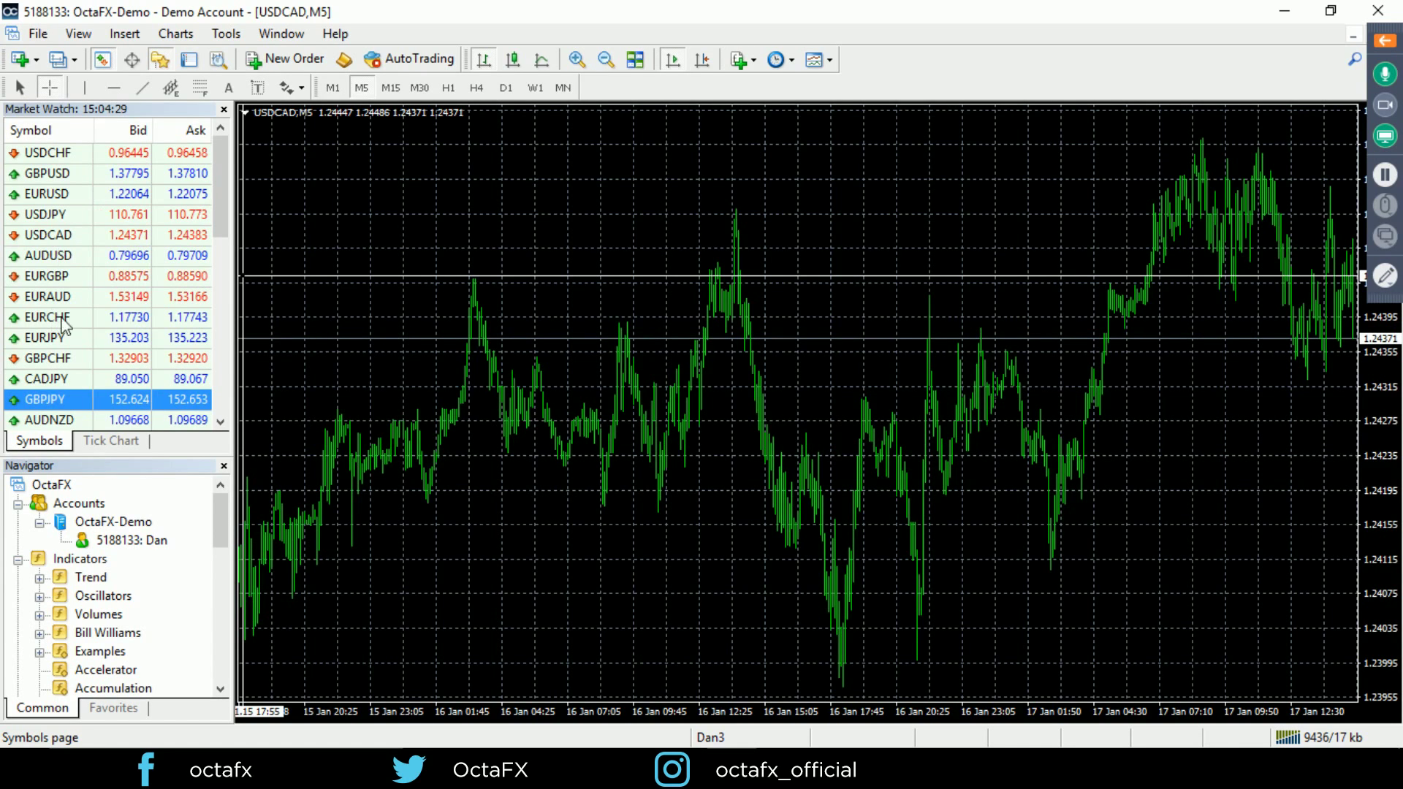
- Load USDJPY from the Market Watch symbol list into the open chart
mouse_move(92, 303)
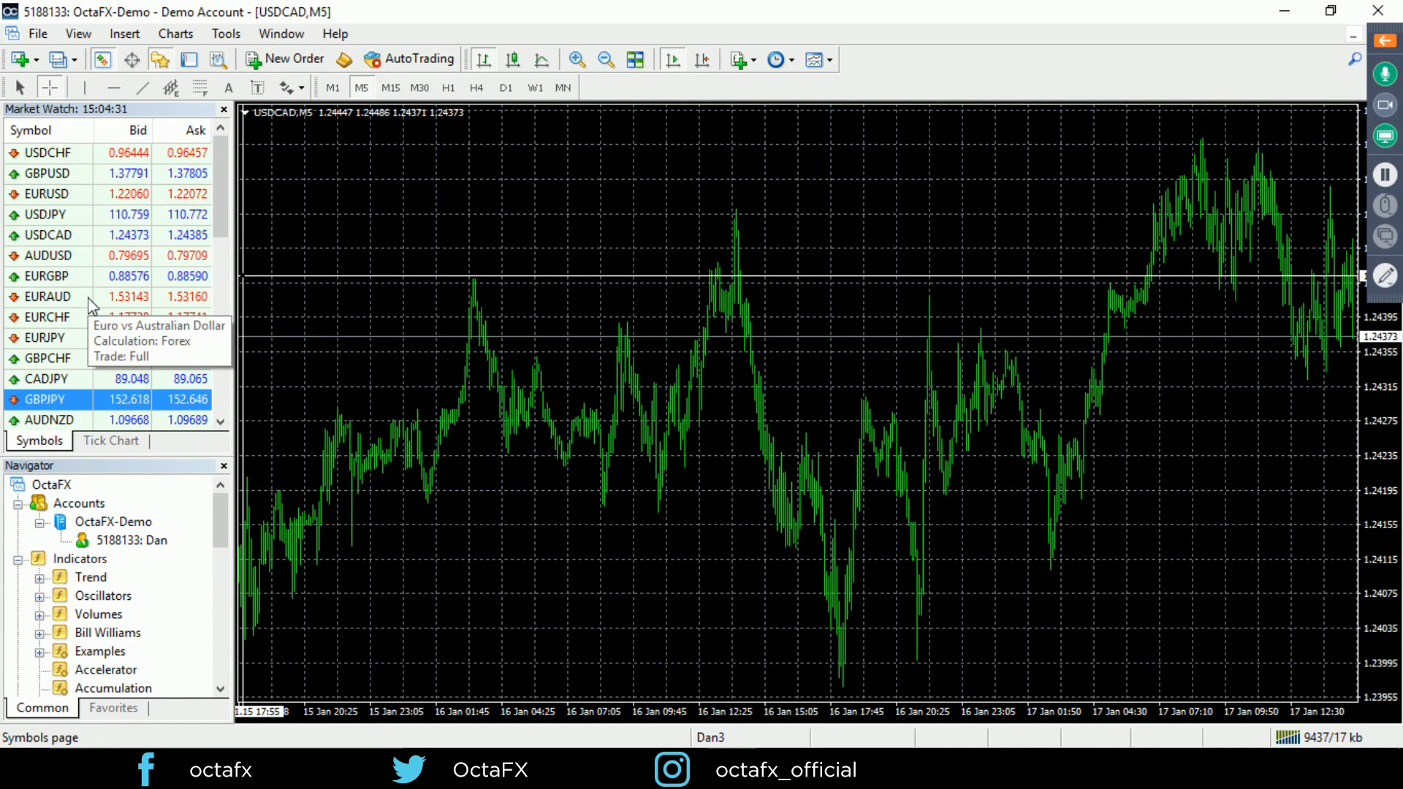
scroll(82, 241, "down", 6)
scroll(80, 228, "up", 6)
mouse_move(81, 226)
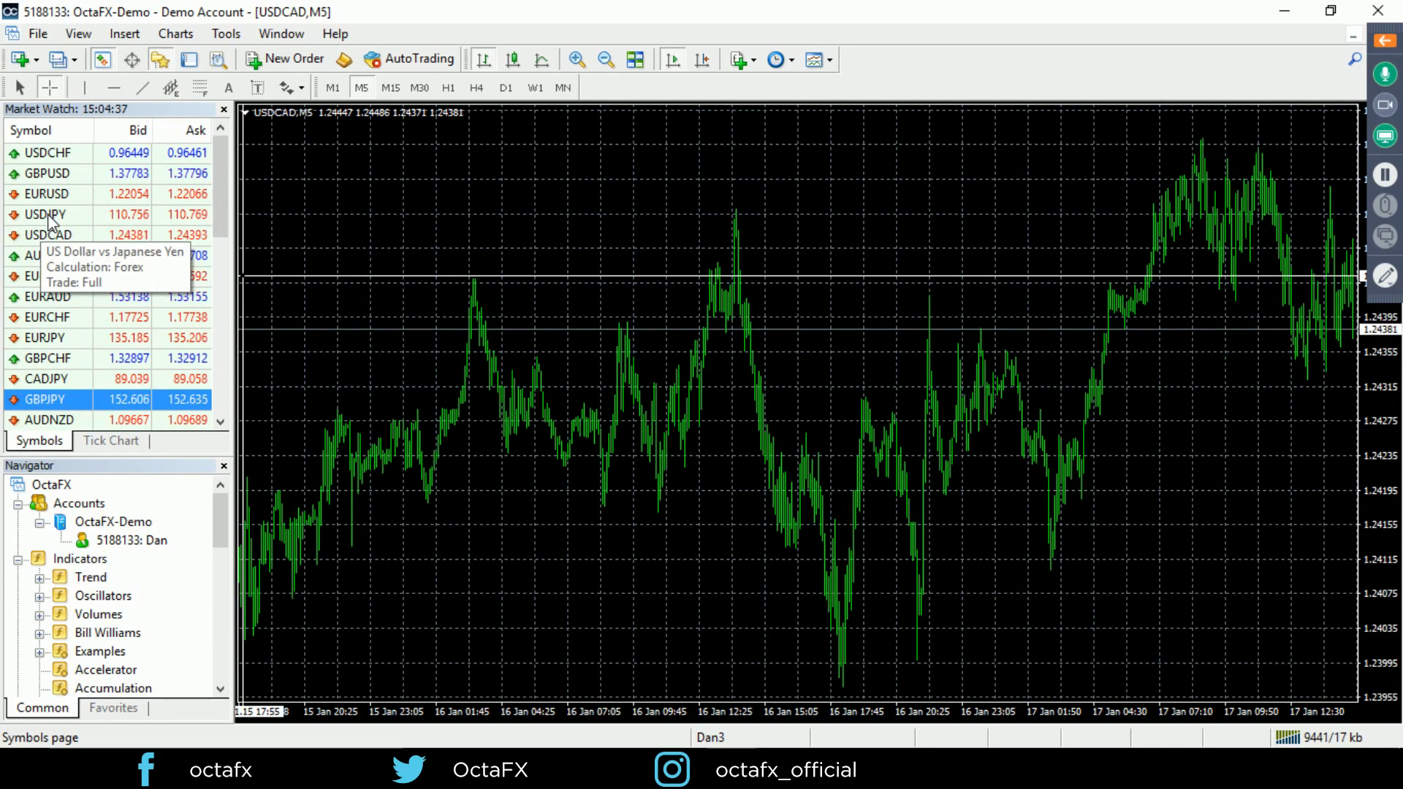
left_click(144, 215)
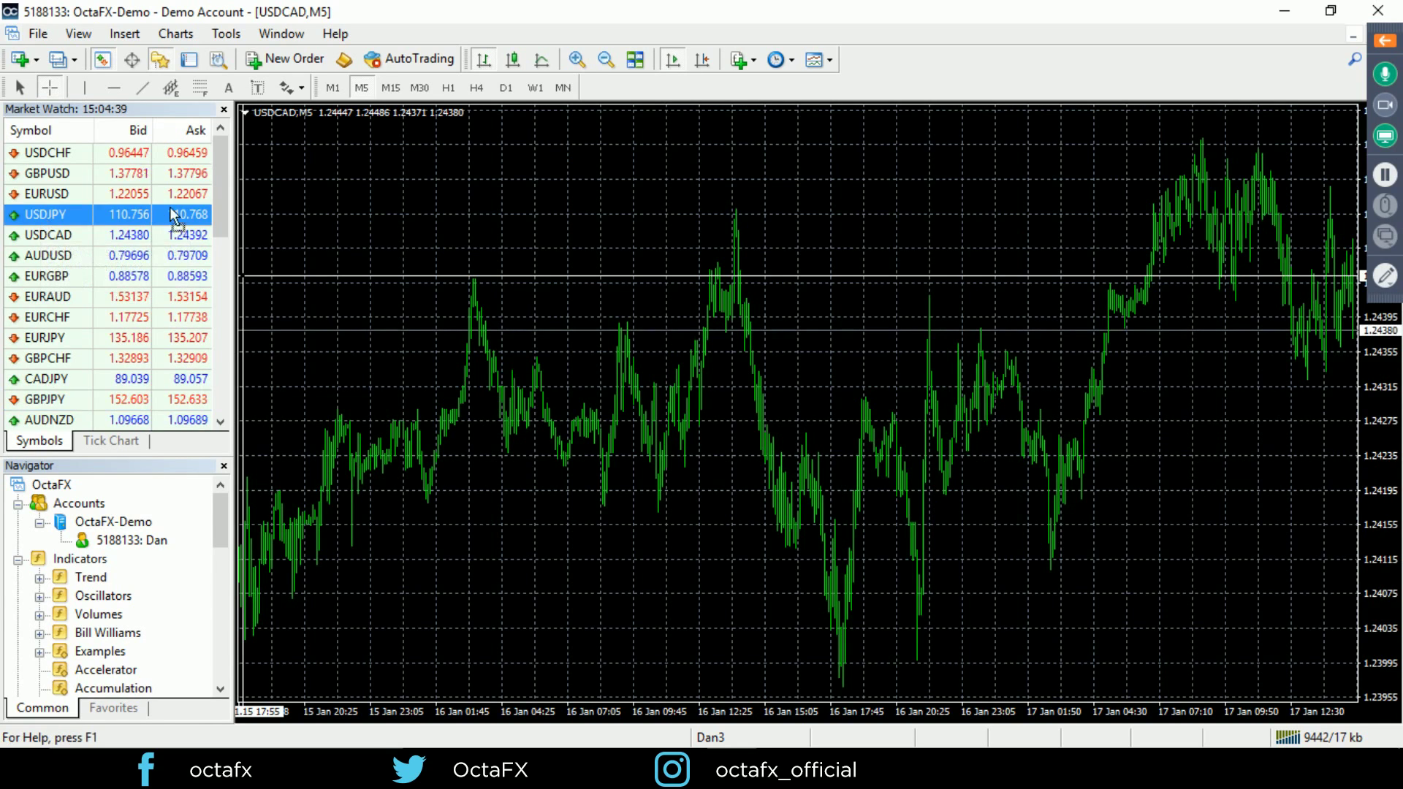
left_click_drag(425, 200, 424, 197)
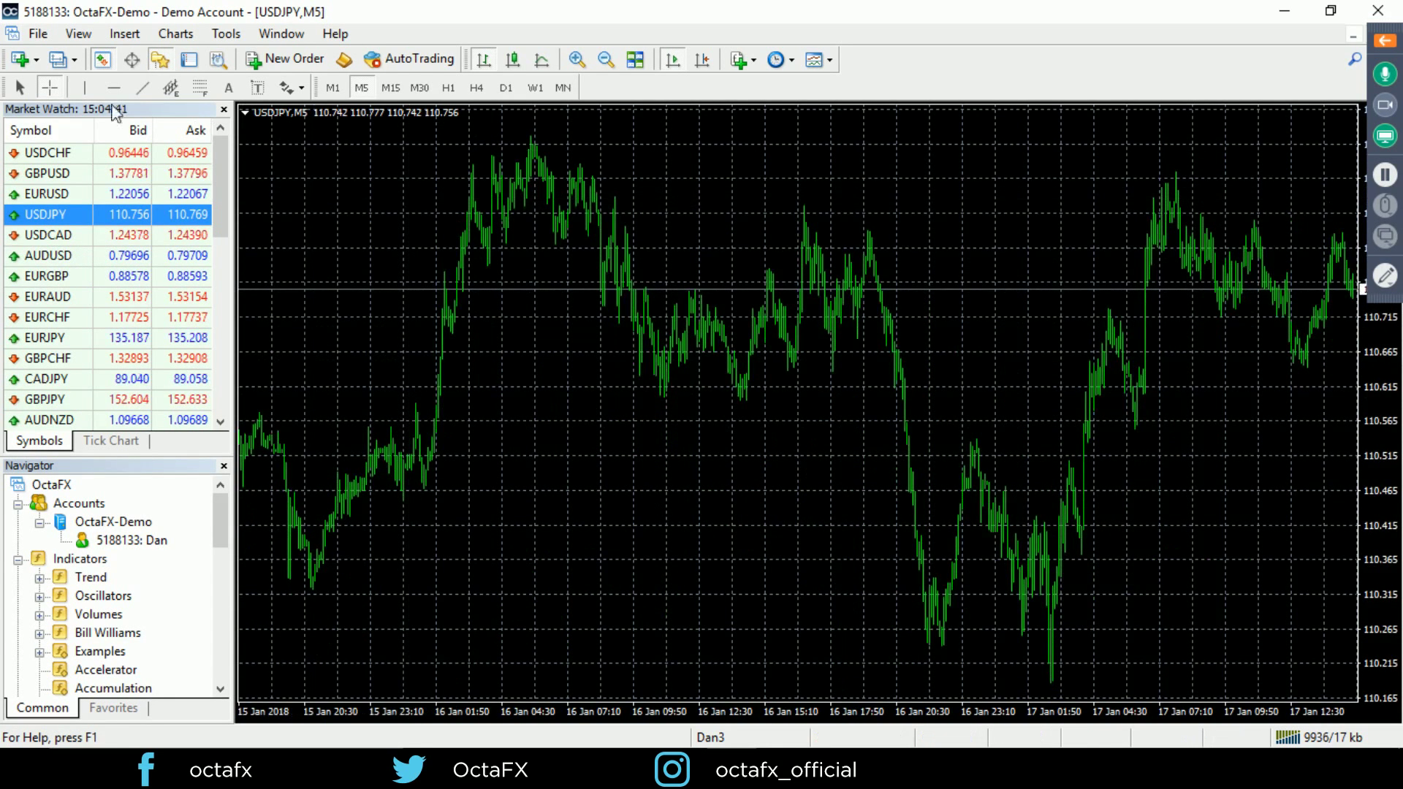
- Return to the normal cursor and replace the open chart's symbol with AUDUSD from the Market Watch list
left_click(21, 88)
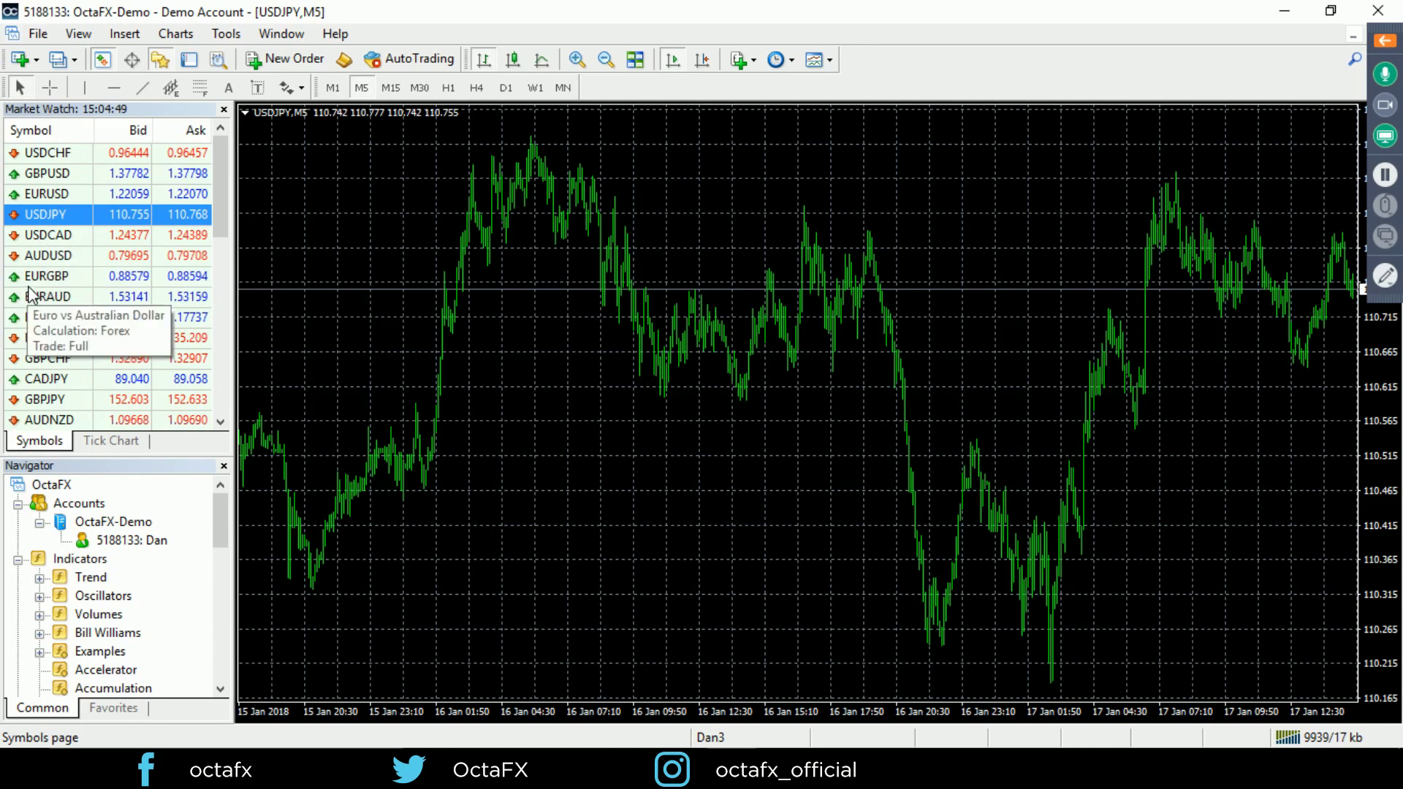
left_click_drag(50, 257, 554, 338)
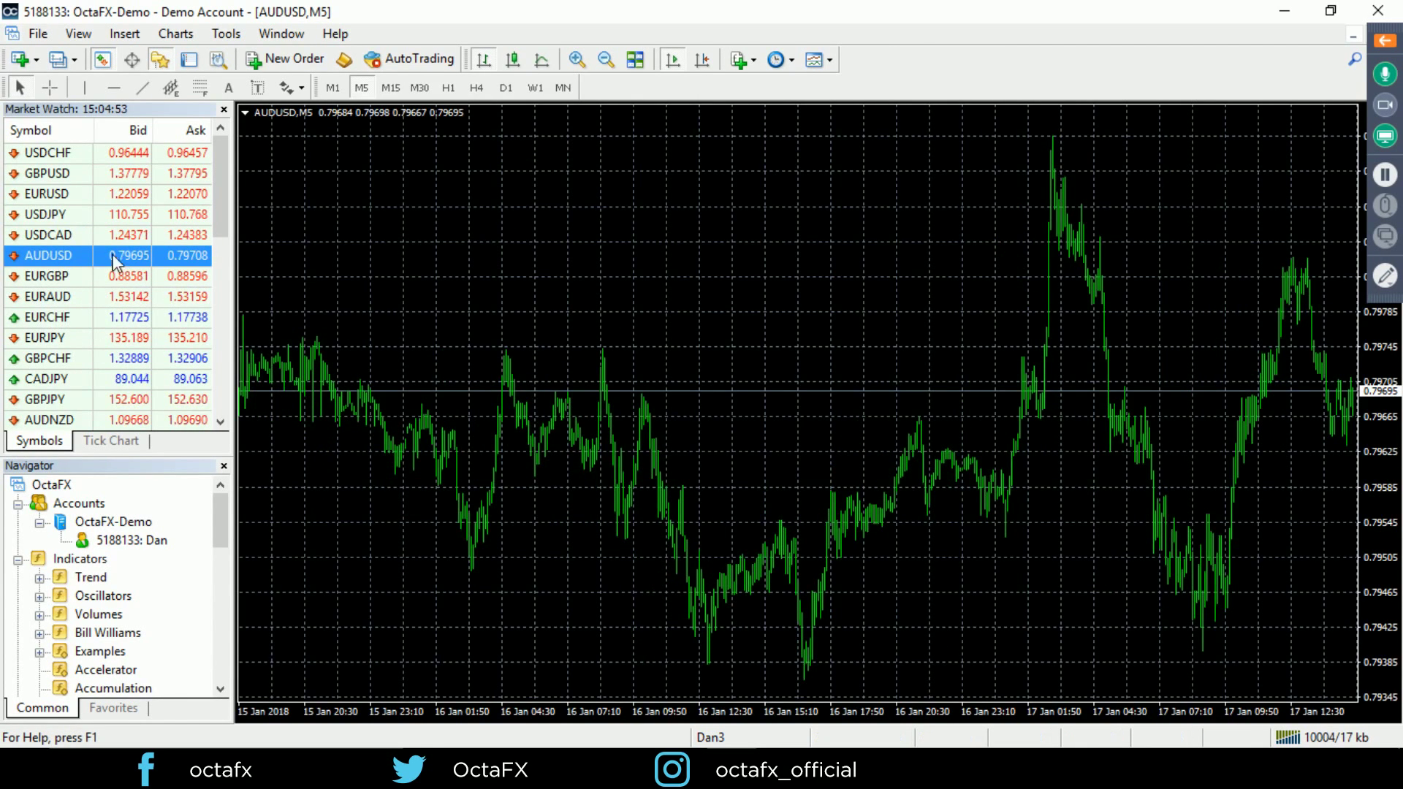
right_click(64, 235)
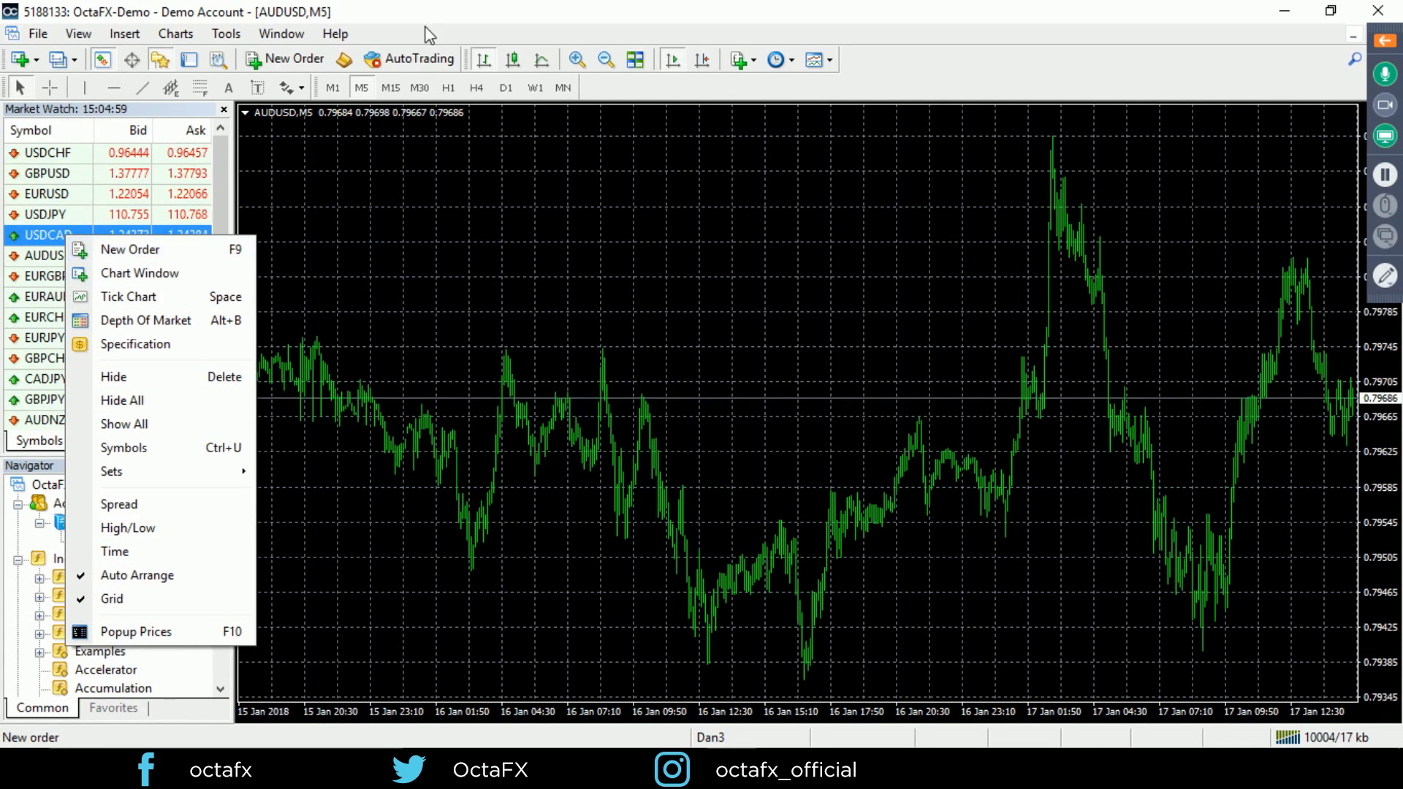
key("Escape")
- Examine the accounts, indicators and expert advisors listed in the Navigator
mouse_move(111, 211)
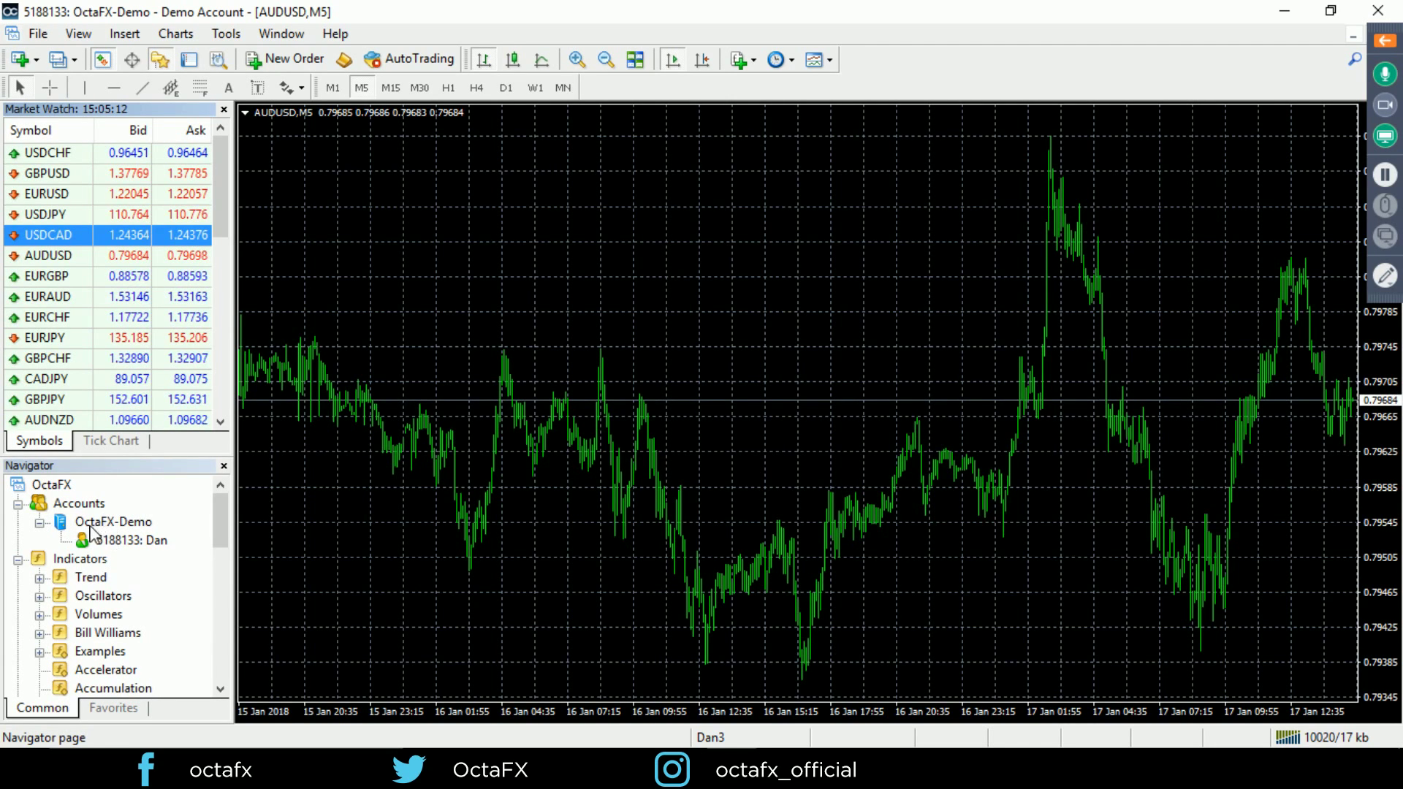
mouse_move(154, 542)
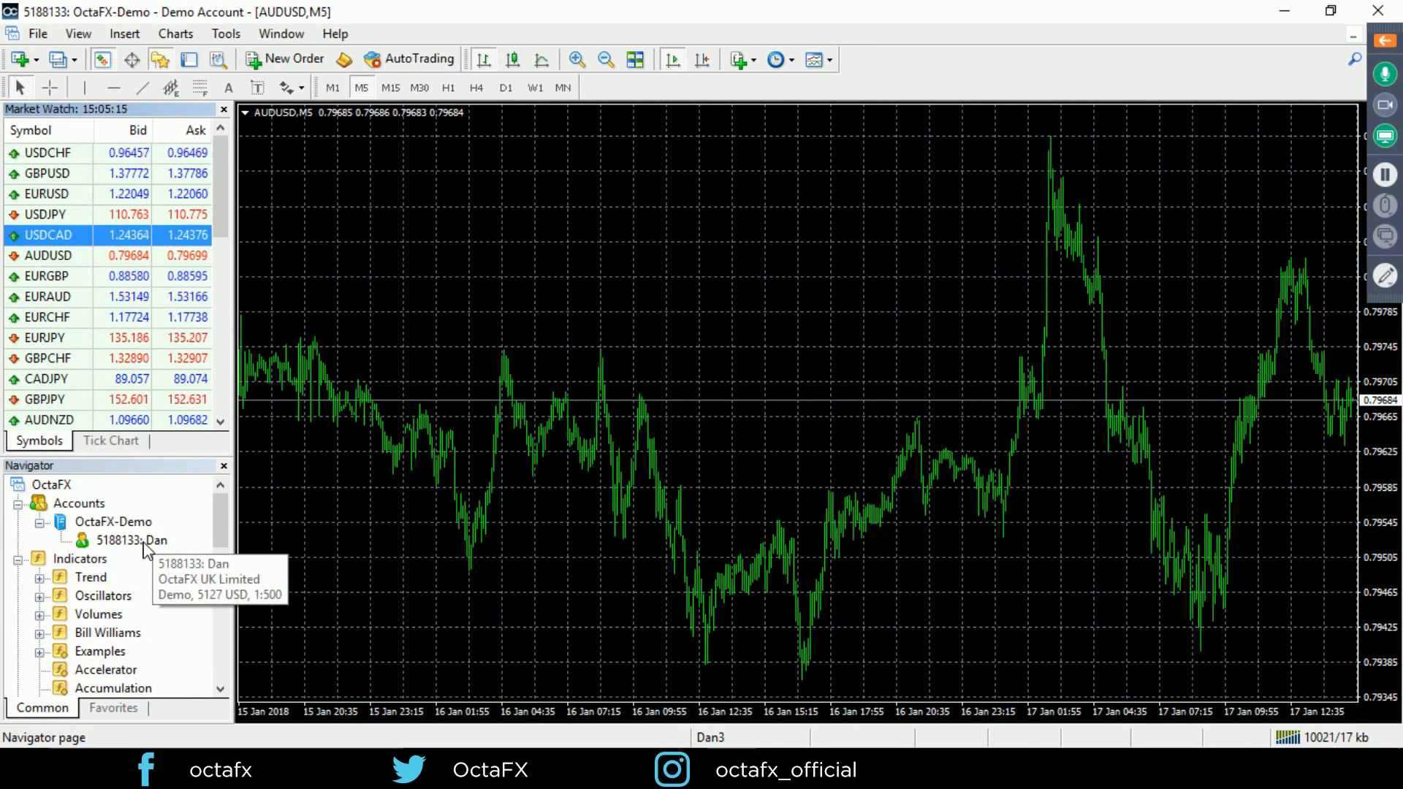
scroll(110, 562, "down", 3)
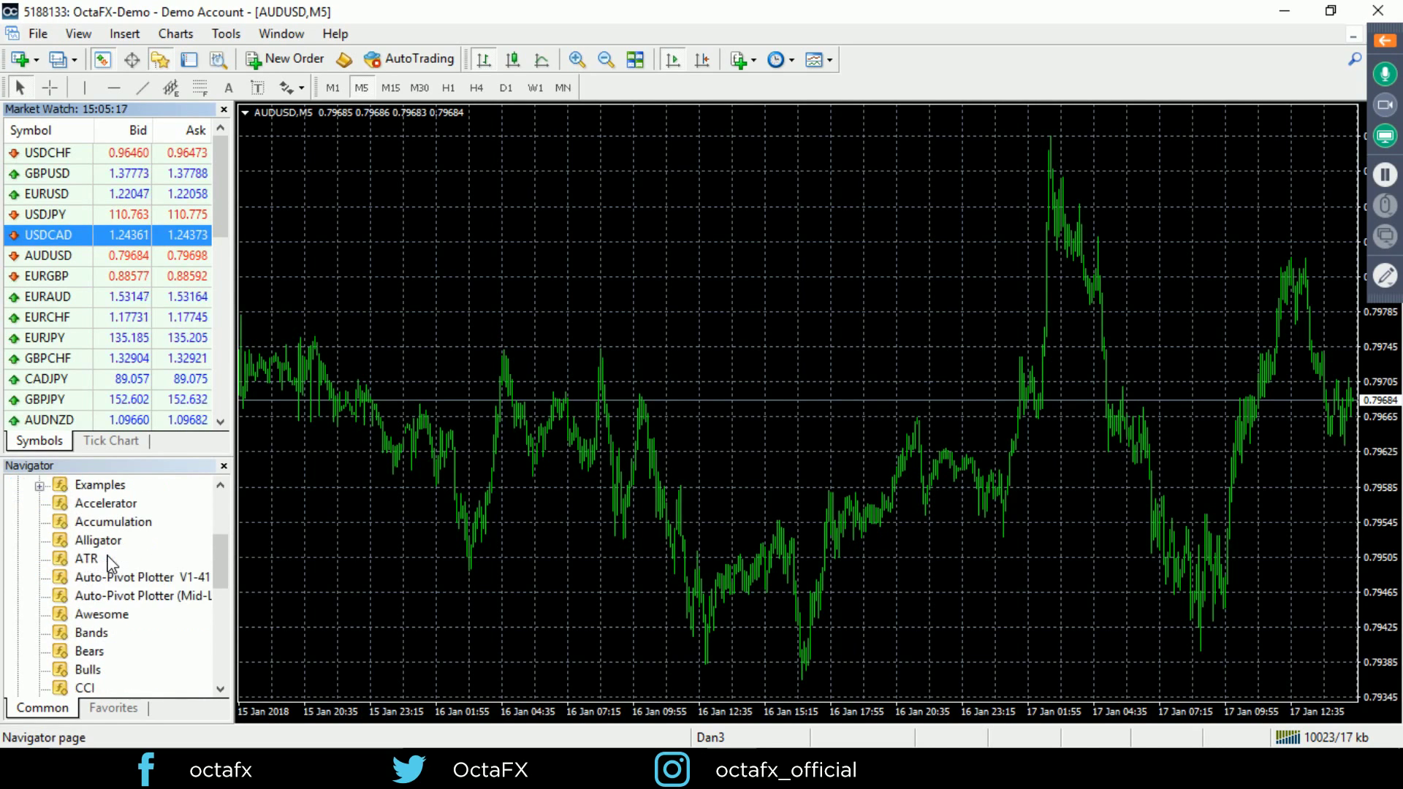
scroll(109, 562, "down", 5)
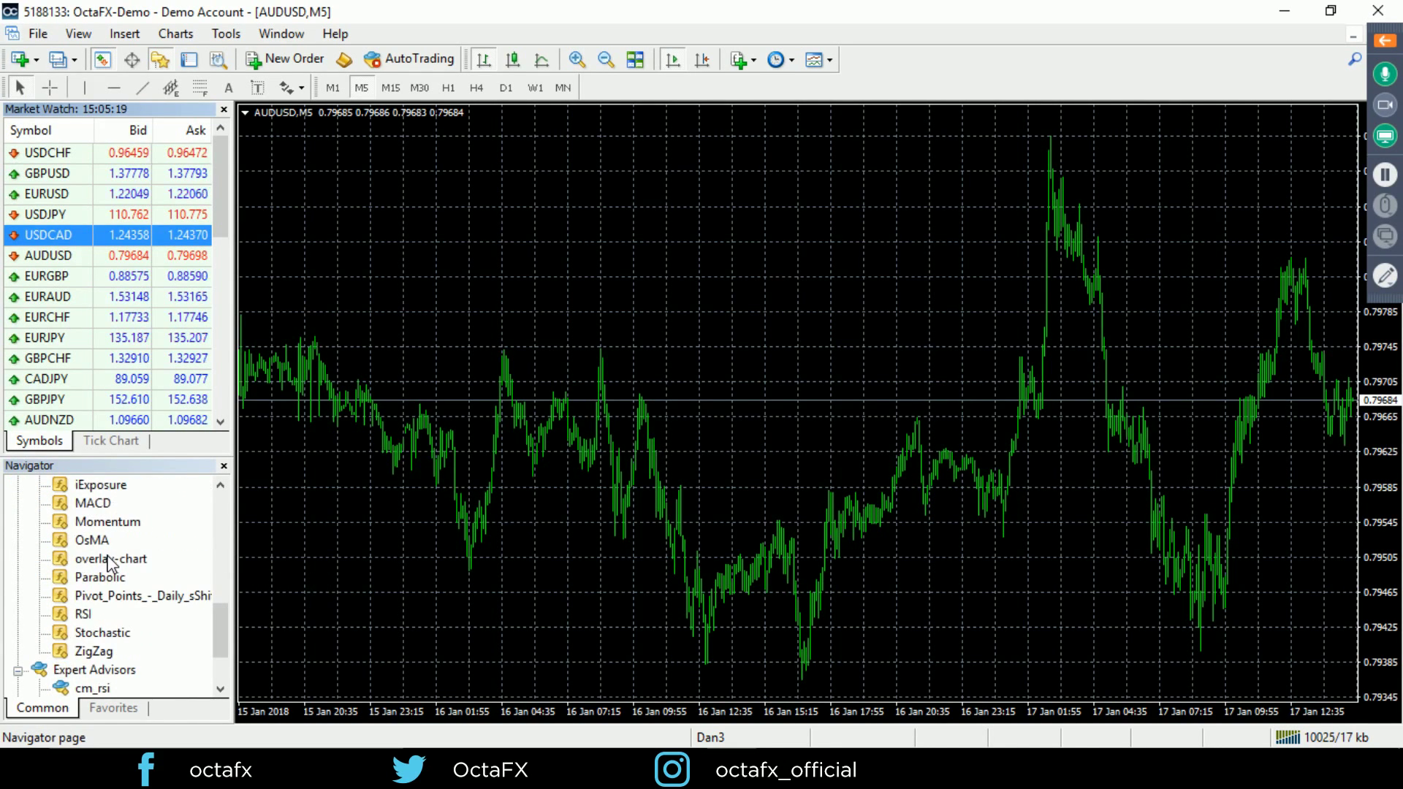
scroll(111, 564, "down", 1)
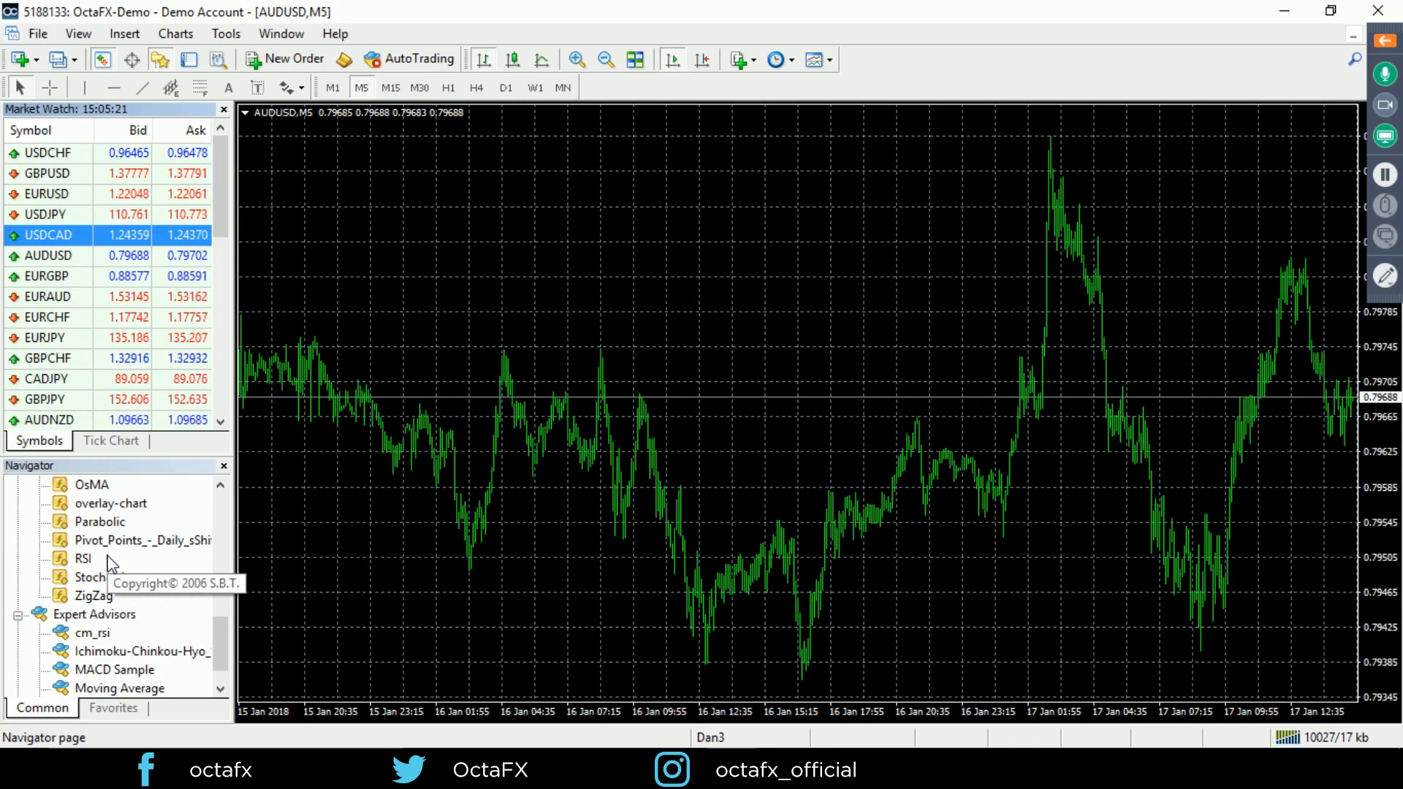
scroll(111, 564, "down", 1)
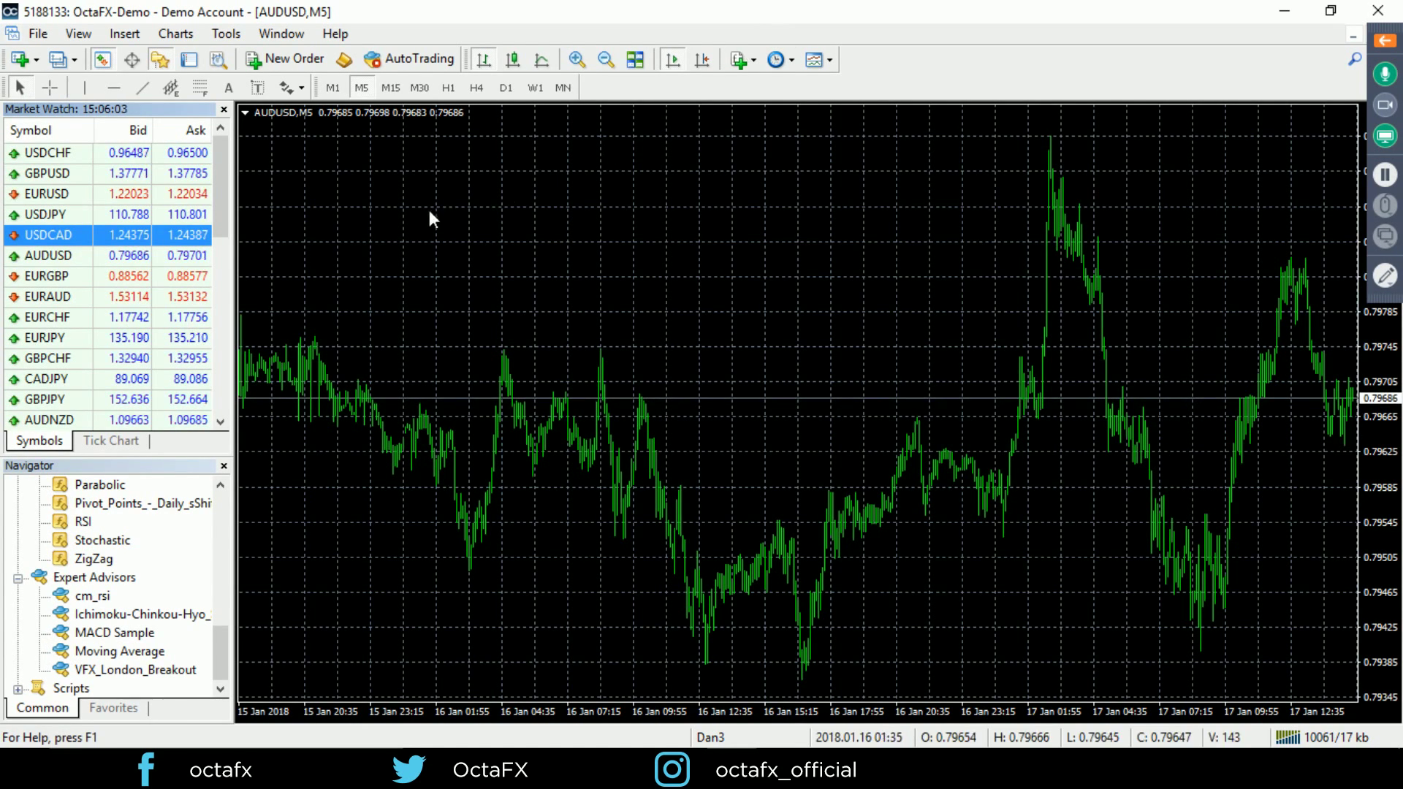
- Show the Terminal, review its account history and news headlines, and hide it again
left_click(189, 67)
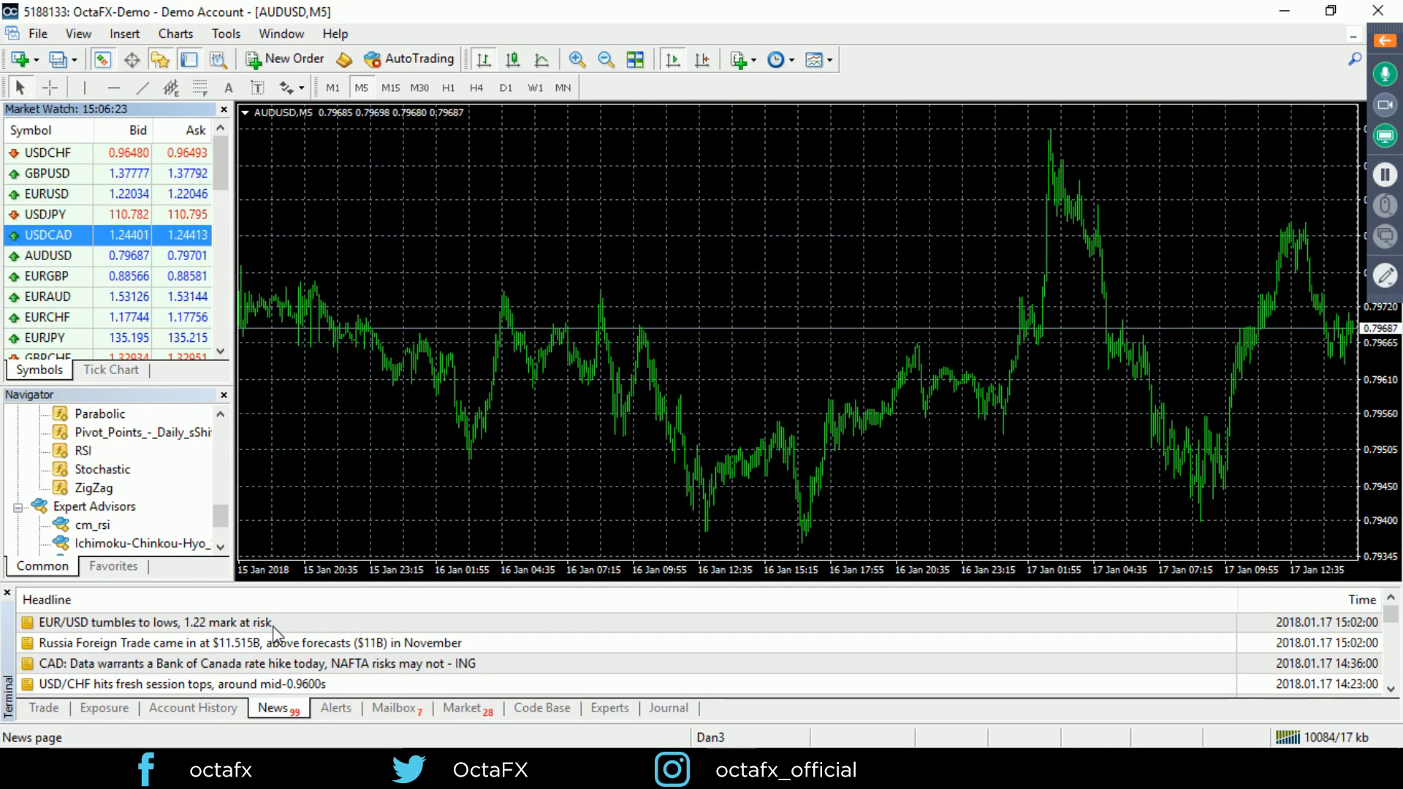
left_click(183, 715)
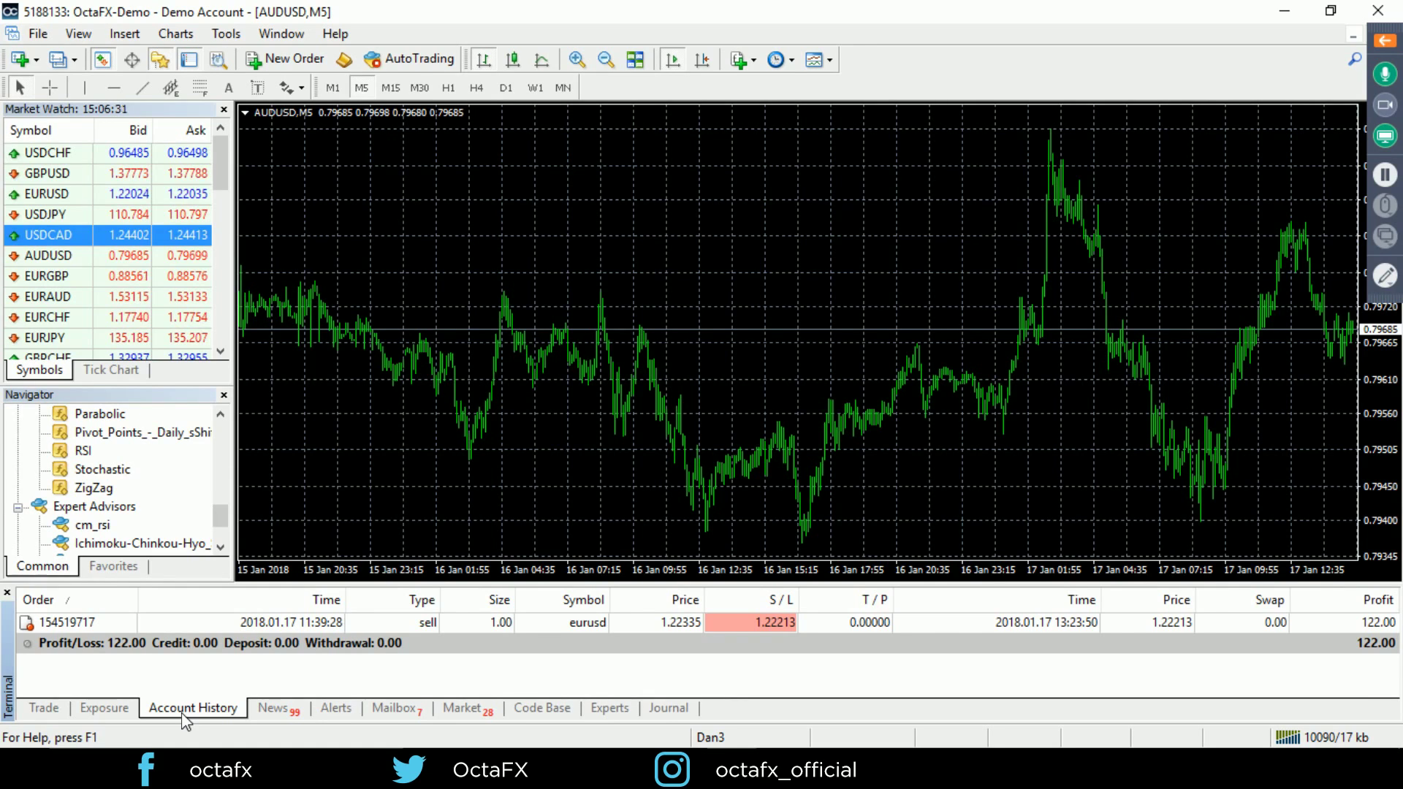
left_click(293, 713)
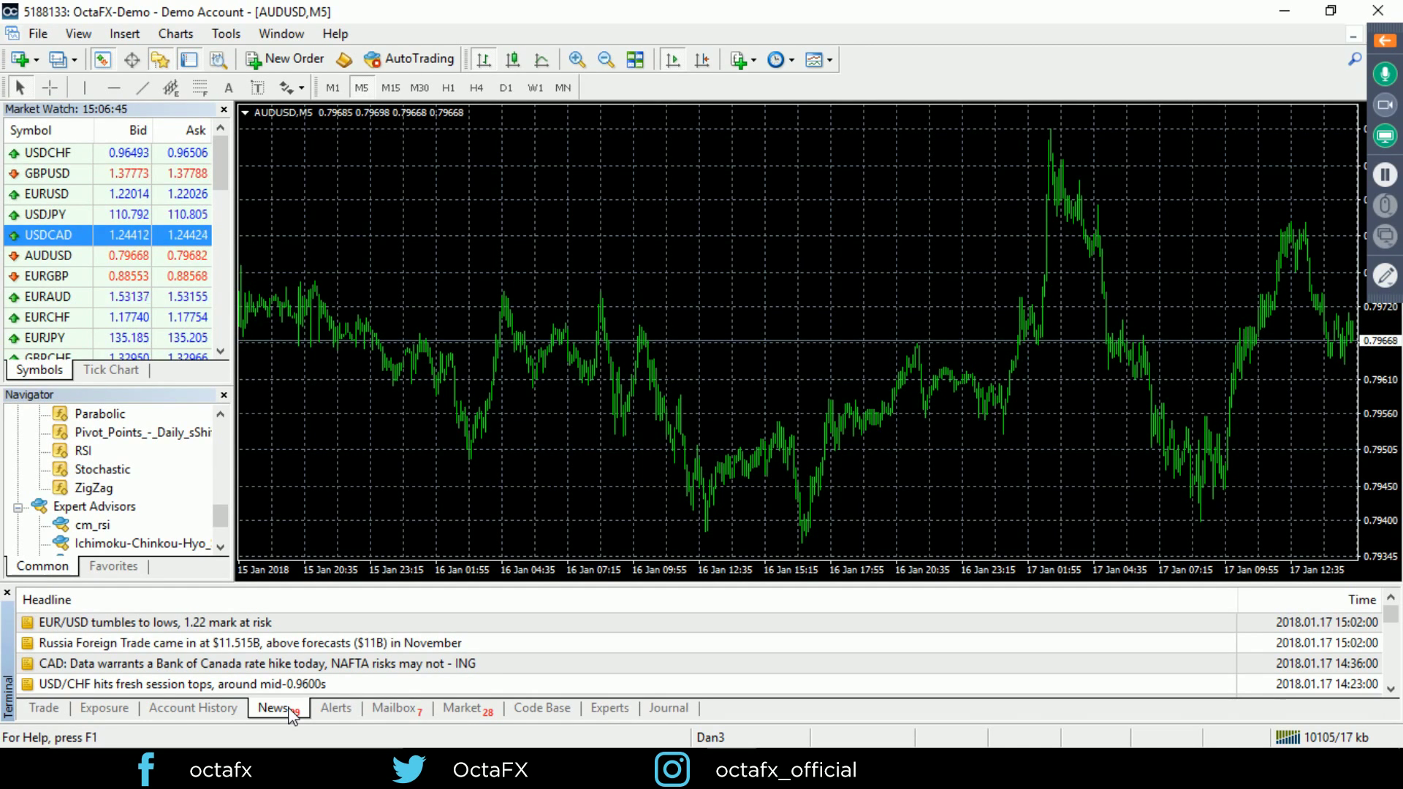
left_click(190, 62)
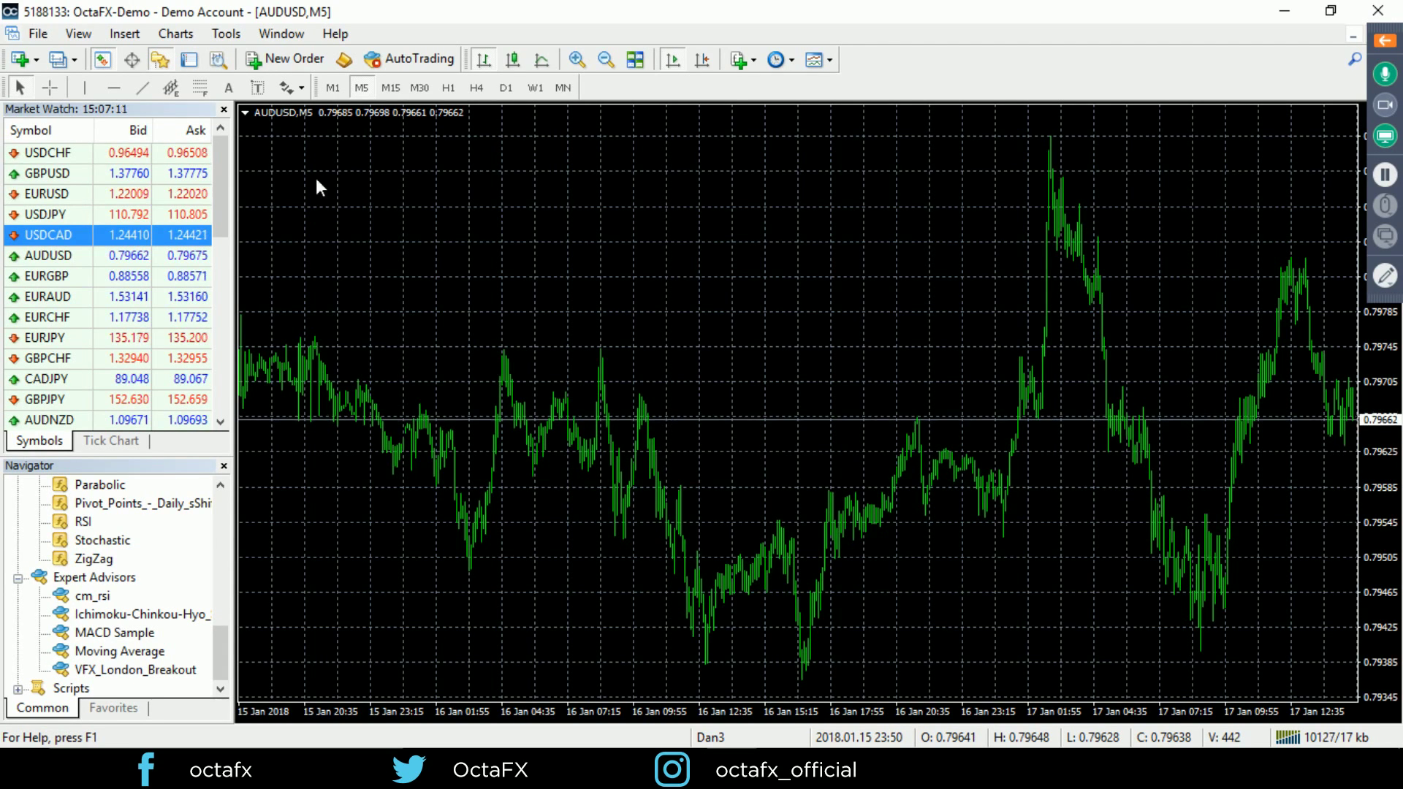
- Open two new charts, one for USDCHF and one for GBPUSD
left_click(38, 34)
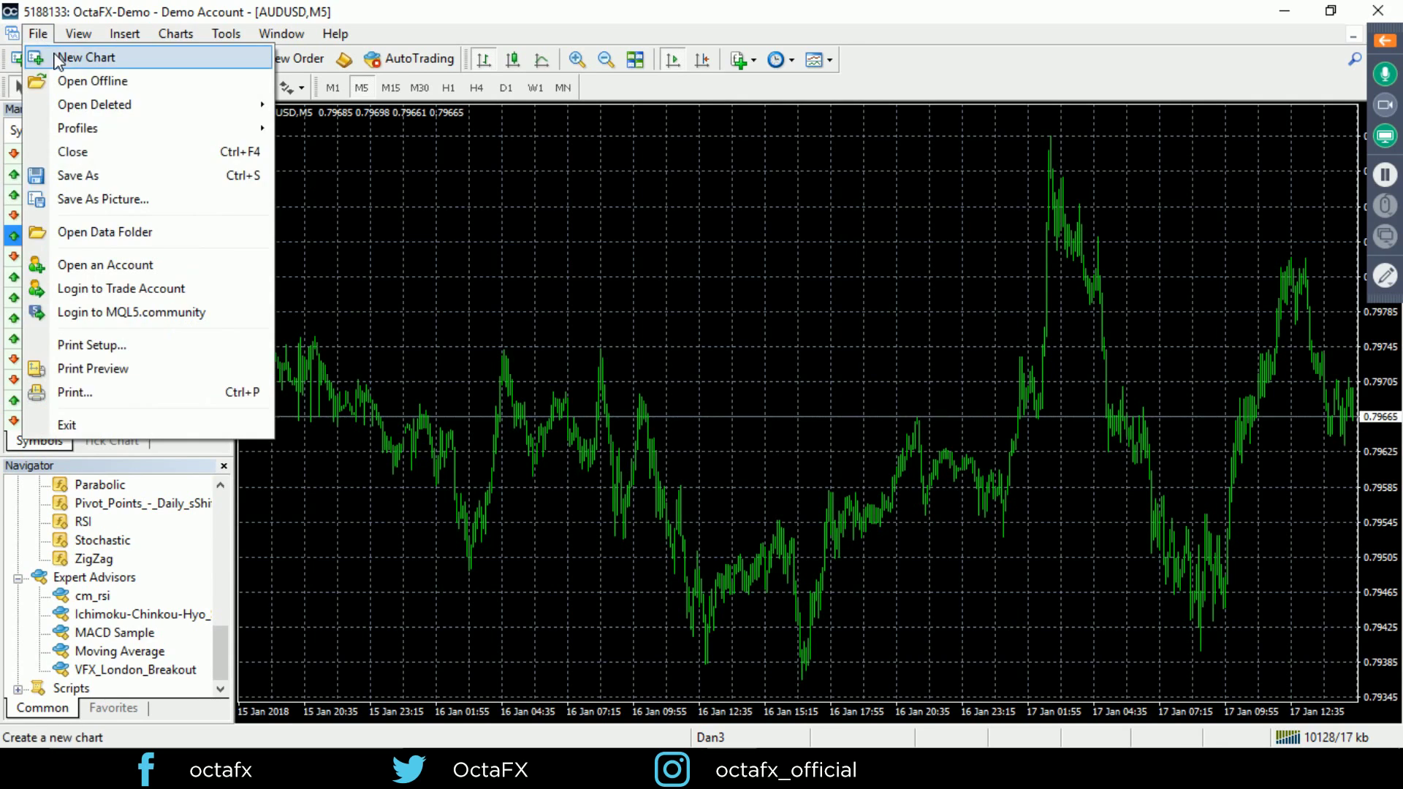
left_click(59, 59)
left_click(65, 66)
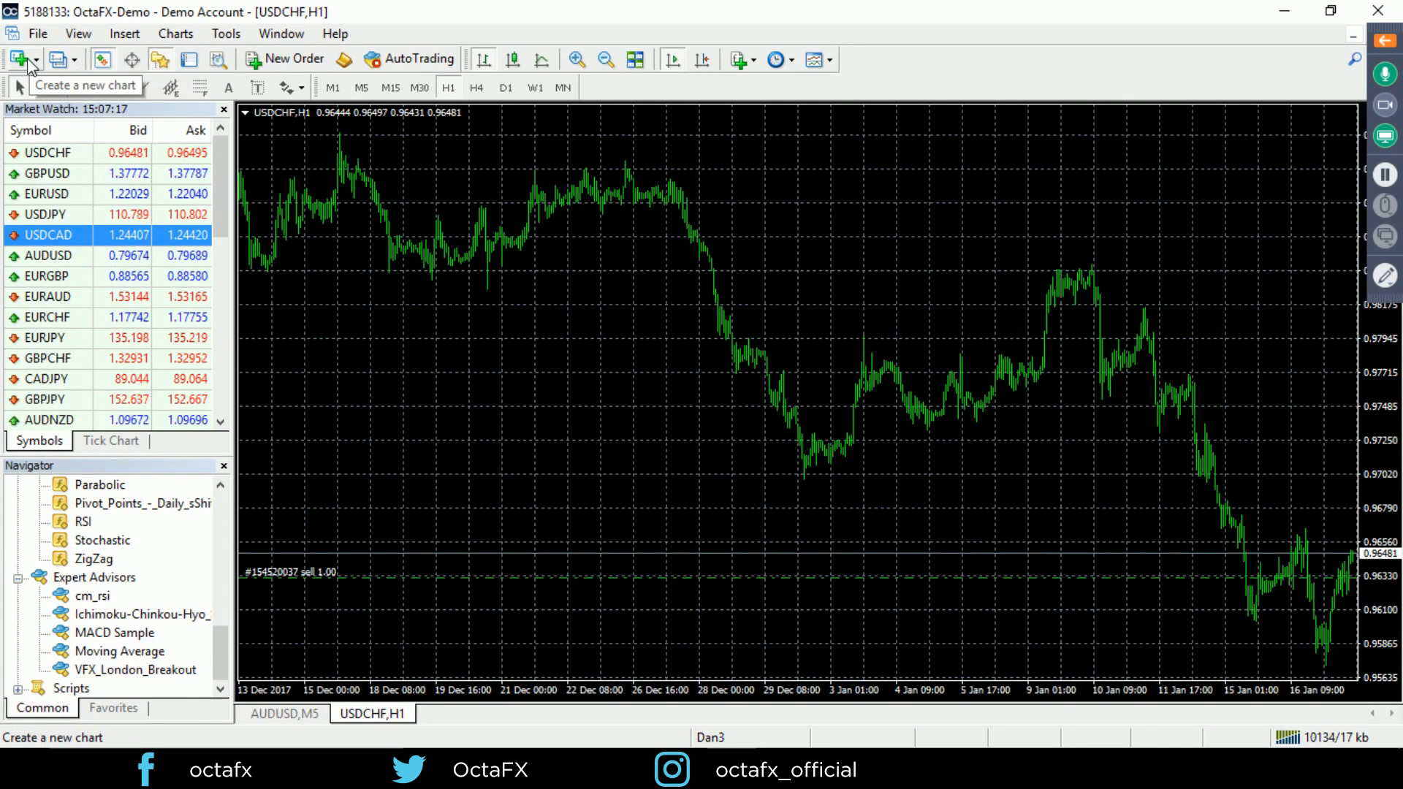
left_click(24, 64)
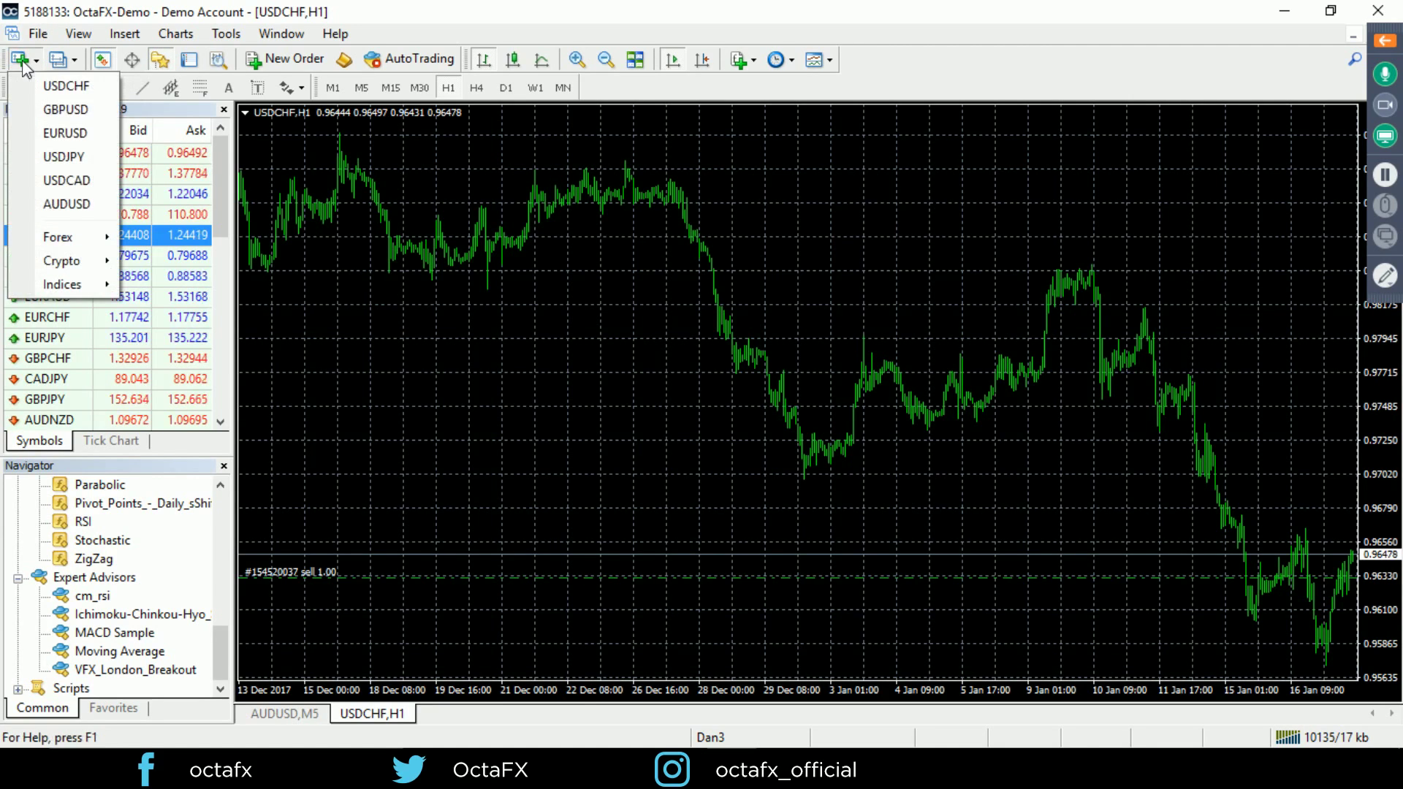
left_click(59, 109)
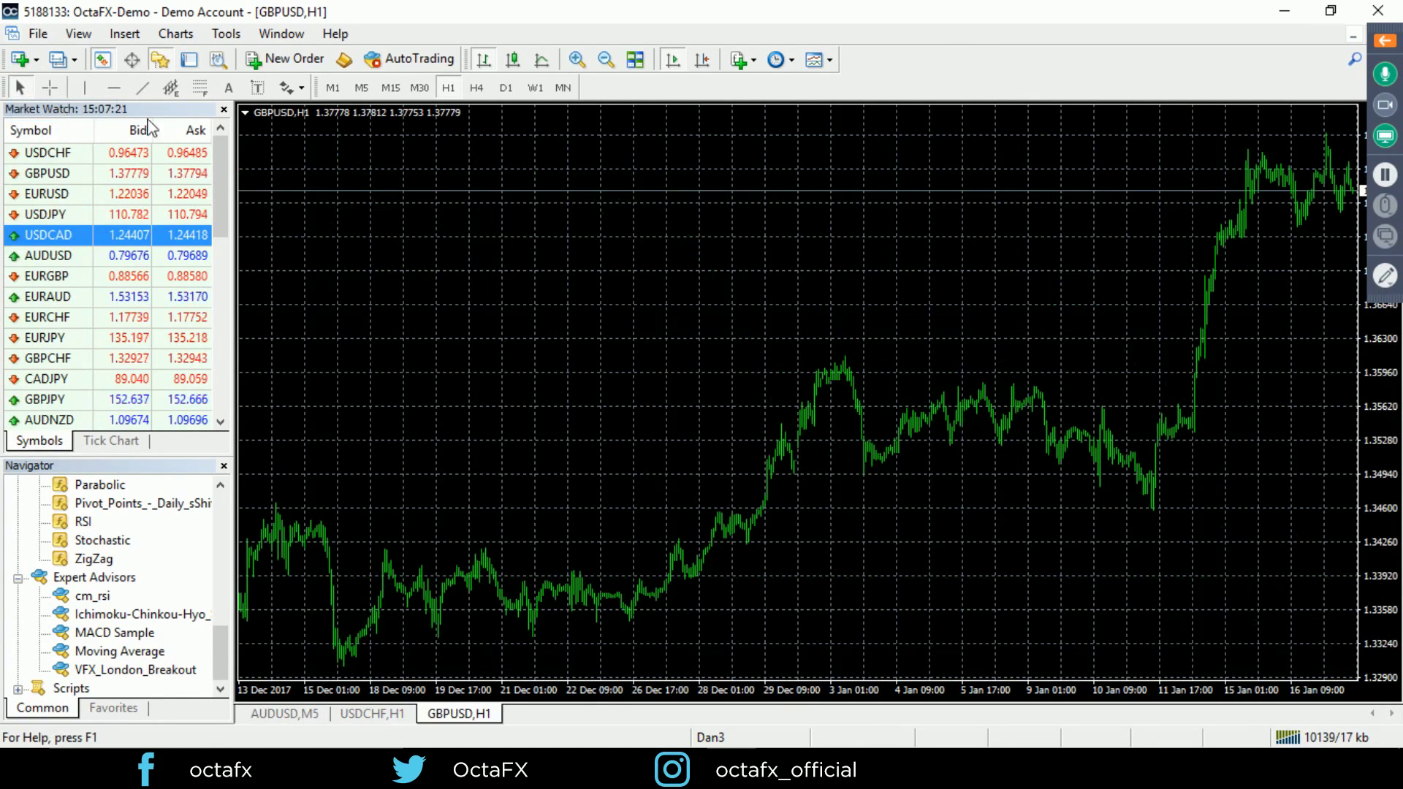
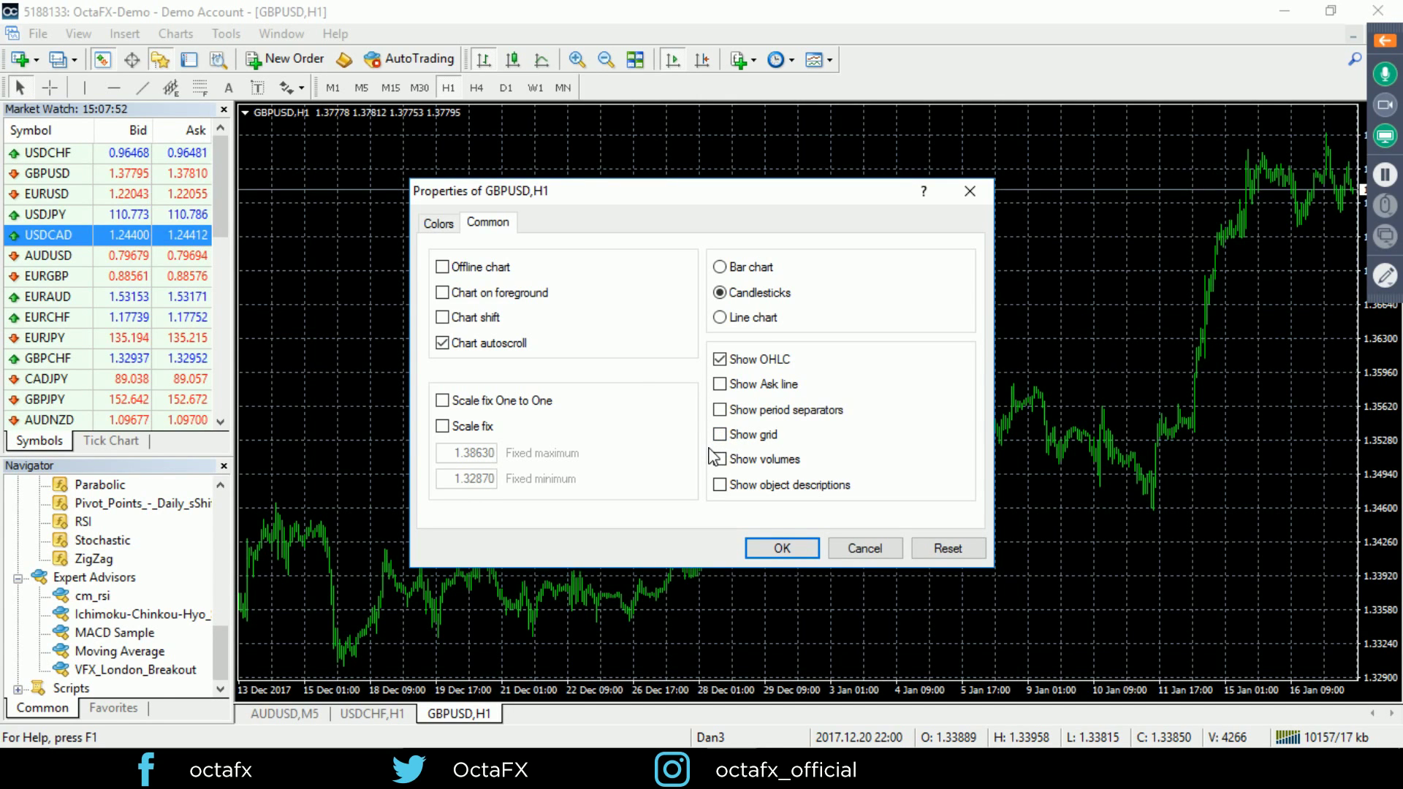
- Display the GBPUSD chart as candlesticks with the grid hidden, and enlarge the candles
left_click(781, 548)
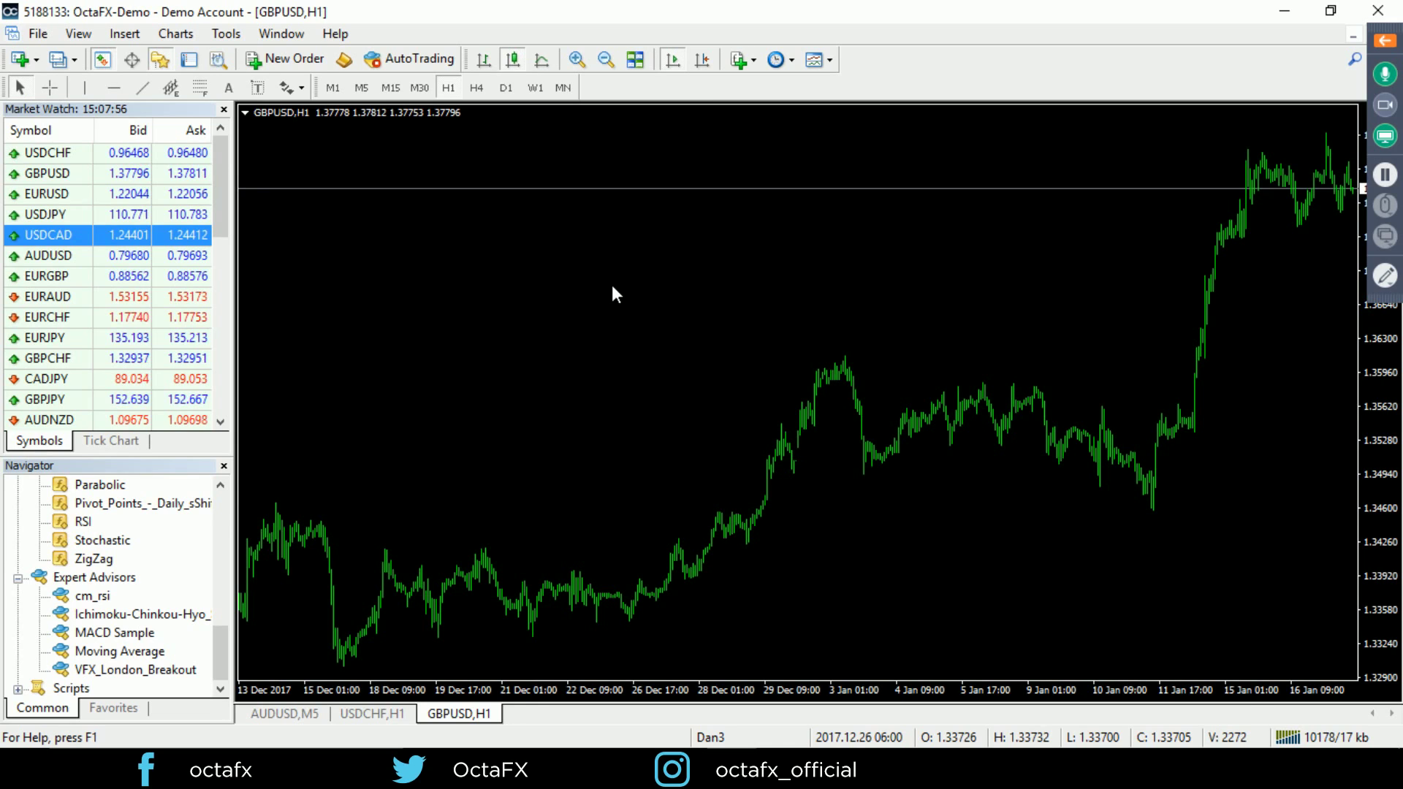
left_click(577, 60)
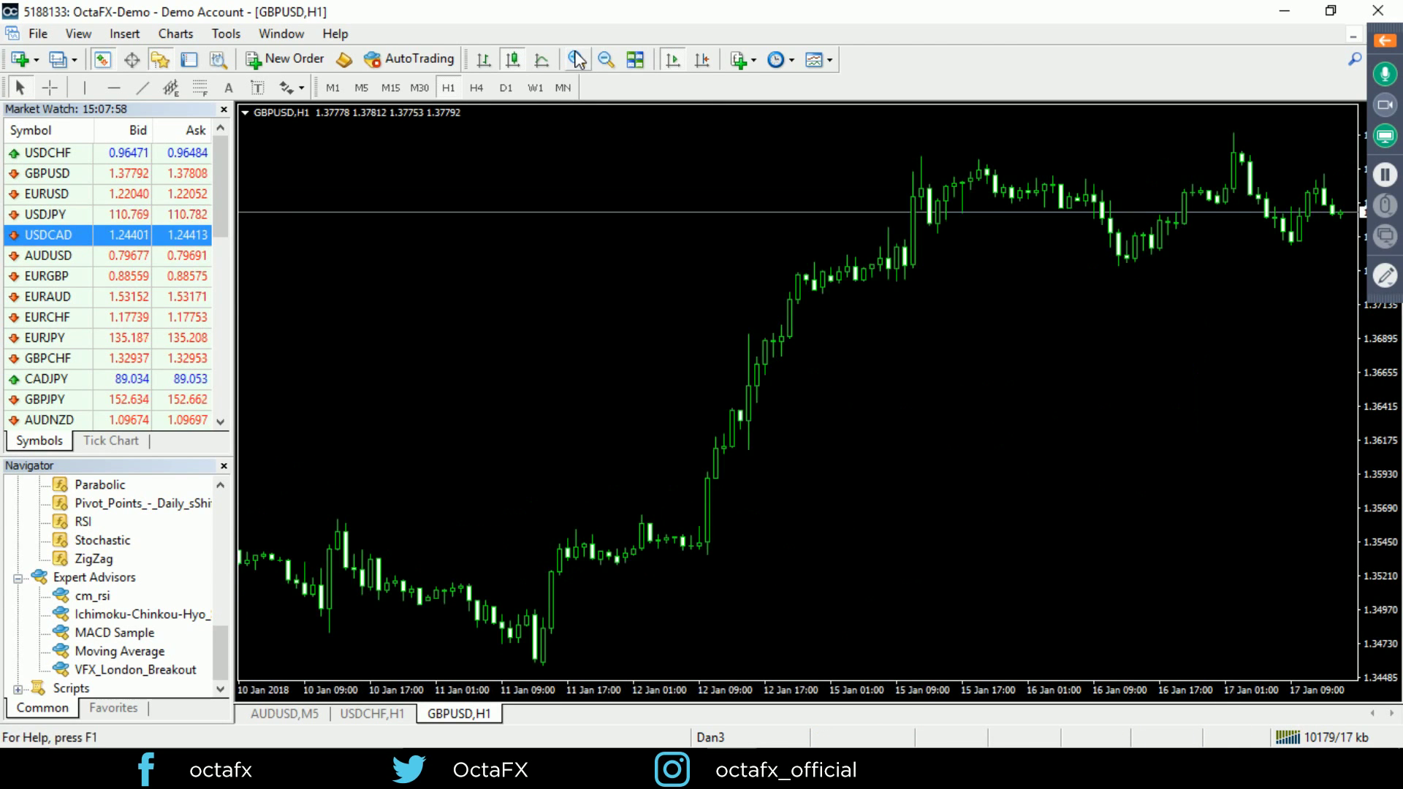
left_click(577, 60)
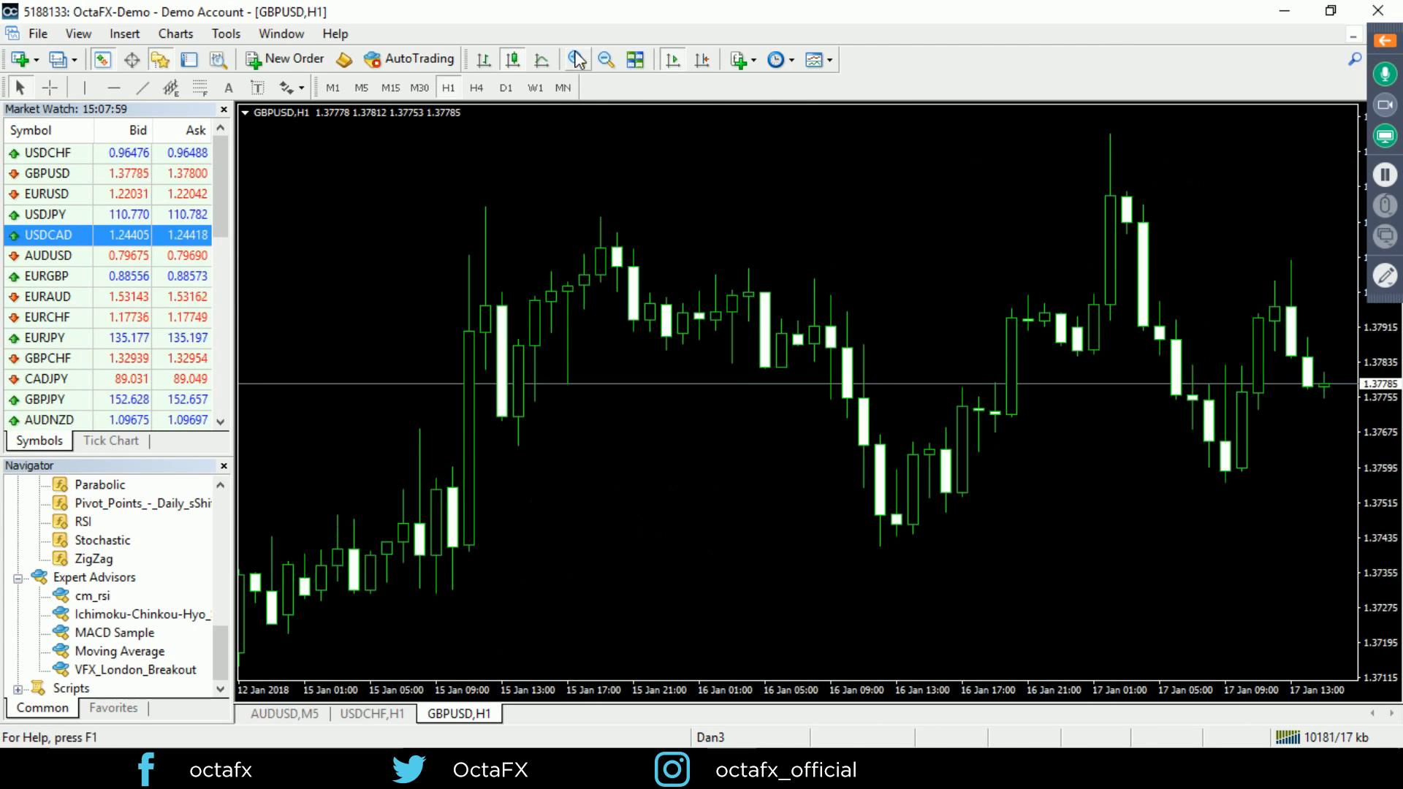
- In the GBPUSD chart's colour properties, set the bull candle to green and the bear candle to red
right_click(679, 176)
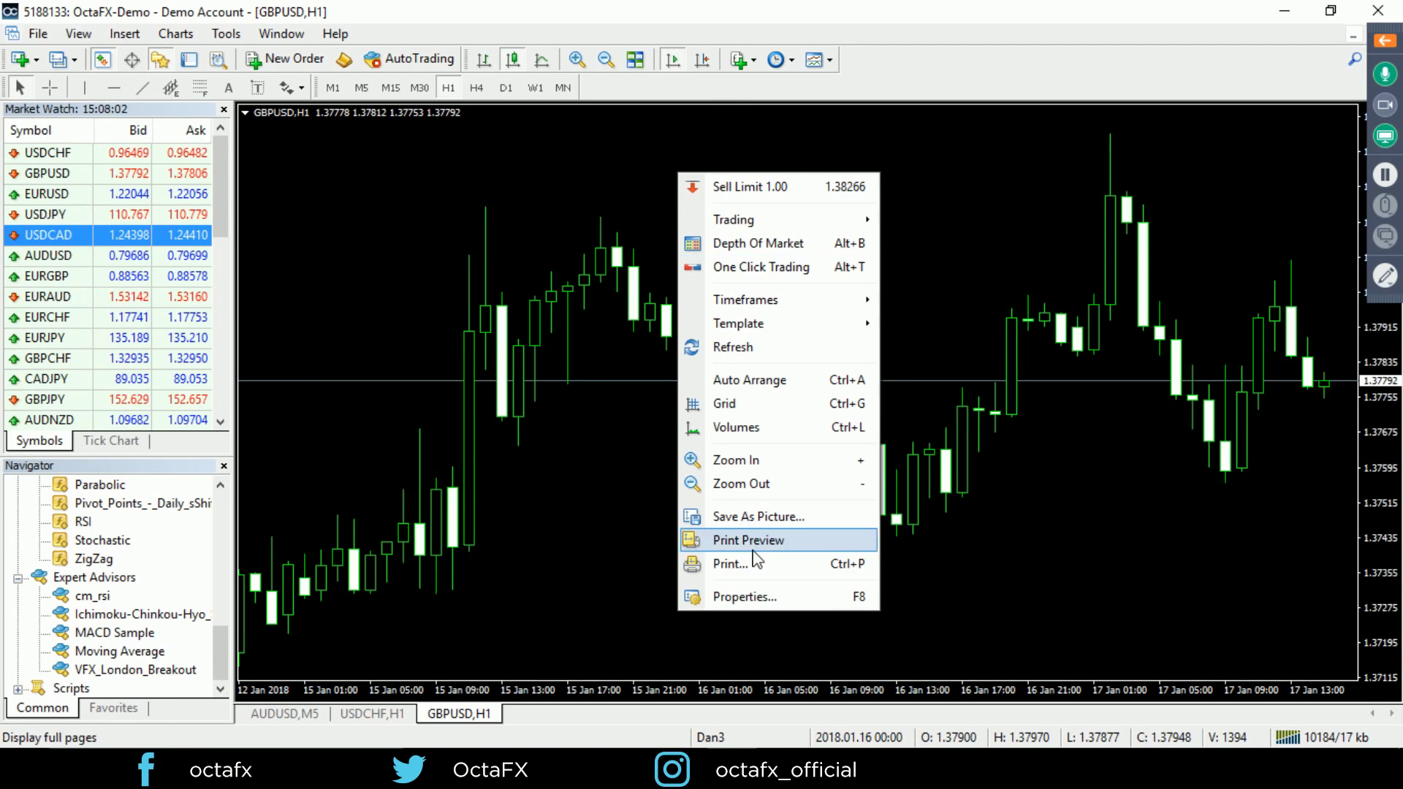
left_click(765, 589)
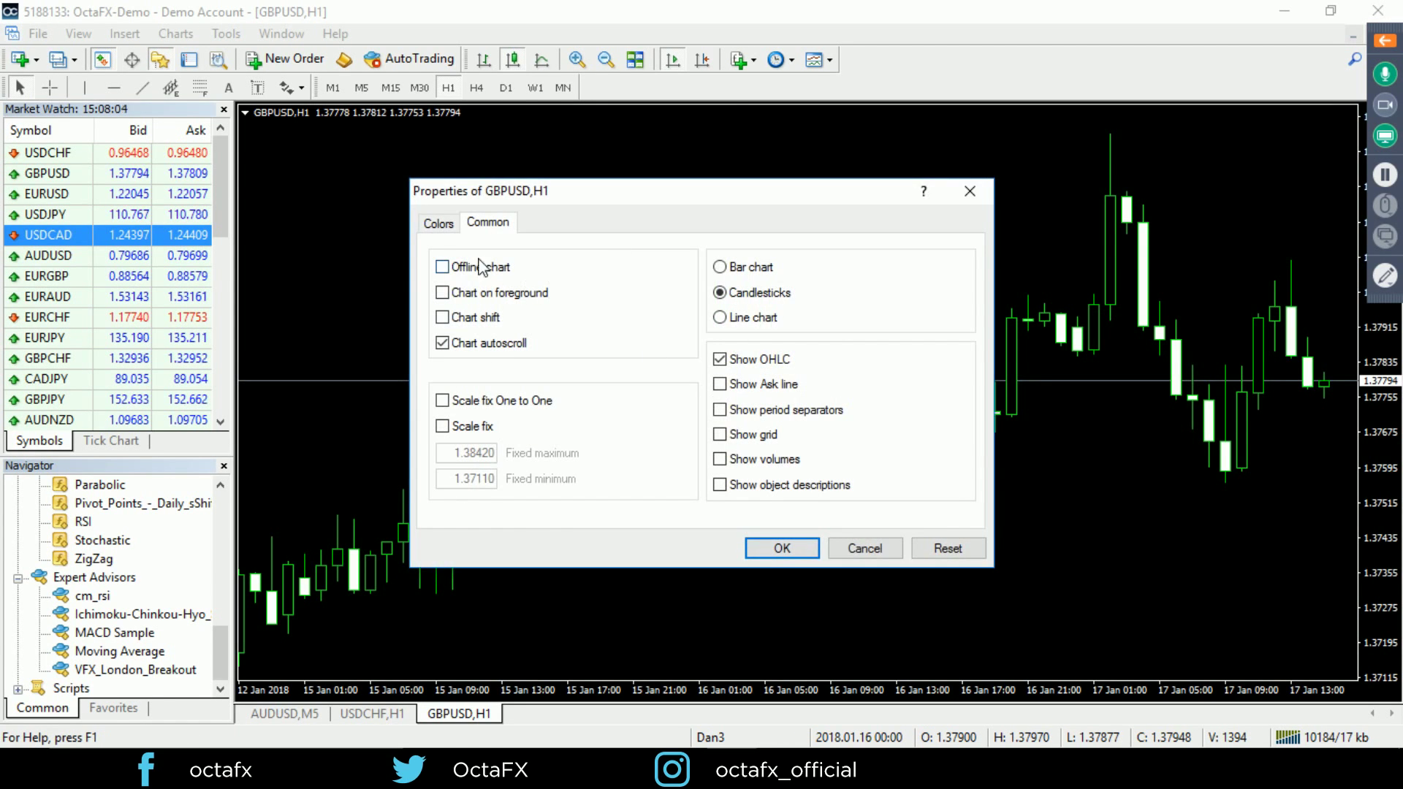
left_click(438, 225)
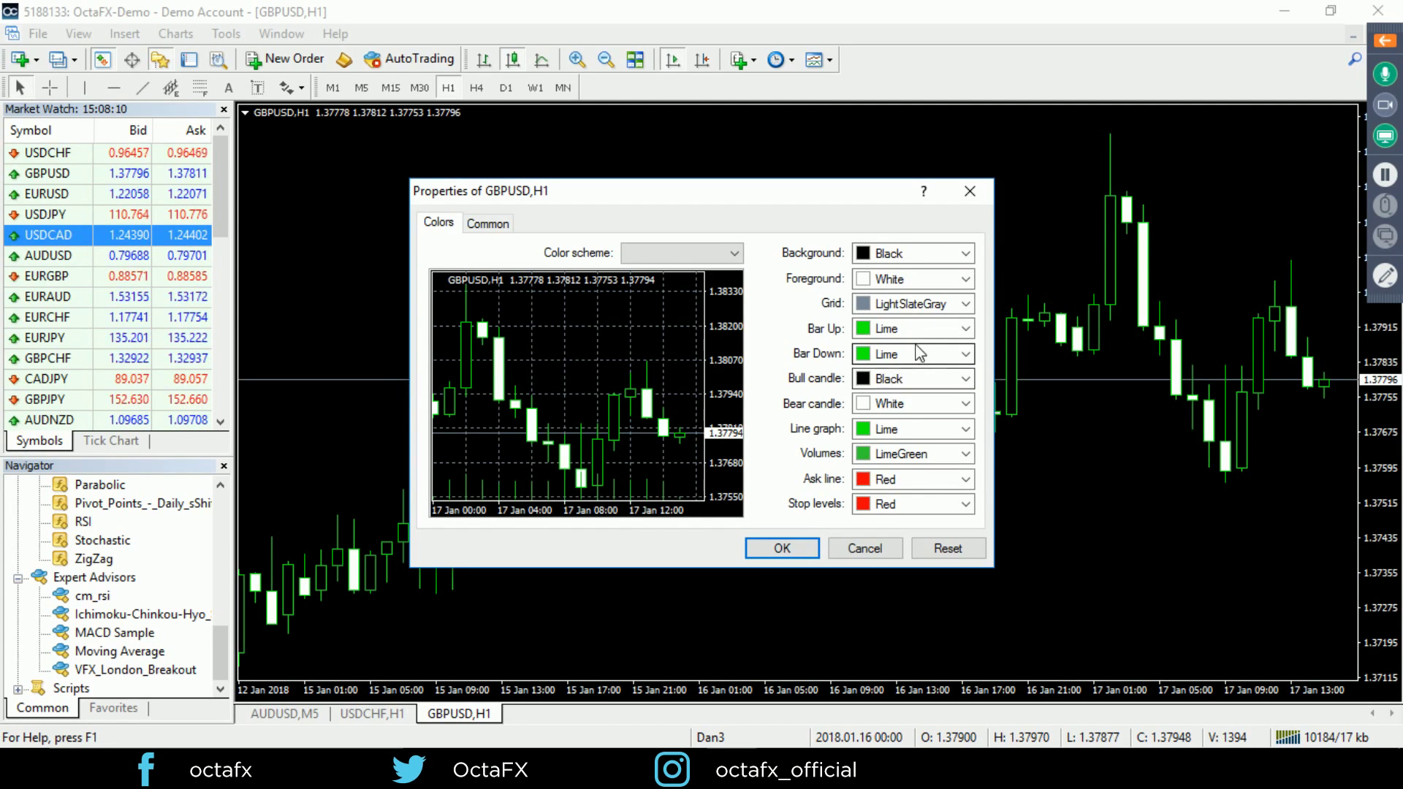
left_click(902, 377)
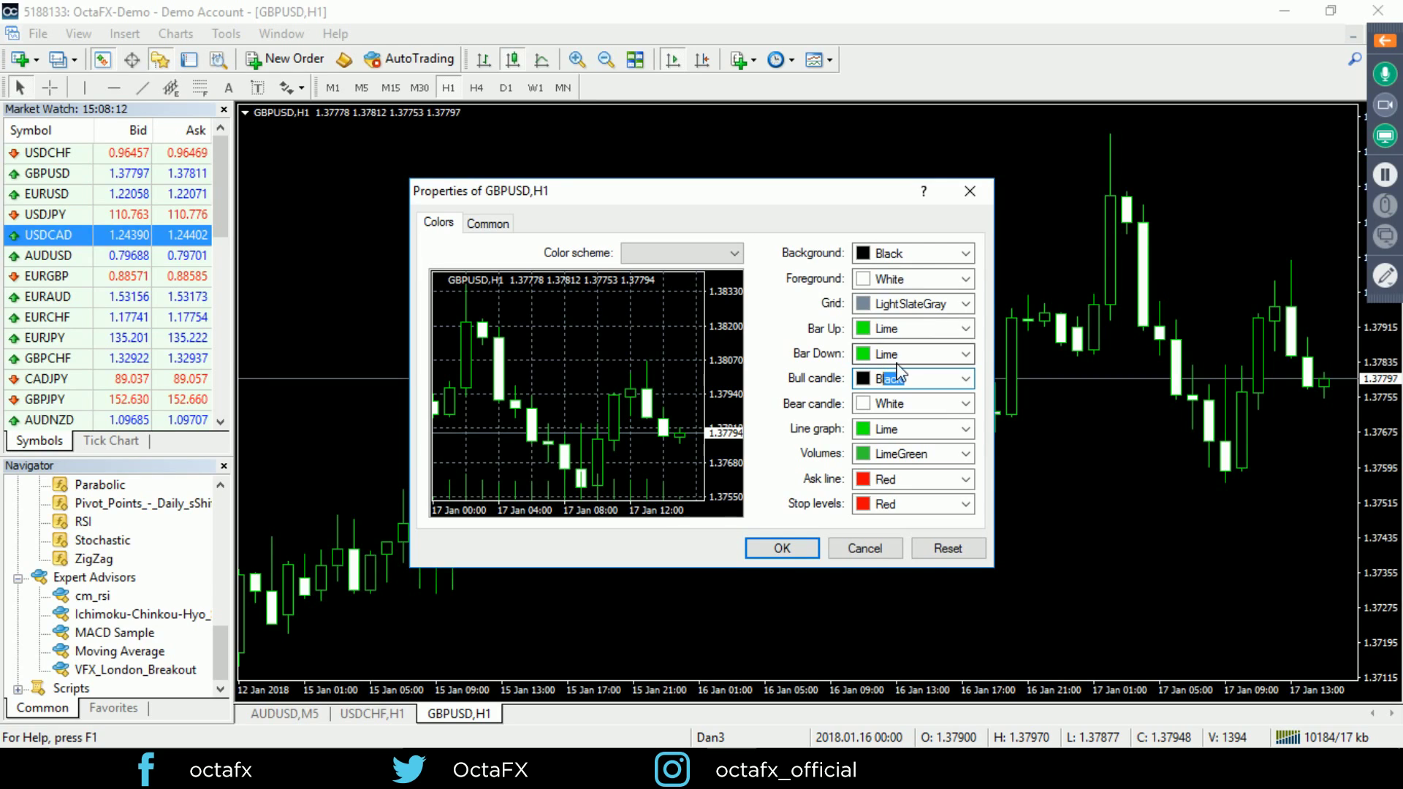
type("gre")
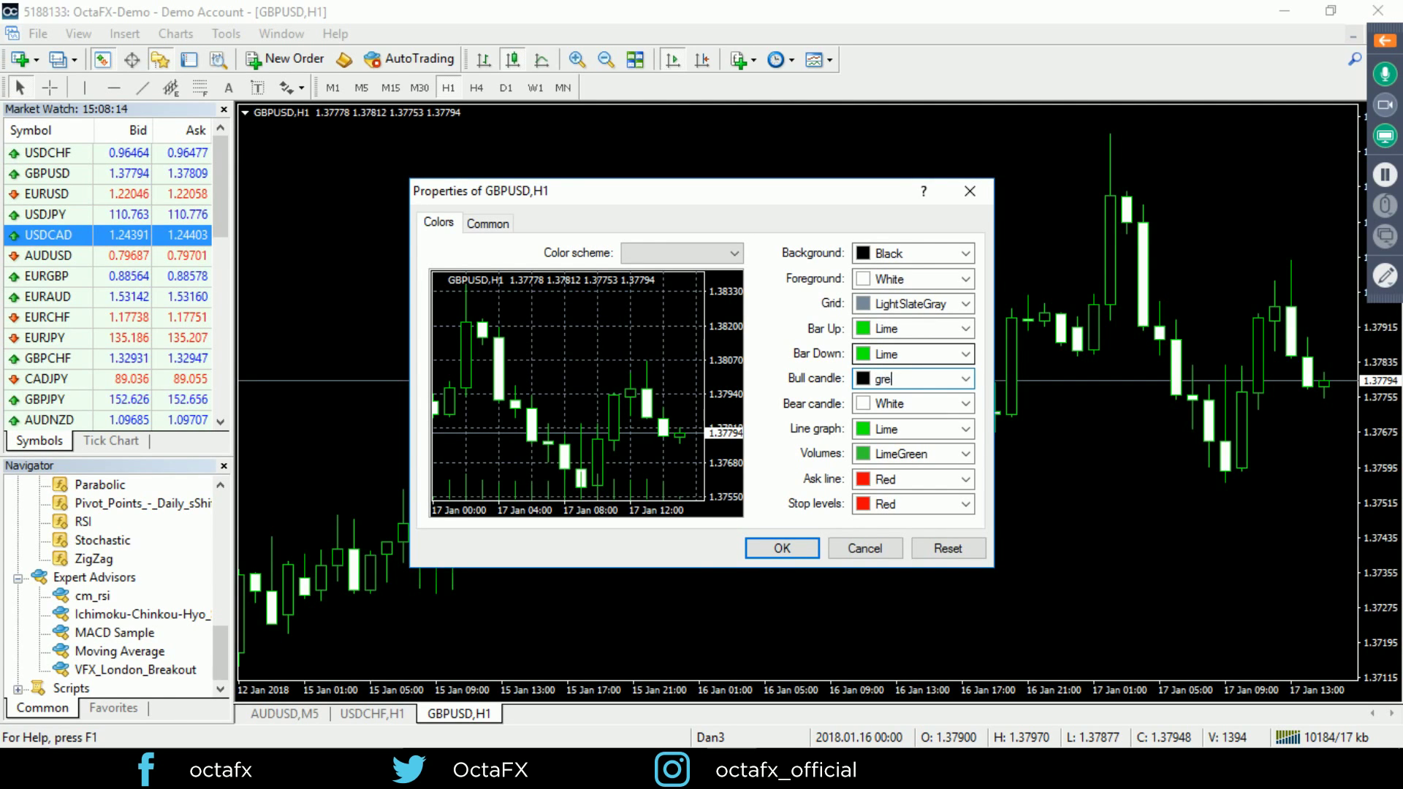
type("en")
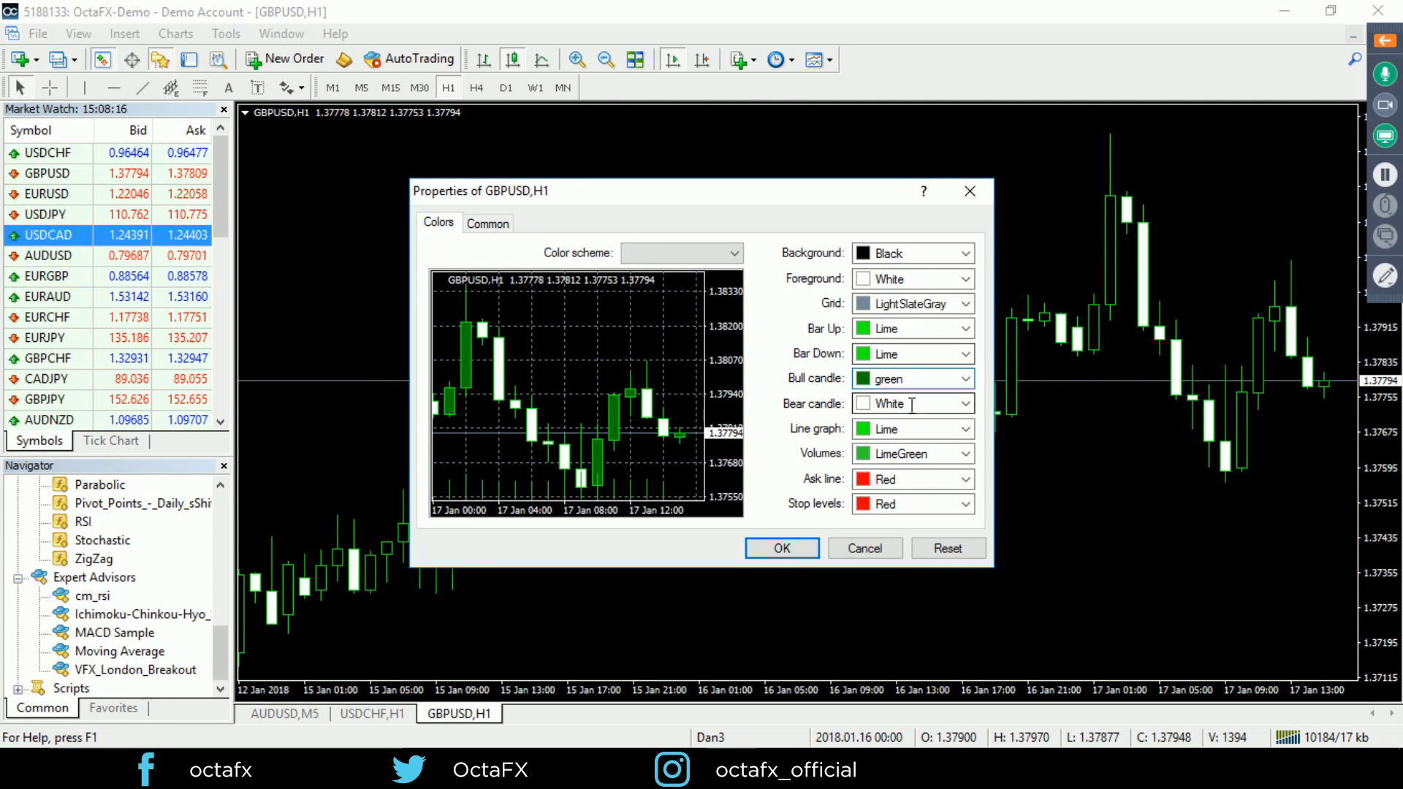
left_click(888, 404)
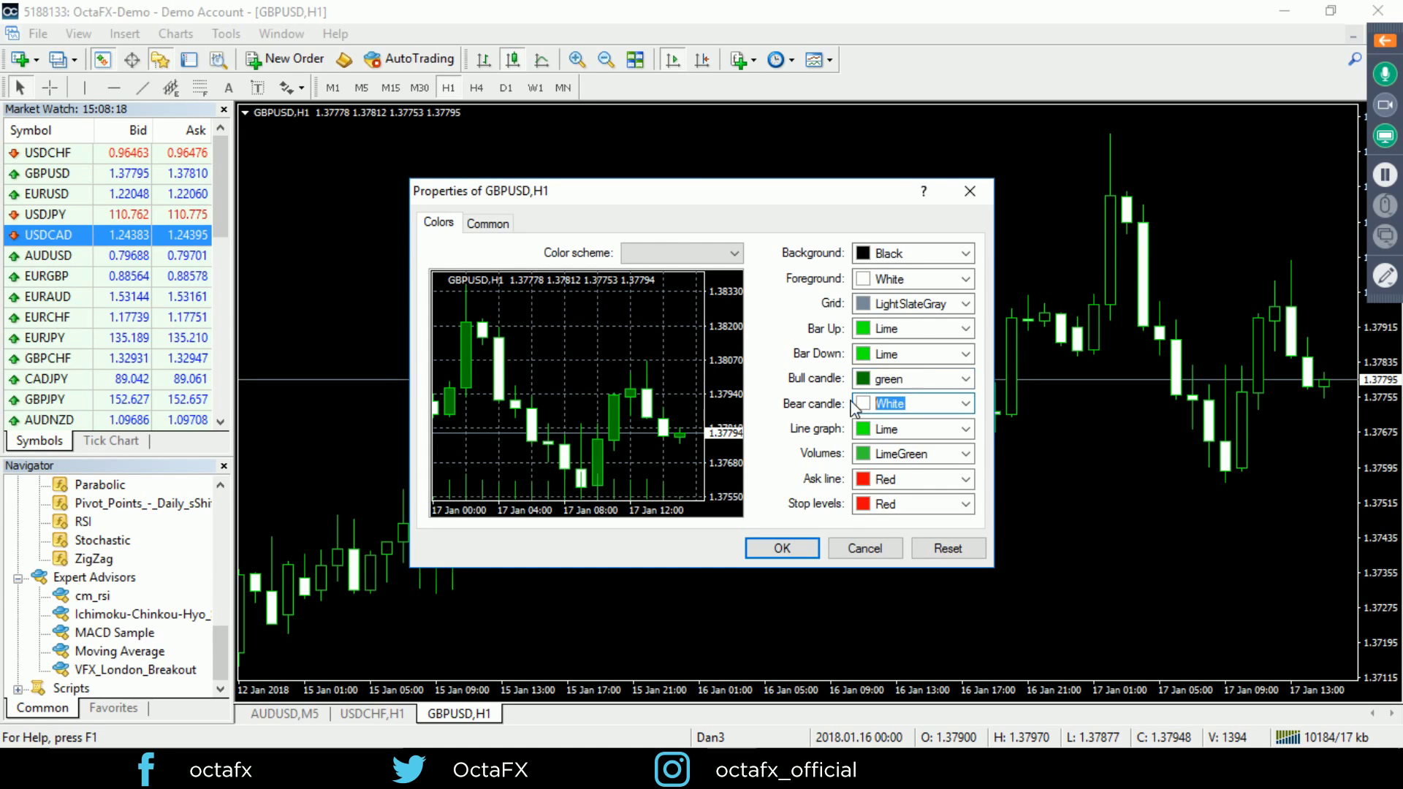
type("red")
- Set the Bar Up and Bar Down colours to white and apply the chart properties
left_click(914, 328)
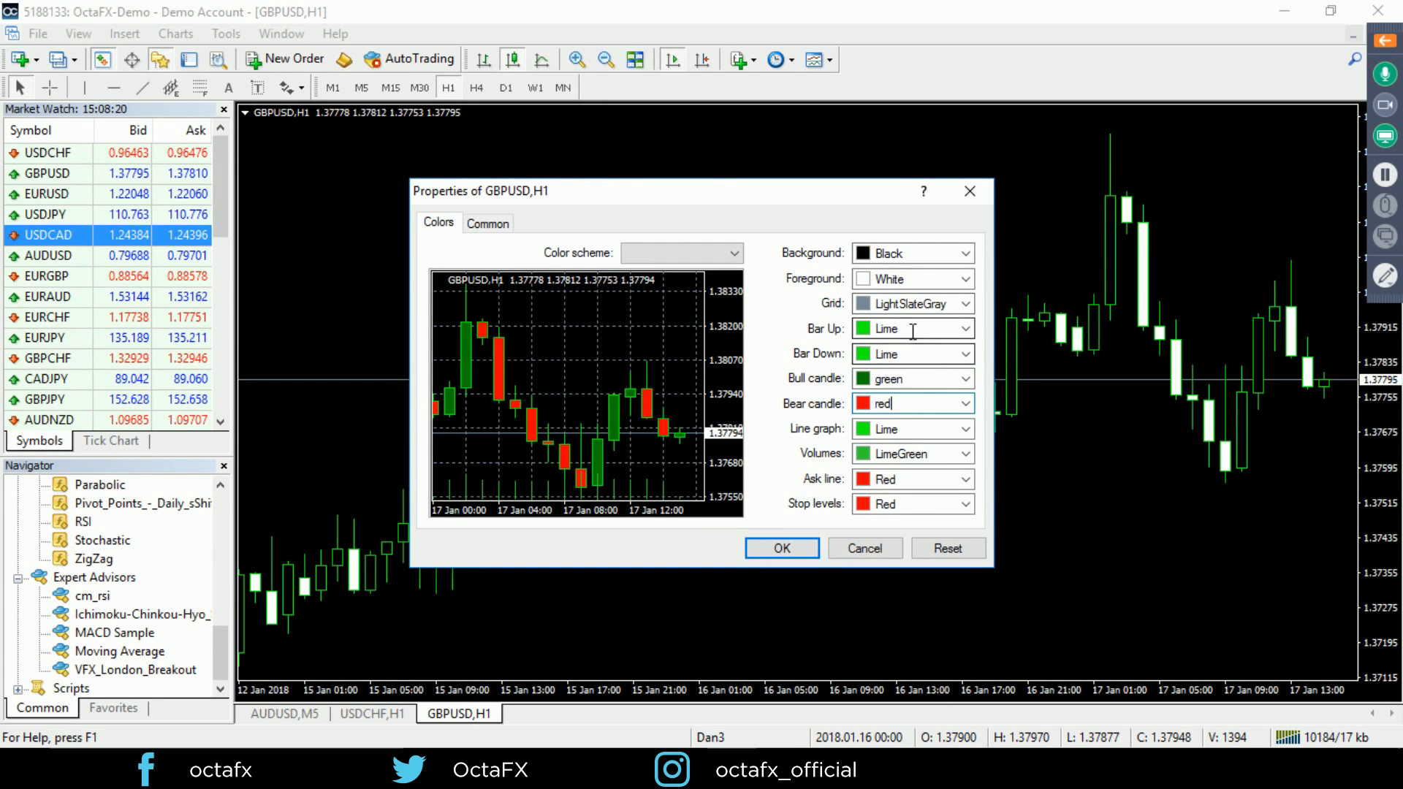
type("white")
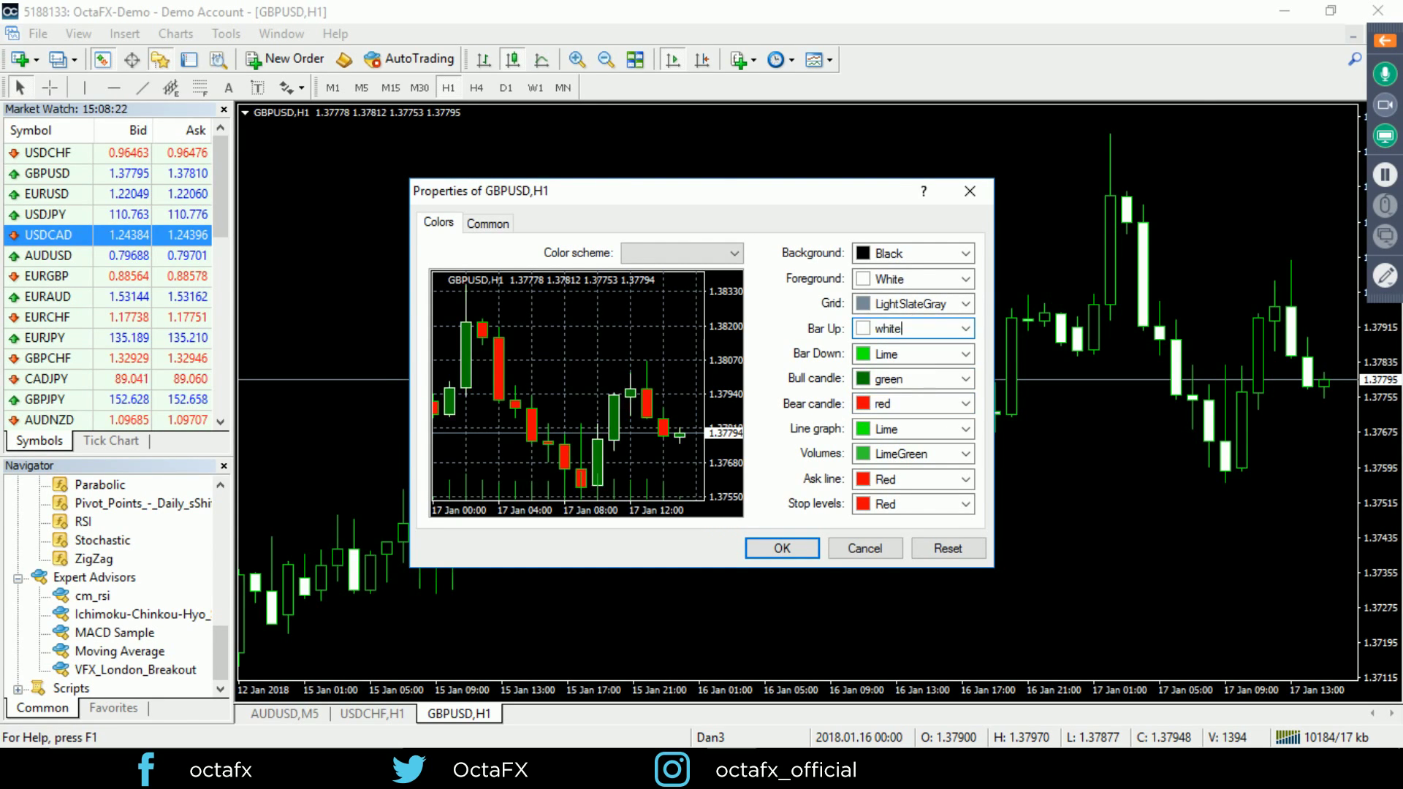
left_click(884, 353)
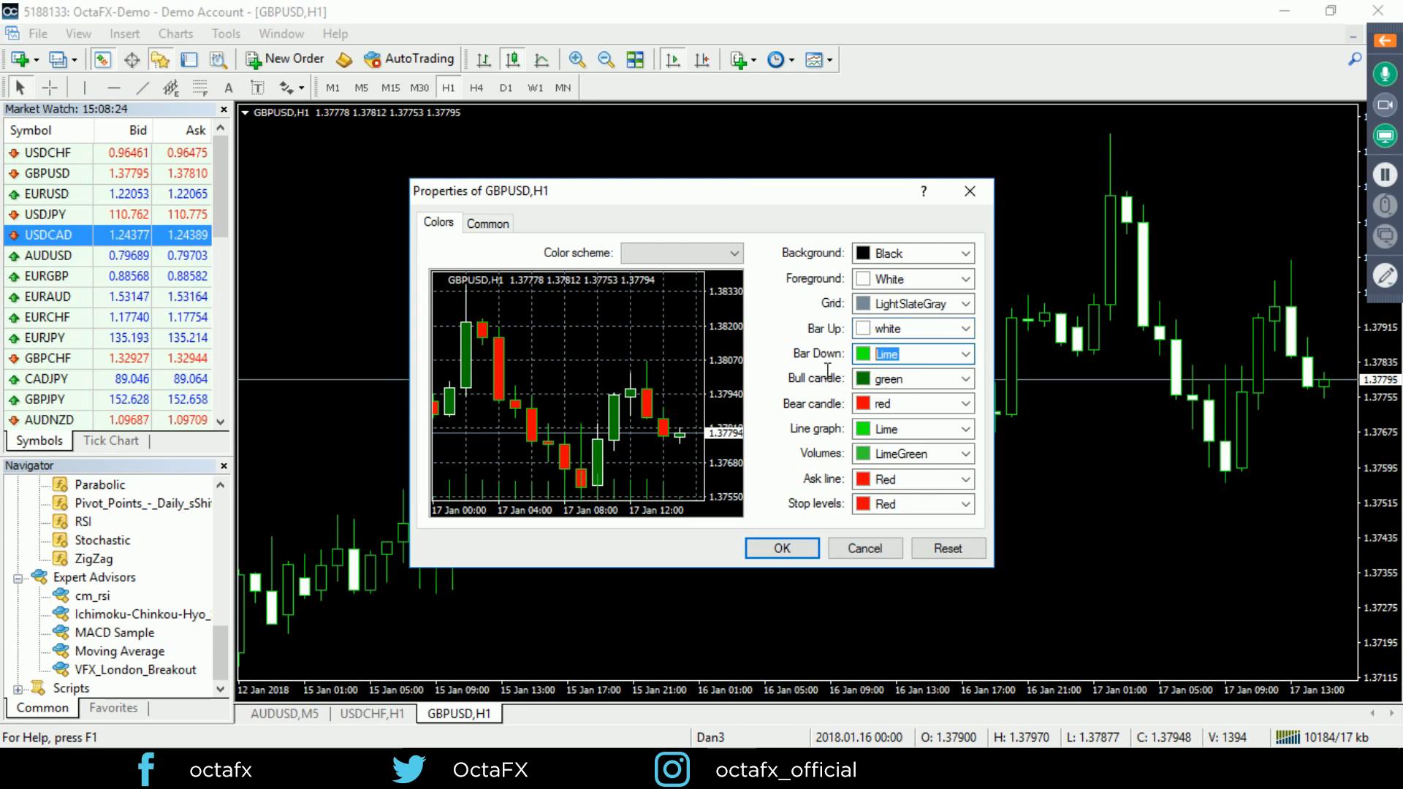
type("white")
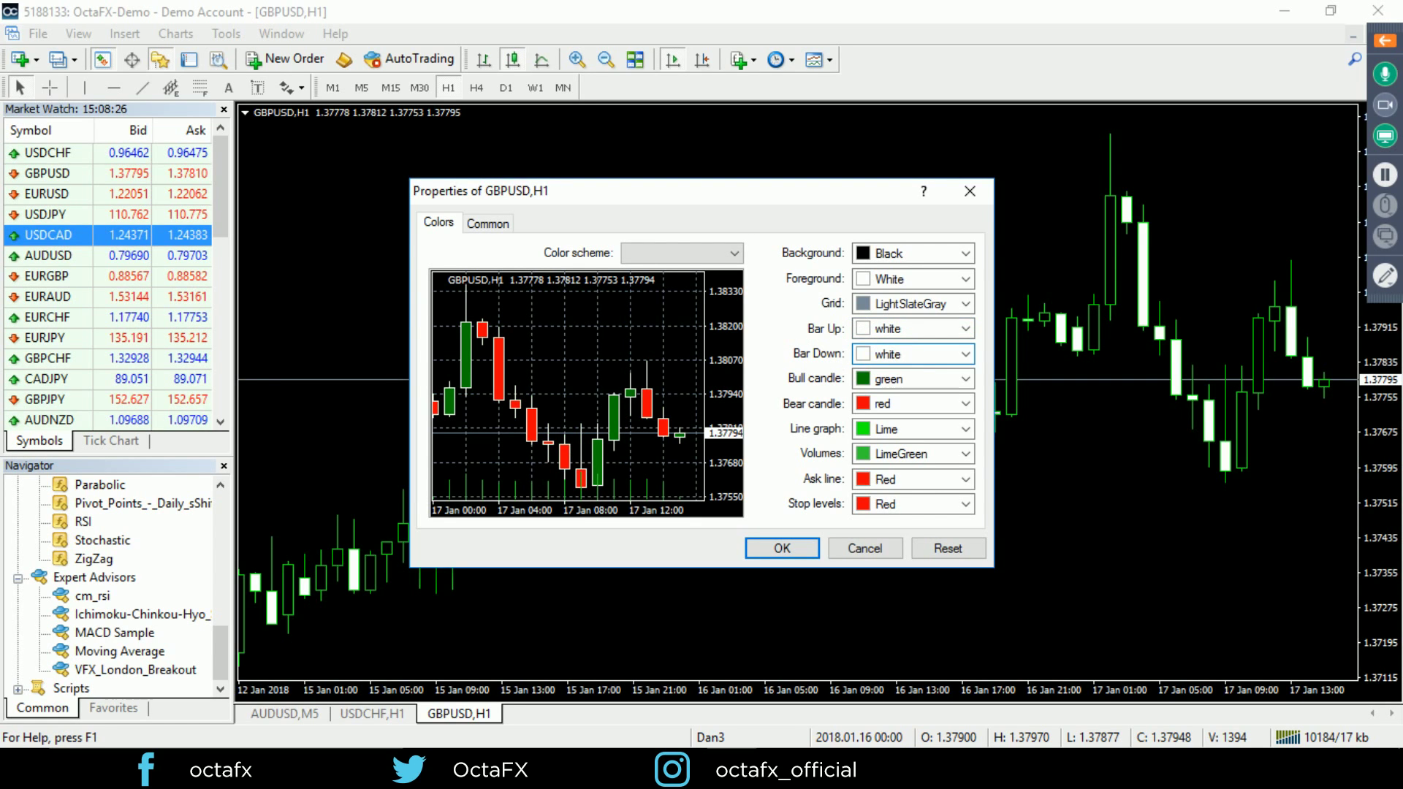
left_click(782, 548)
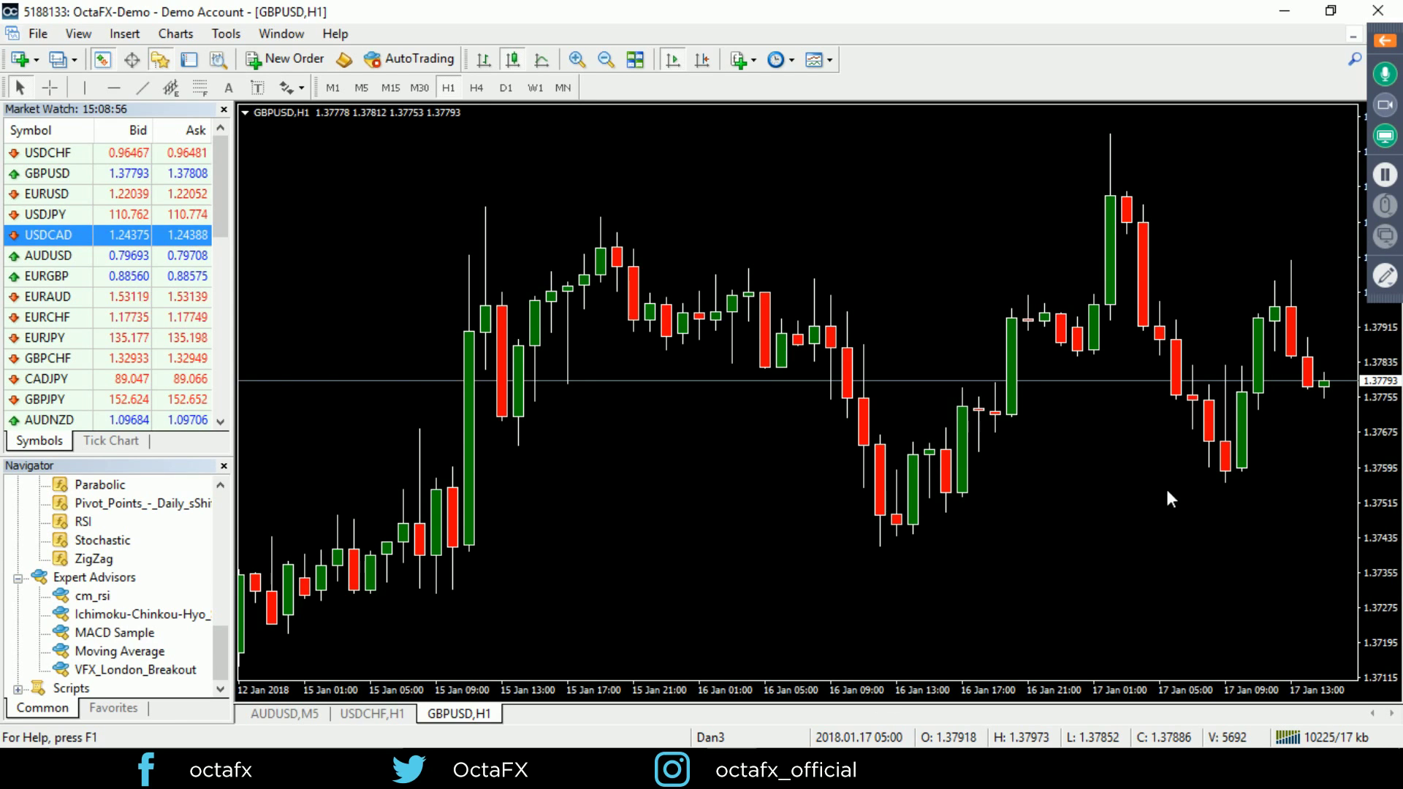
- Add an Average True Range indicator with period 14 to the GBPUSD chart and reduce the height of its pane
left_click(79, 34)
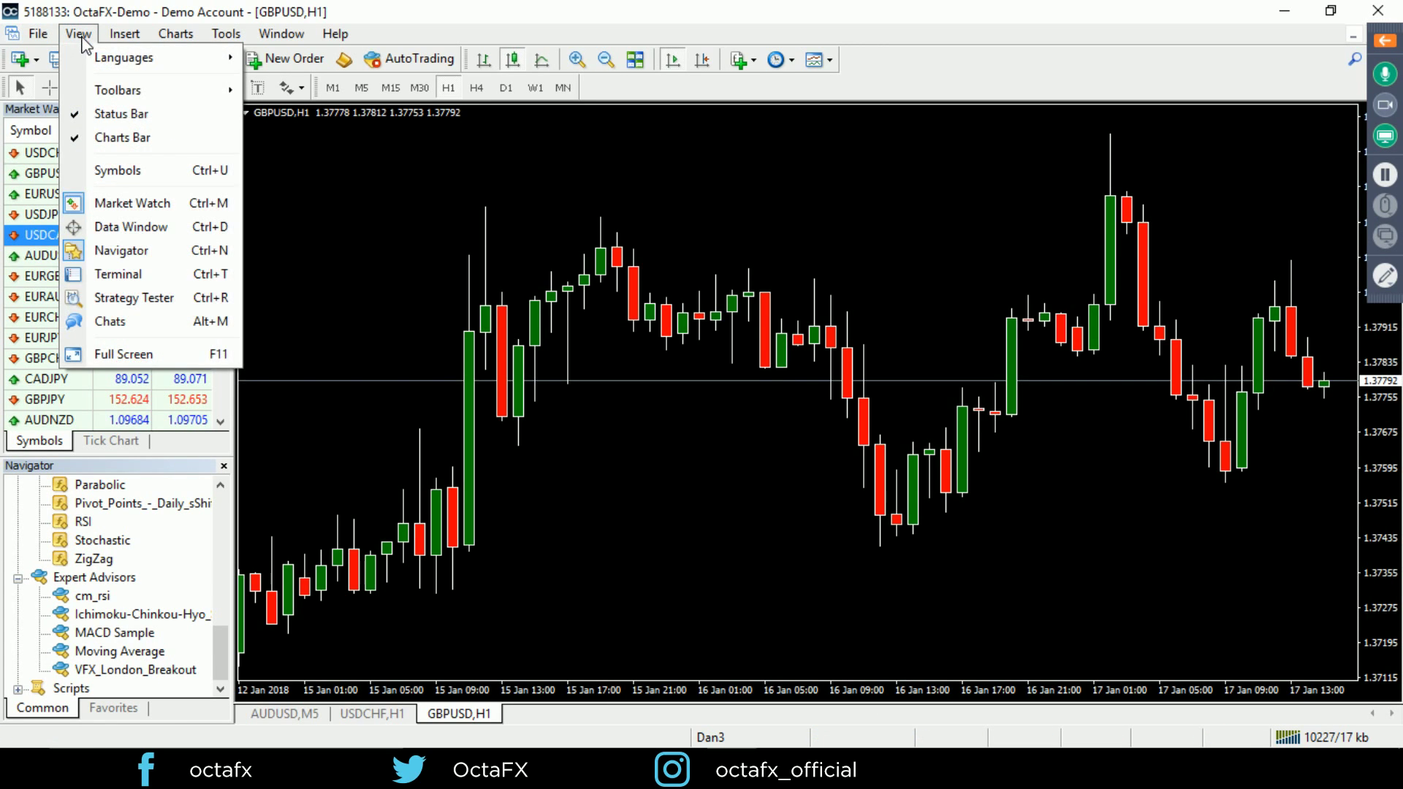
mouse_move(124, 42)
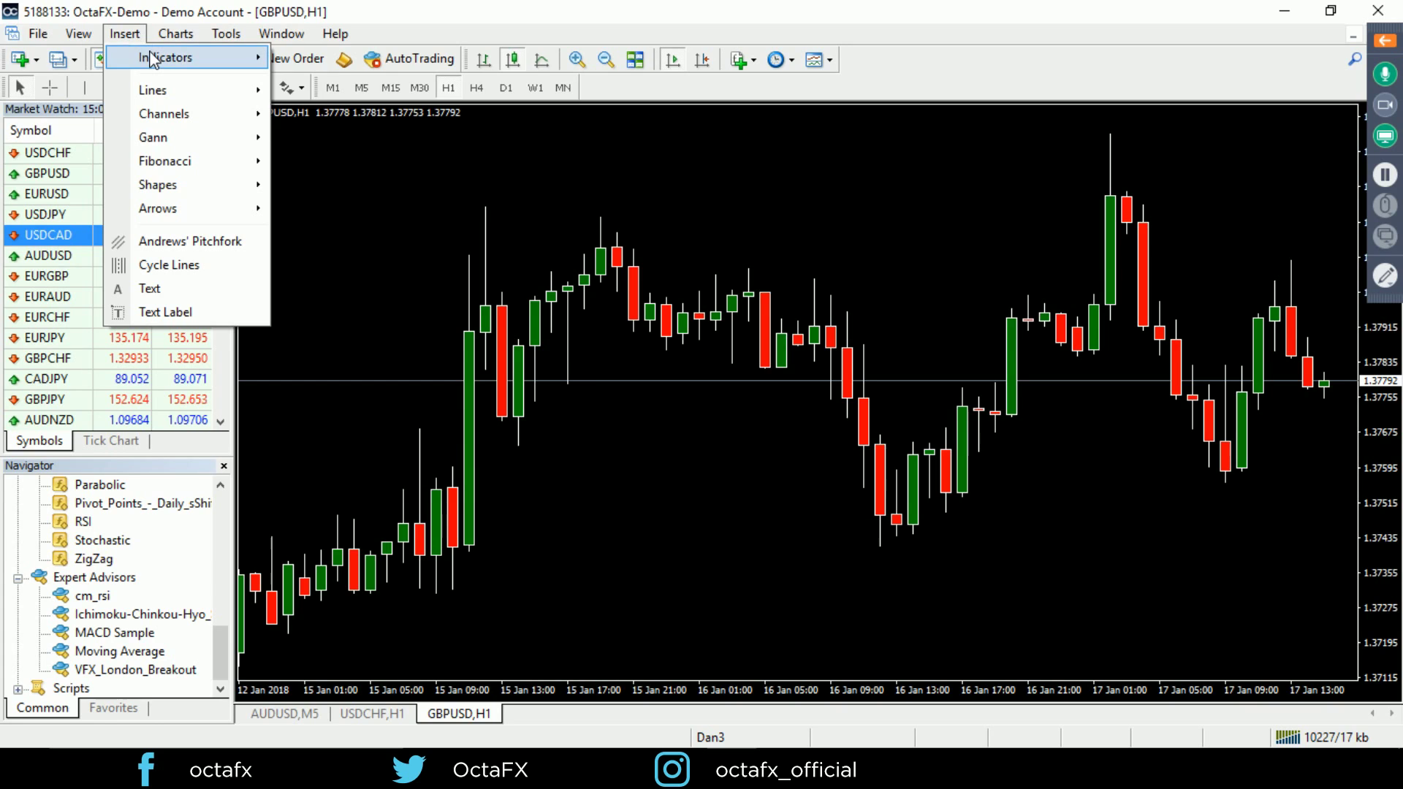
mouse_move(154, 59)
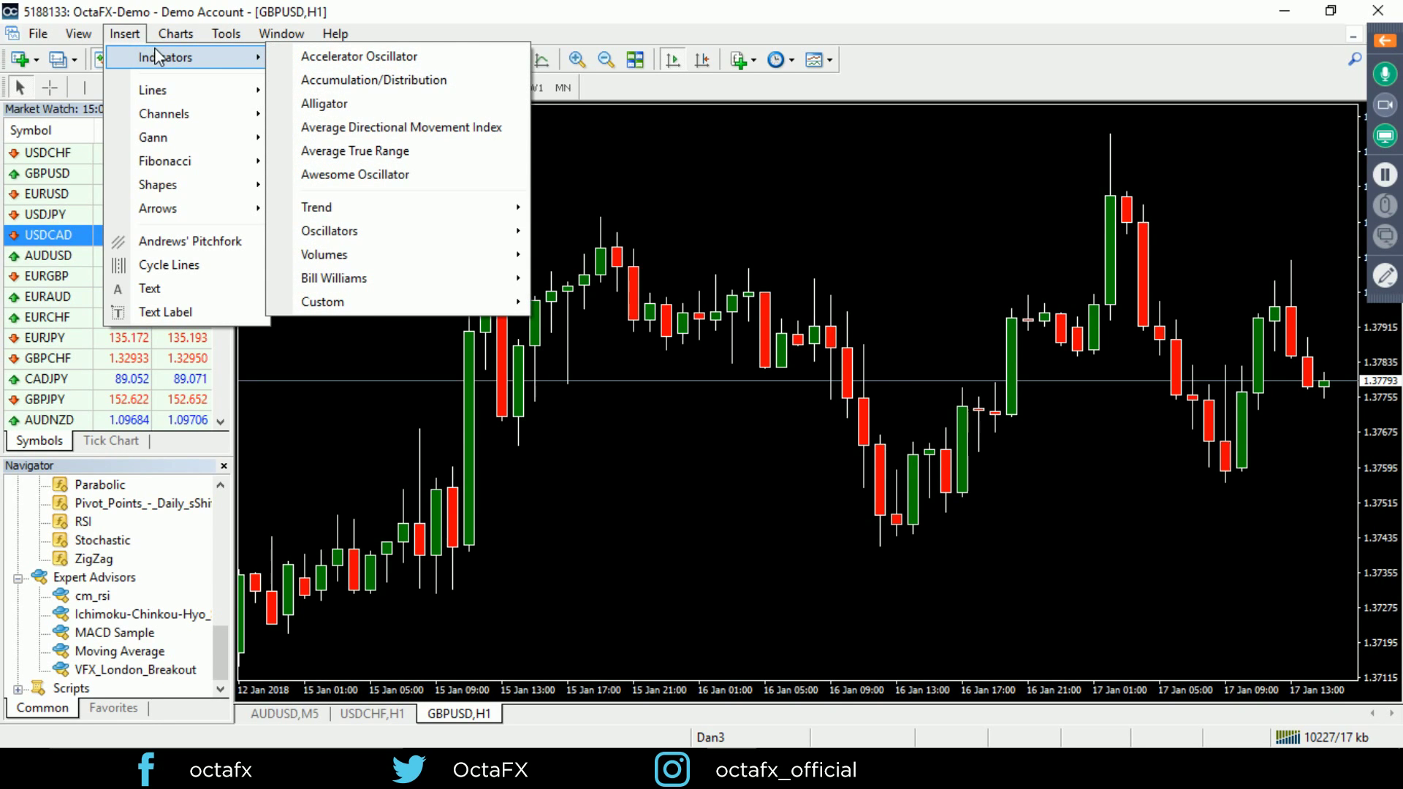
left_click(357, 152)
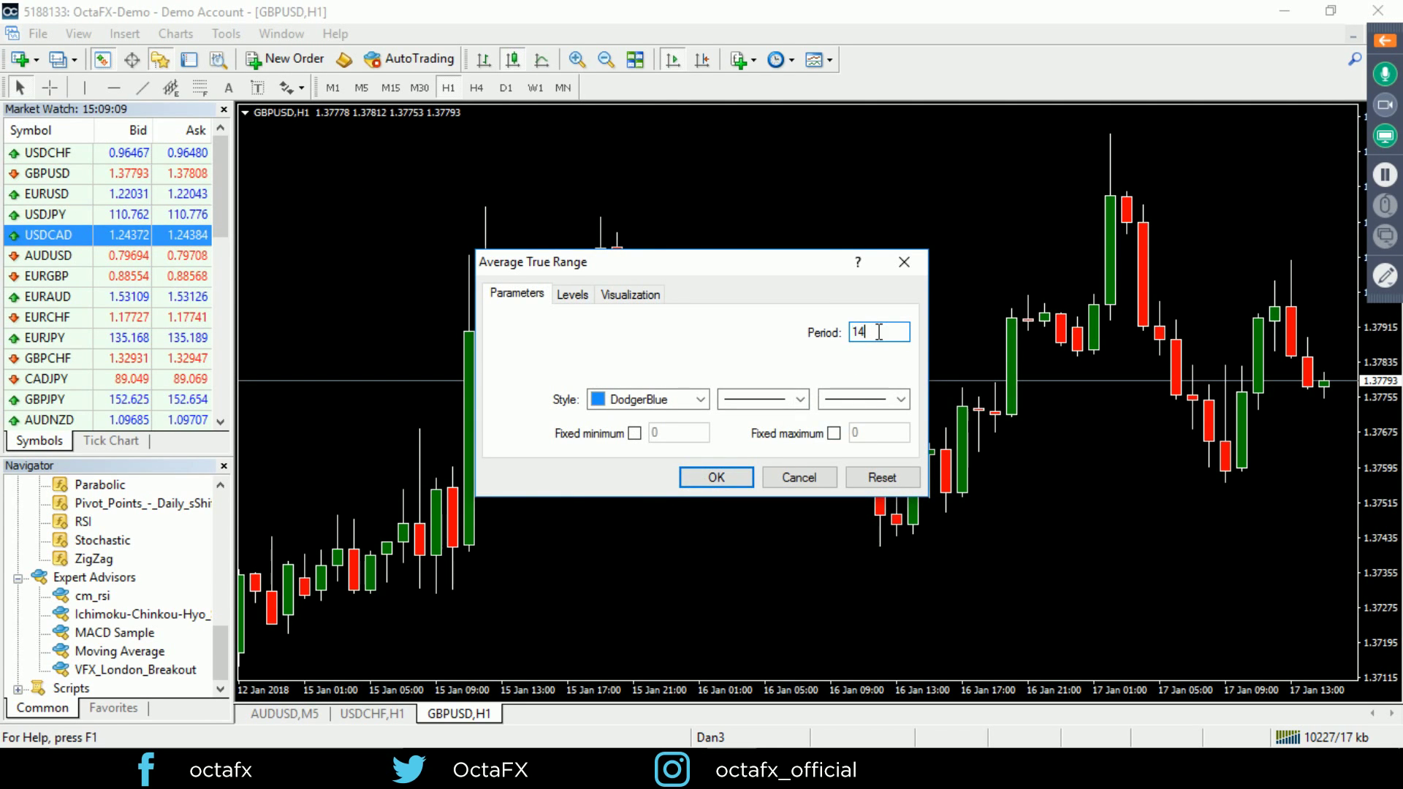
left_click(713, 477)
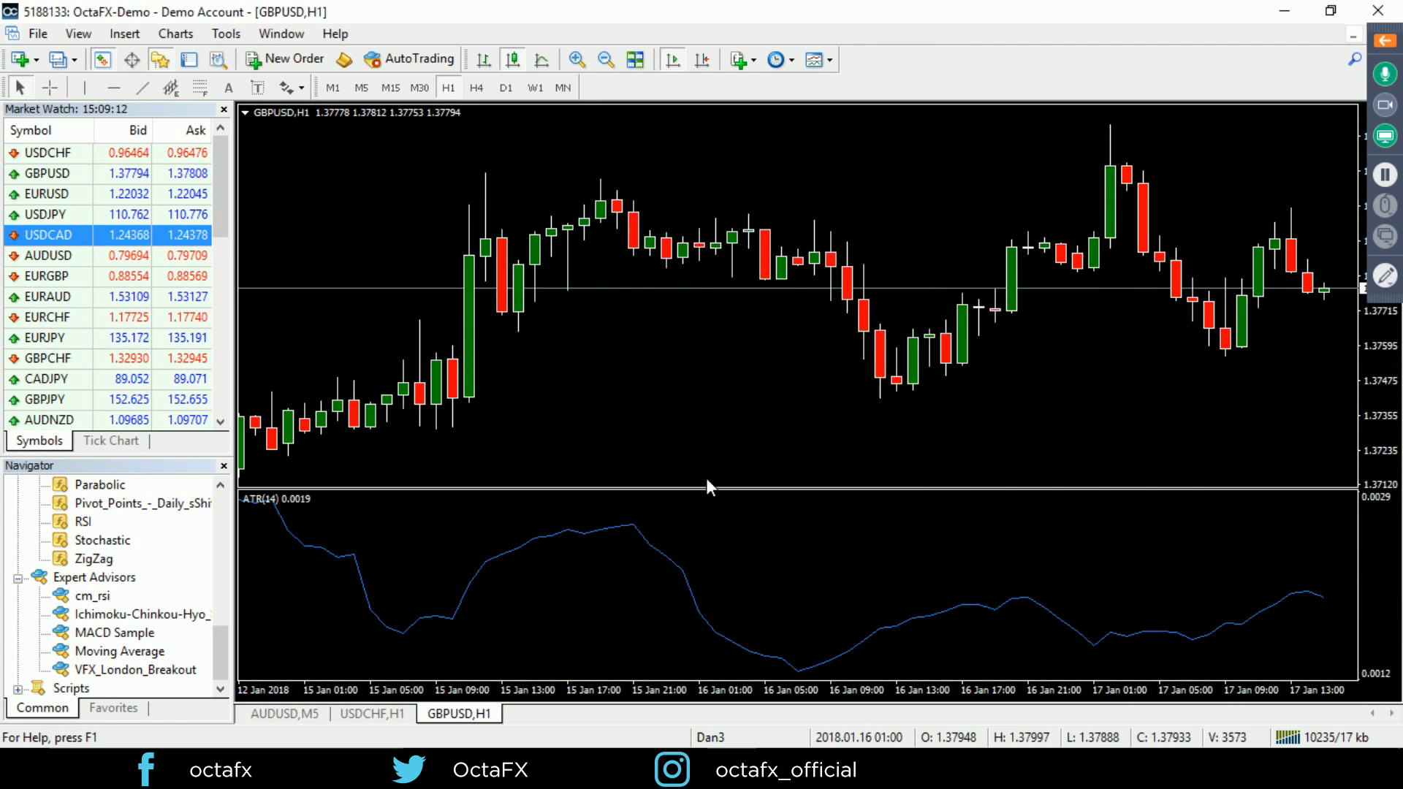
left_click_drag(706, 488, 696, 559)
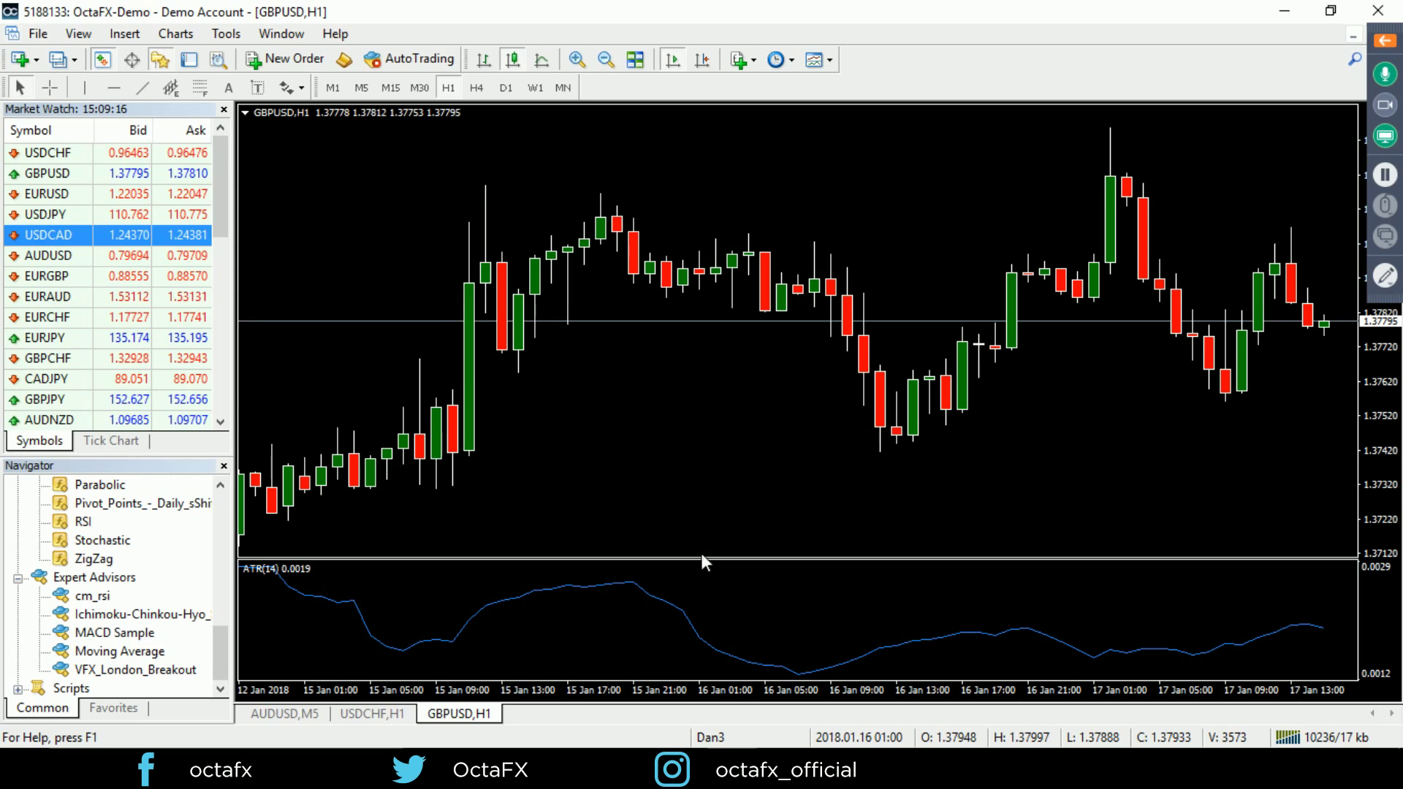
- Add a MACD indicator with fast EMA 12, slow EMA 26 and SMA 9, and shrink its pane in favour of the ATR pane
left_click(739, 60)
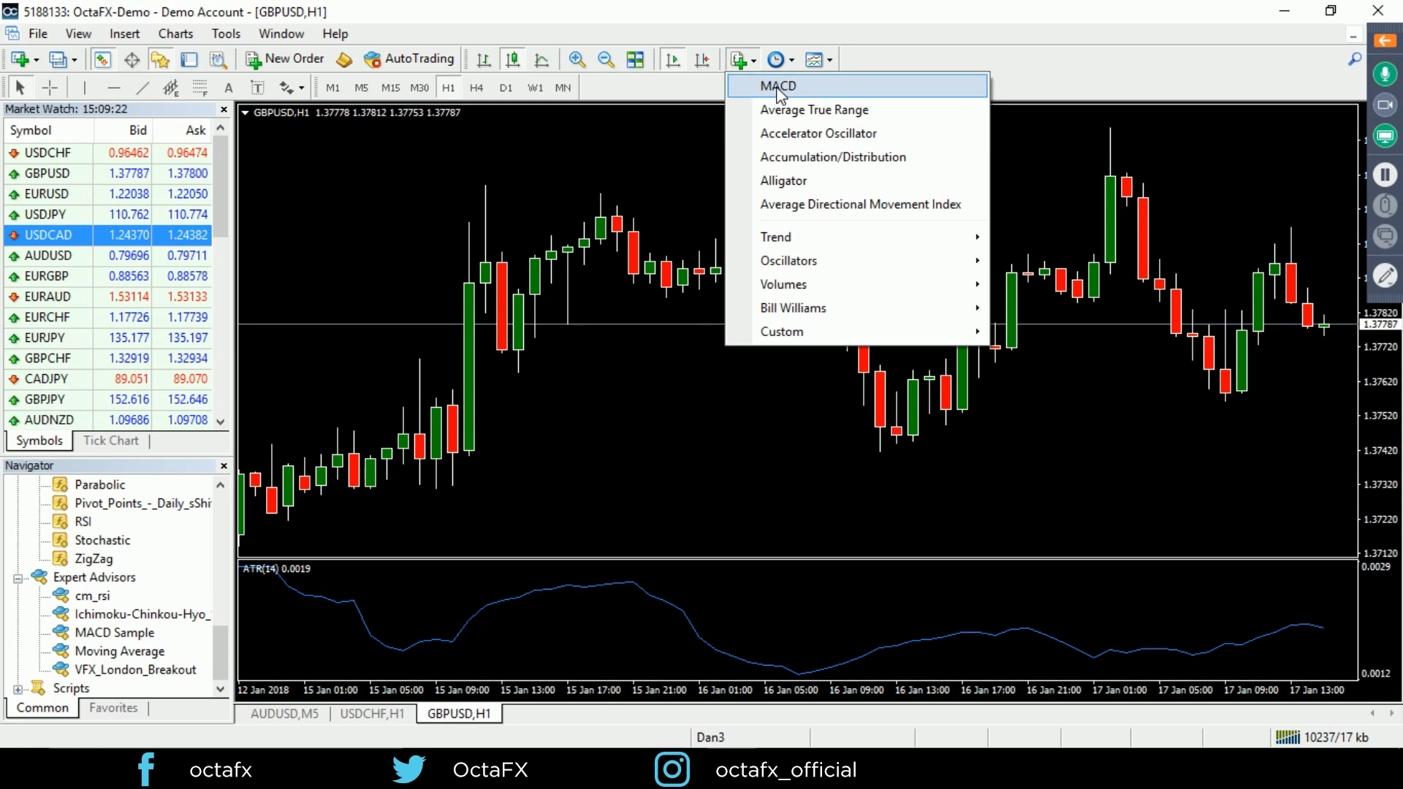
left_click(770, 86)
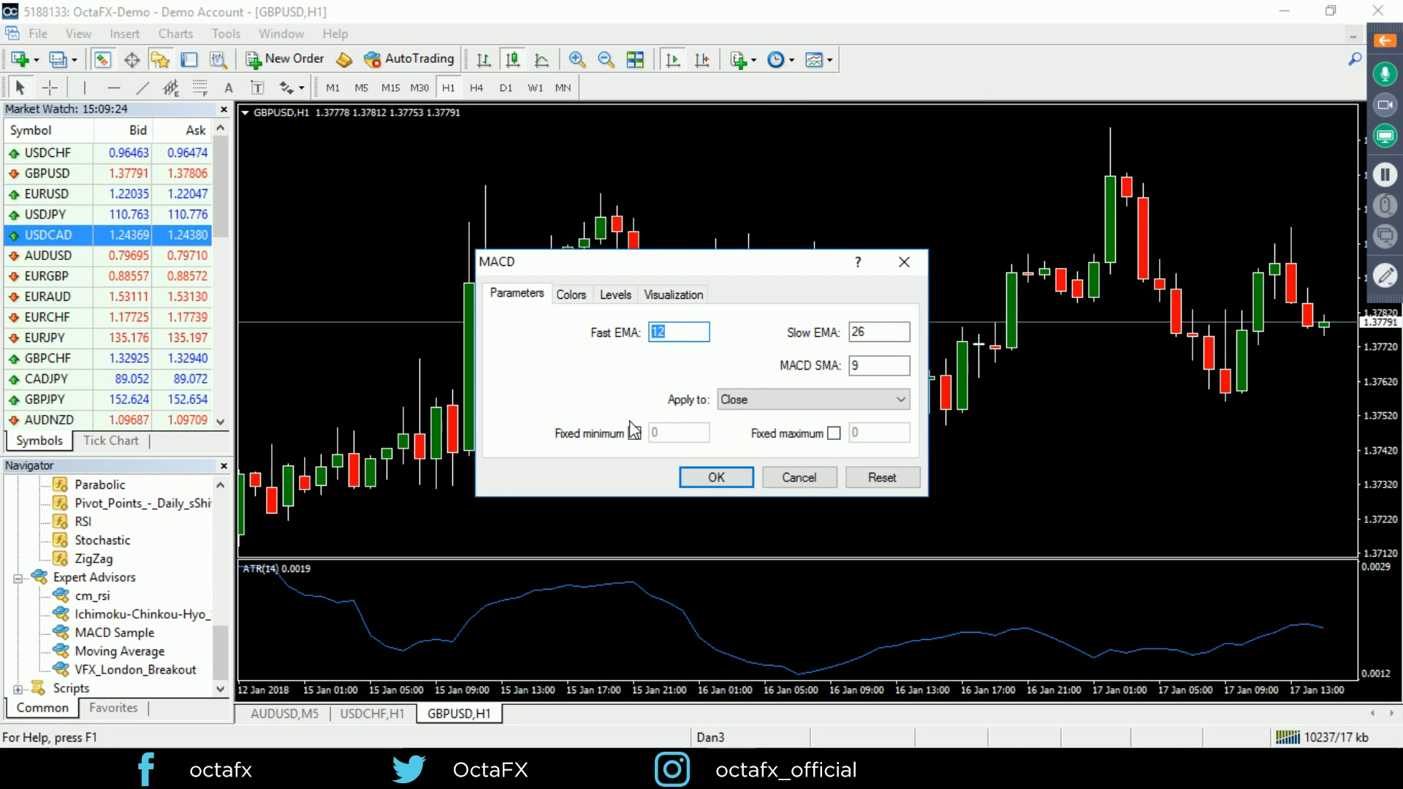
left_click(571, 294)
left_click(615, 294)
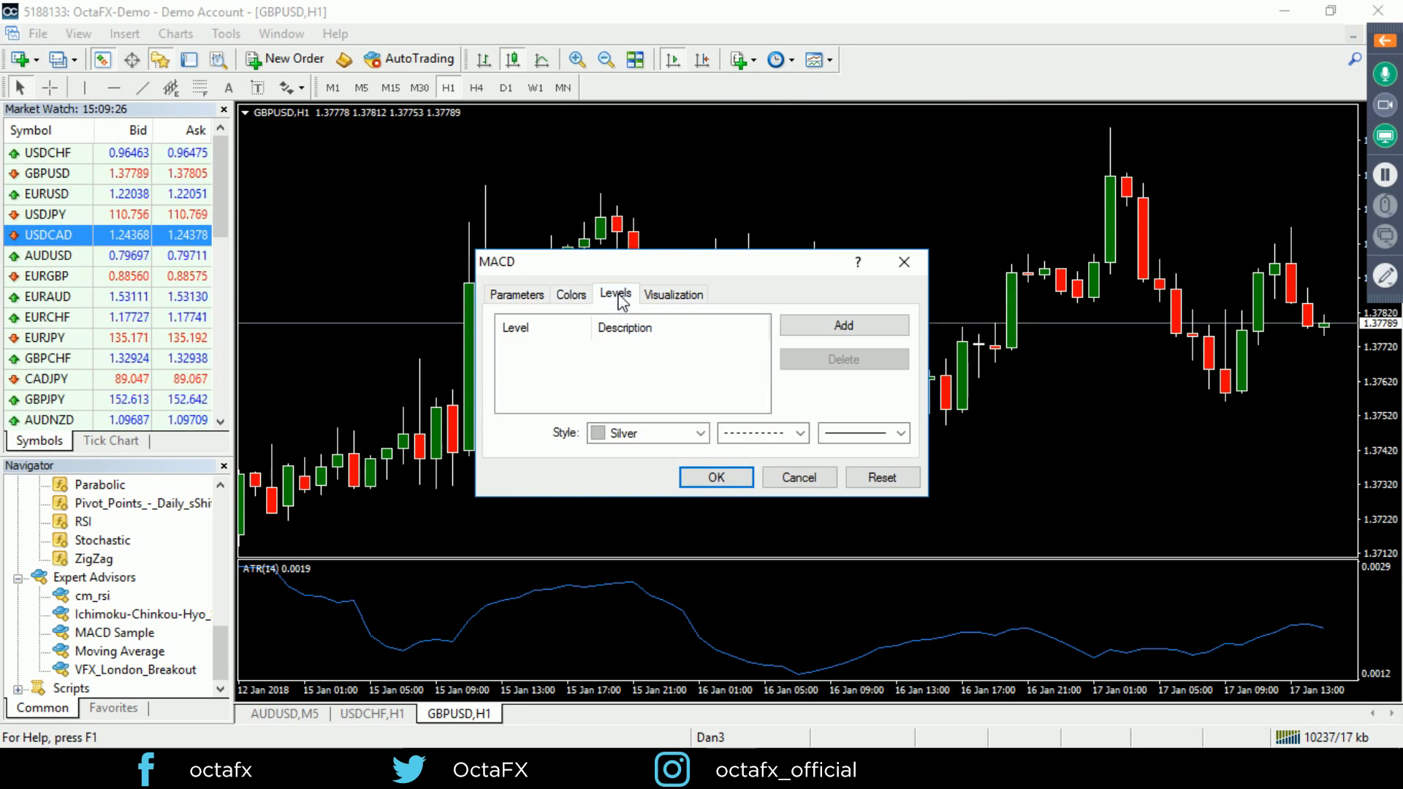
left_click(673, 295)
left_click(516, 293)
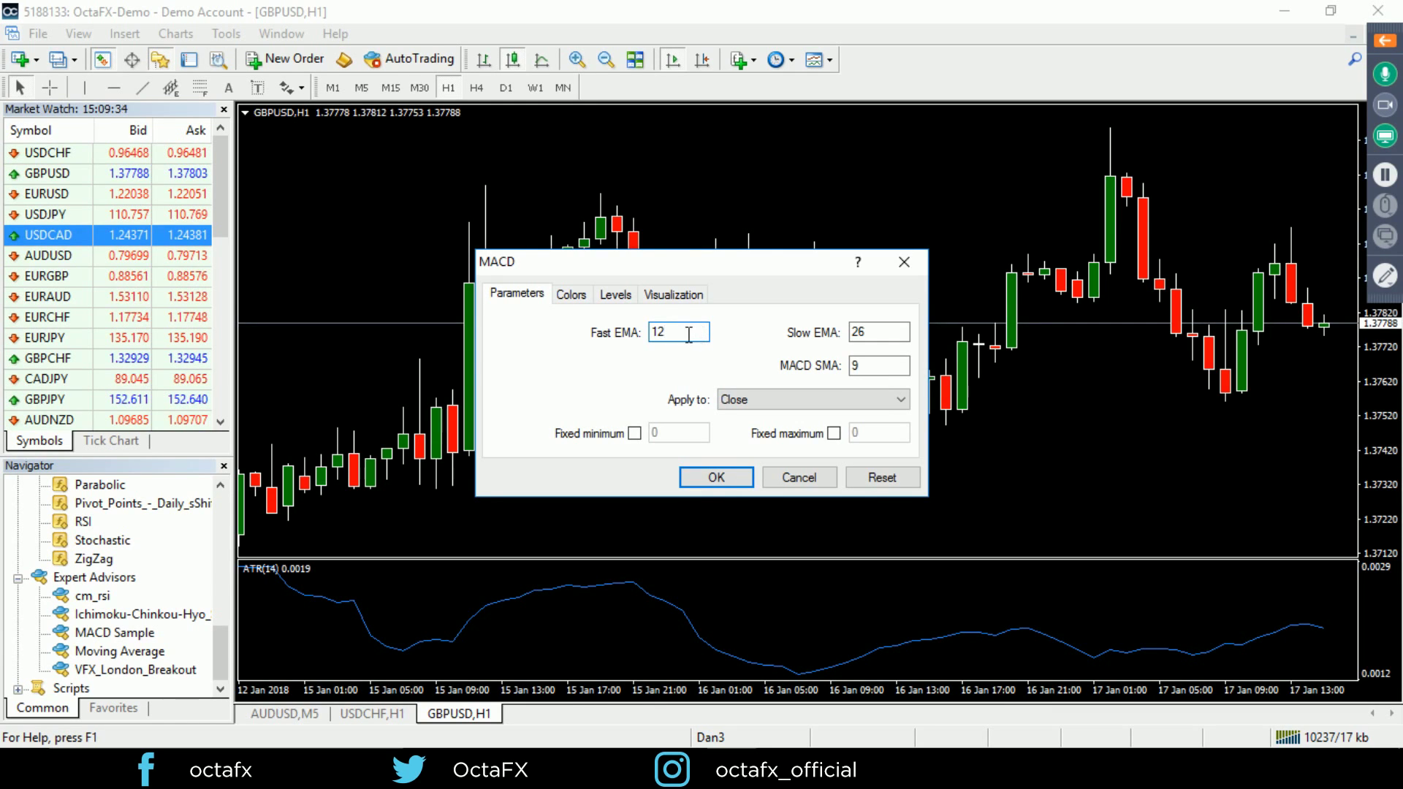
left_click(716, 478)
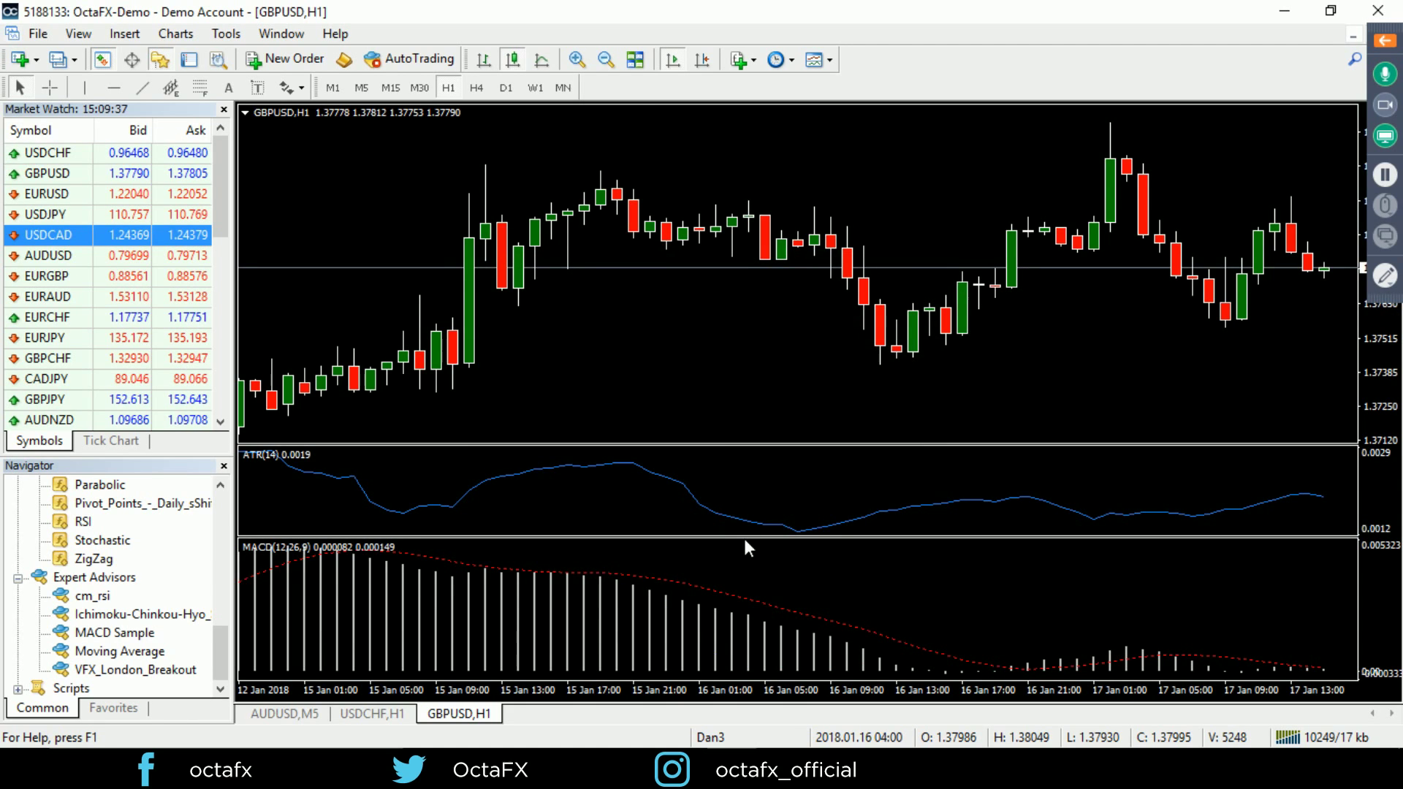
left_click_drag(744, 538, 763, 567)
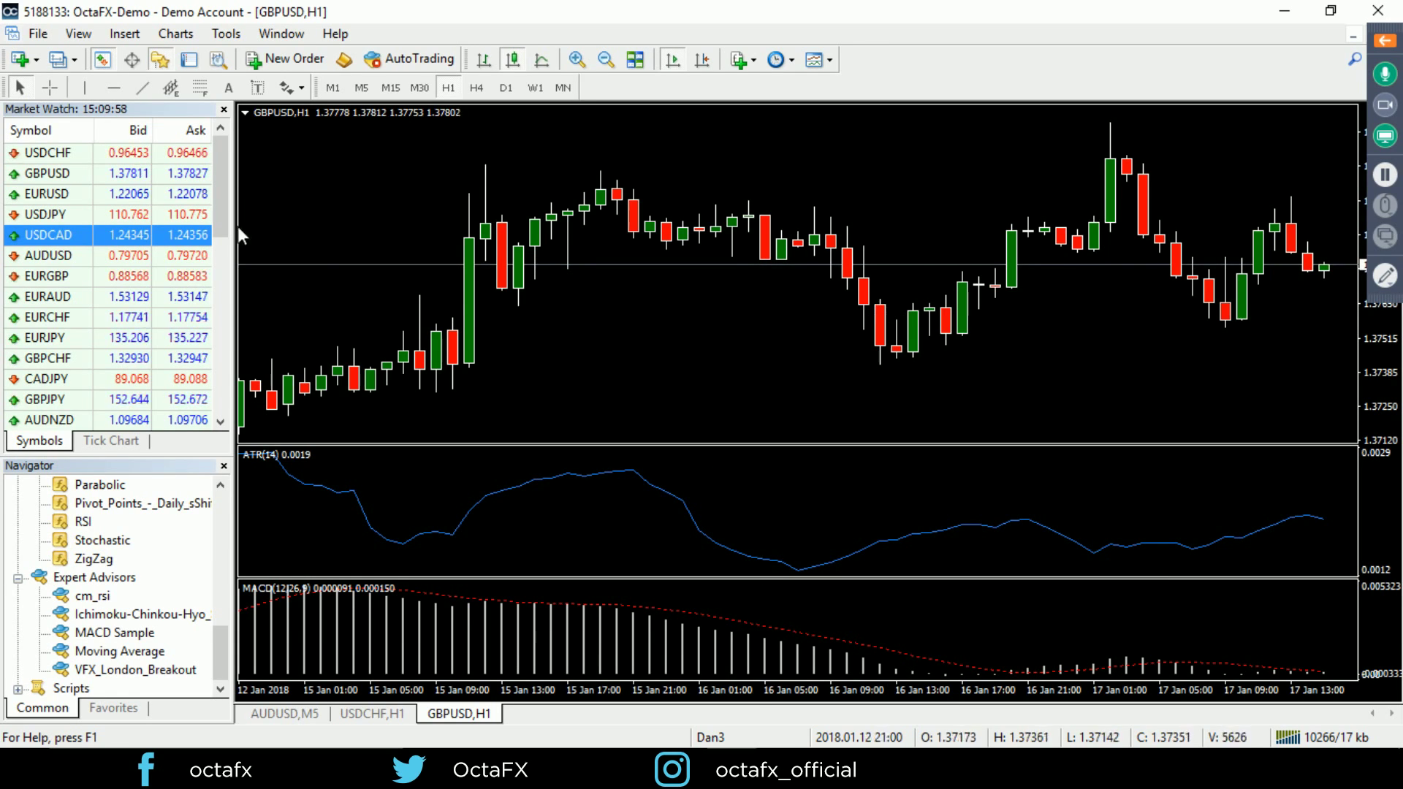
- Open another USDCHF chart and look through all open charts, ending on the new one
left_click(20, 64)
left_click(46, 86)
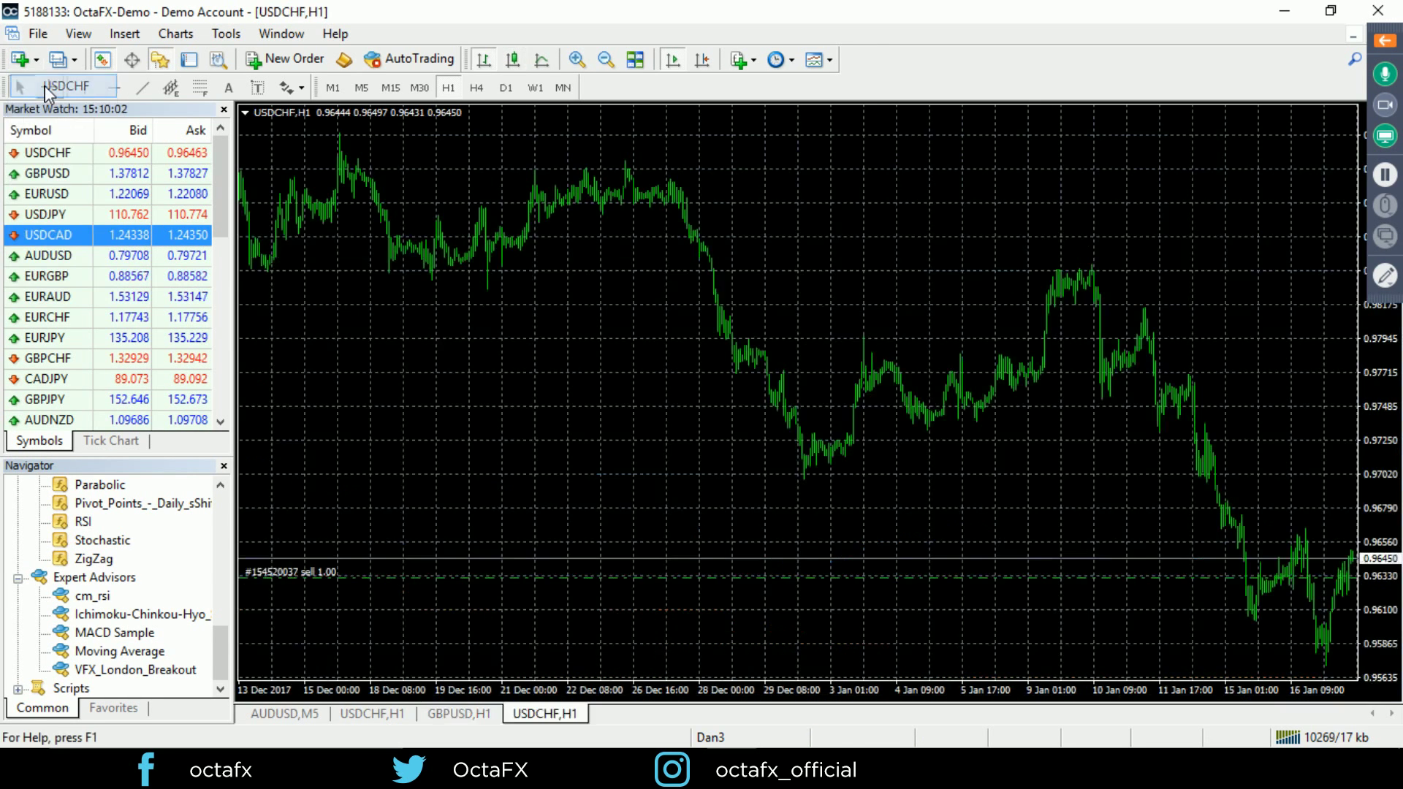
left_click(284, 713)
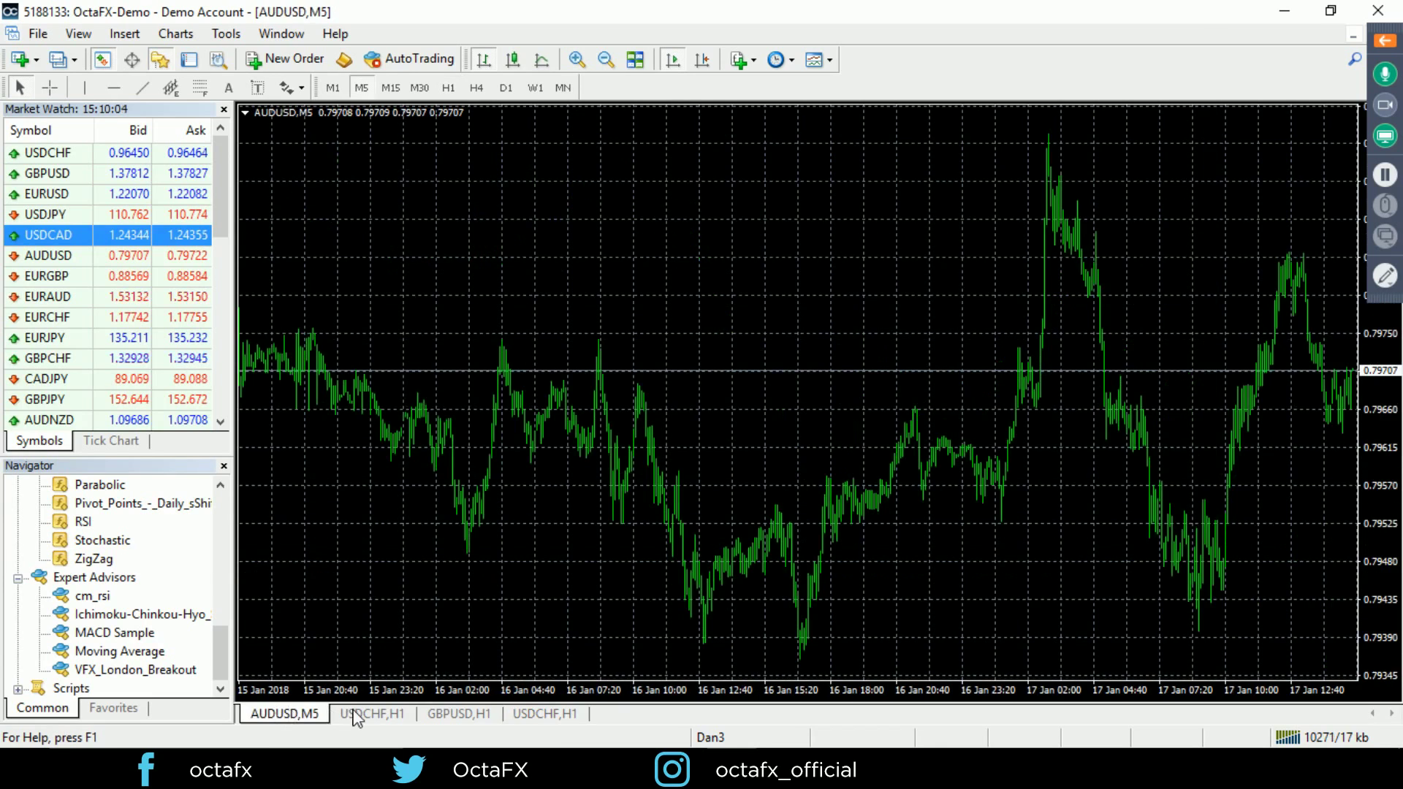
left_click(372, 713)
left_click(486, 716)
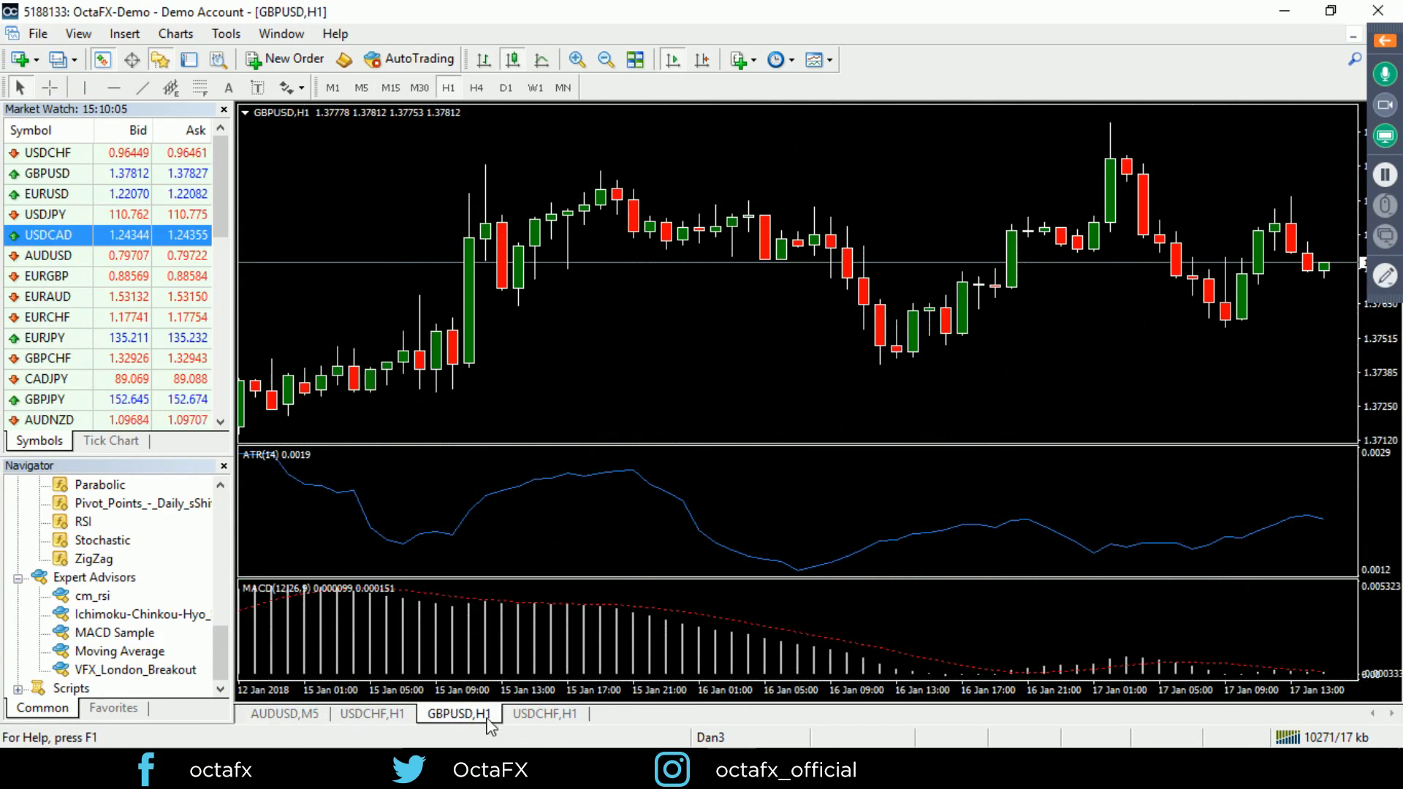
left_click(549, 716)
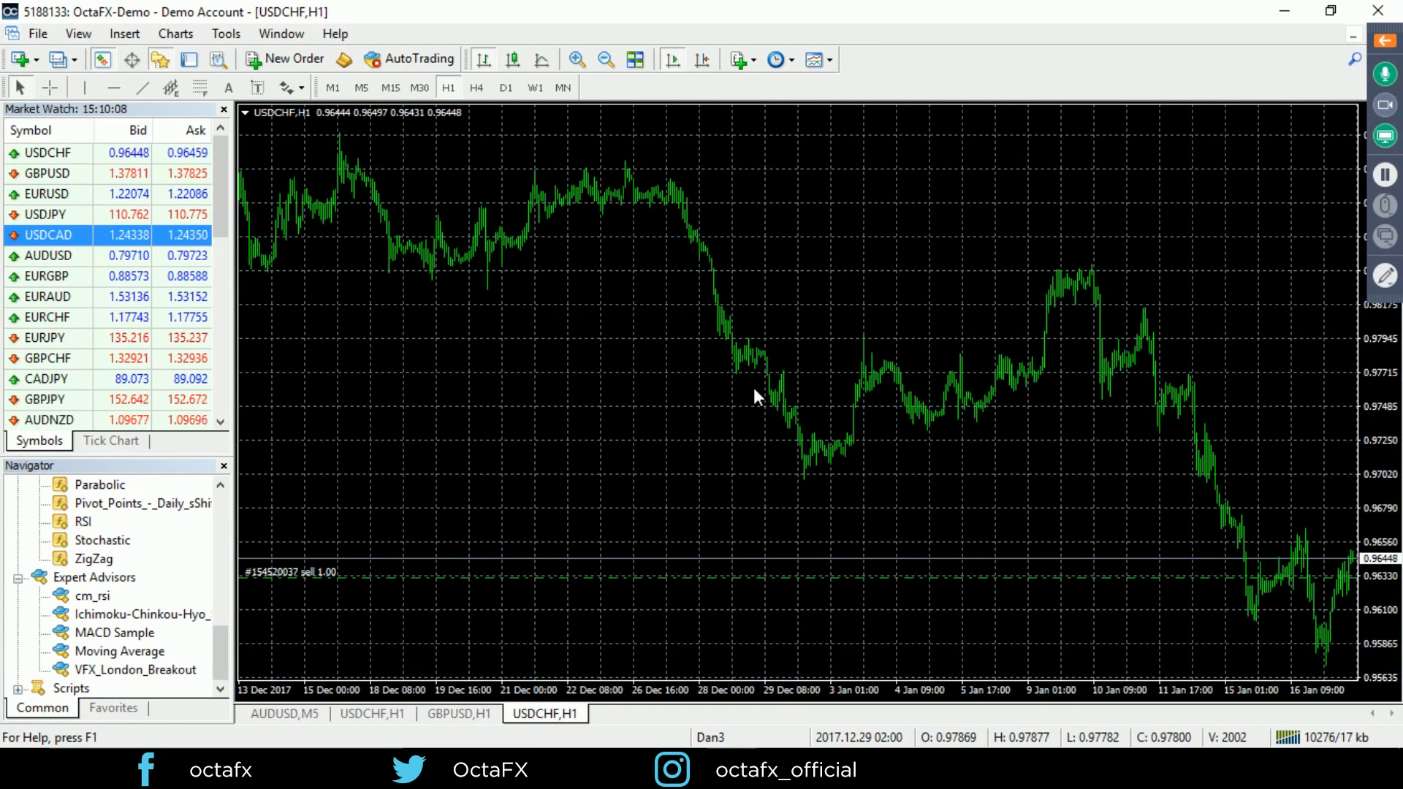
- Tile all open chart windows and activate the USDCHF and GBPUSD charts in turn
left_click(633, 60)
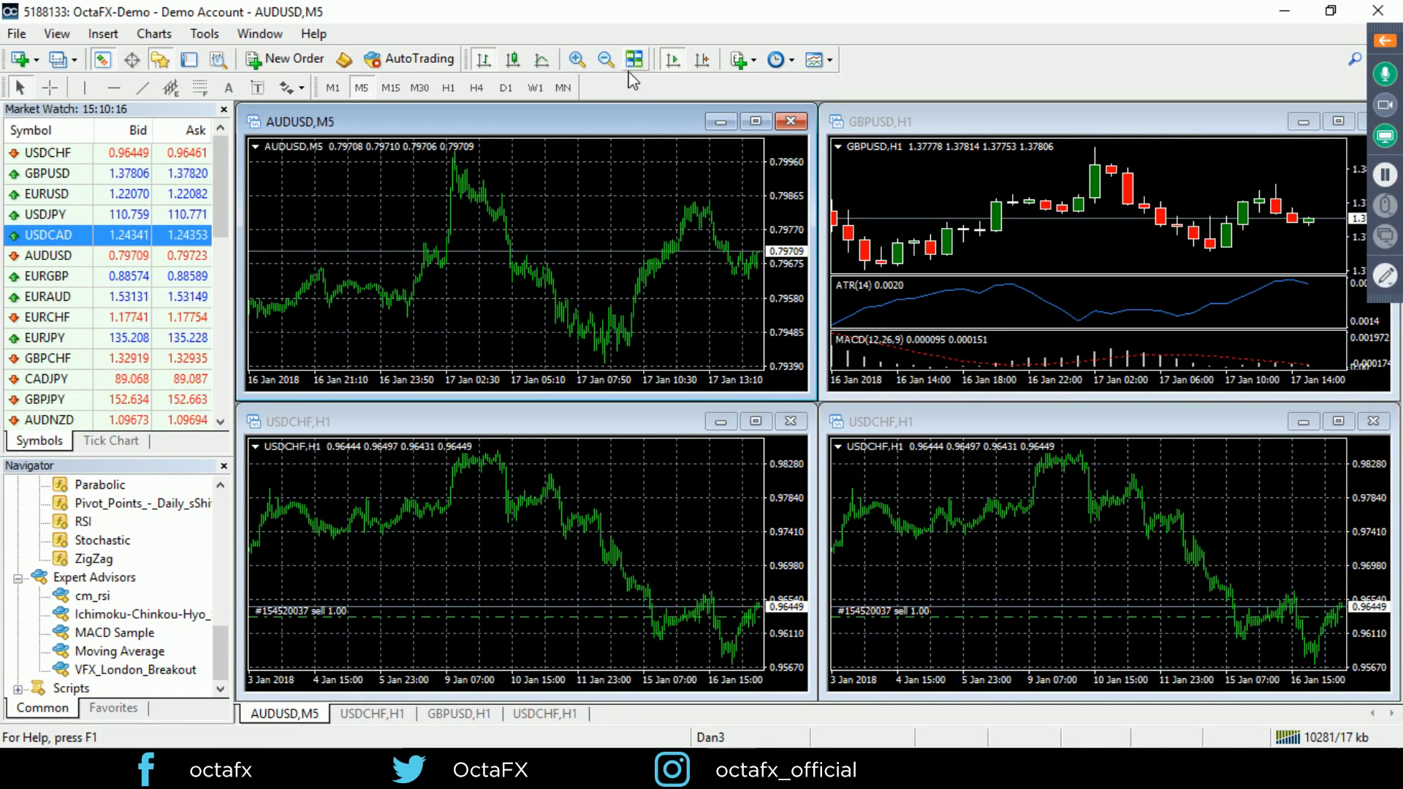
left_click(371, 714)
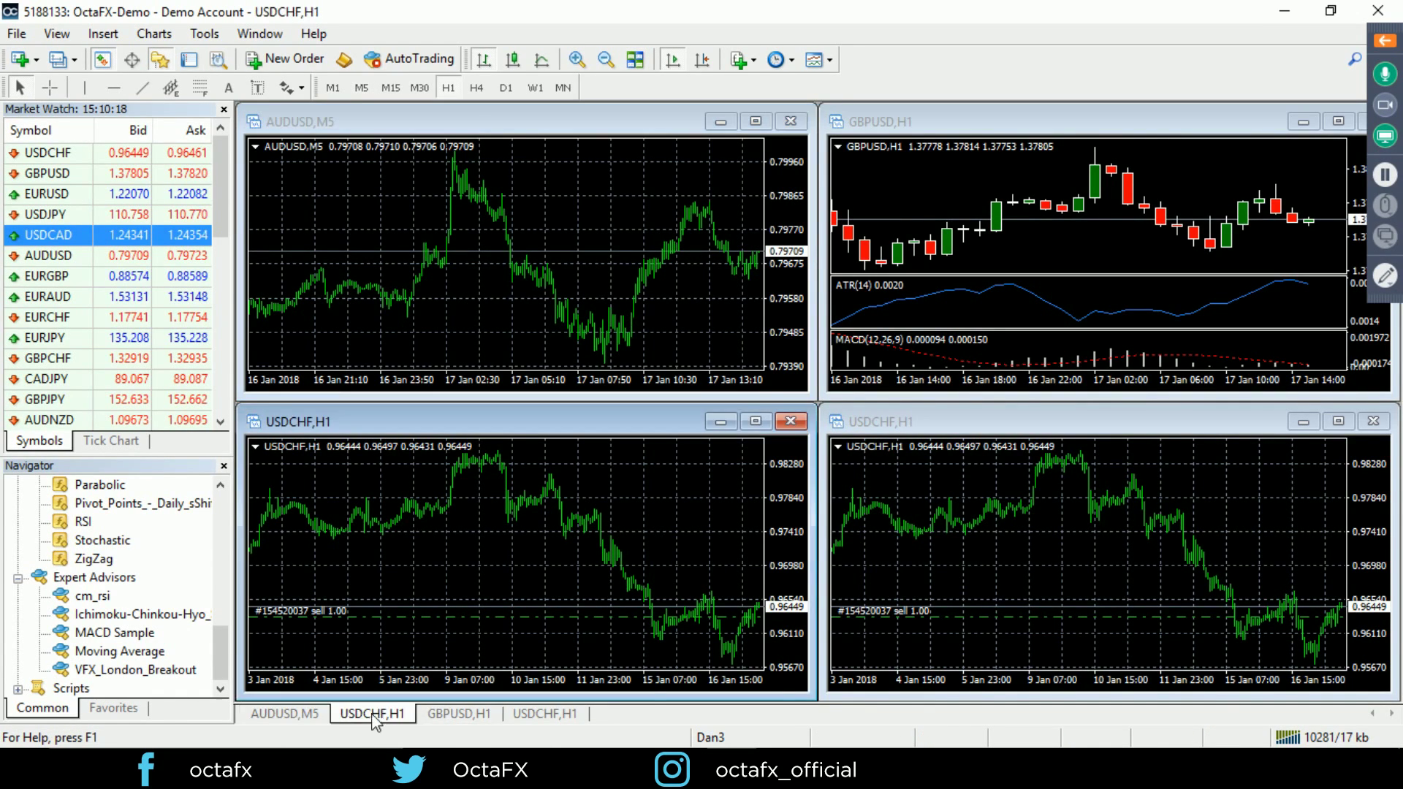
left_click(459, 714)
left_click(541, 716)
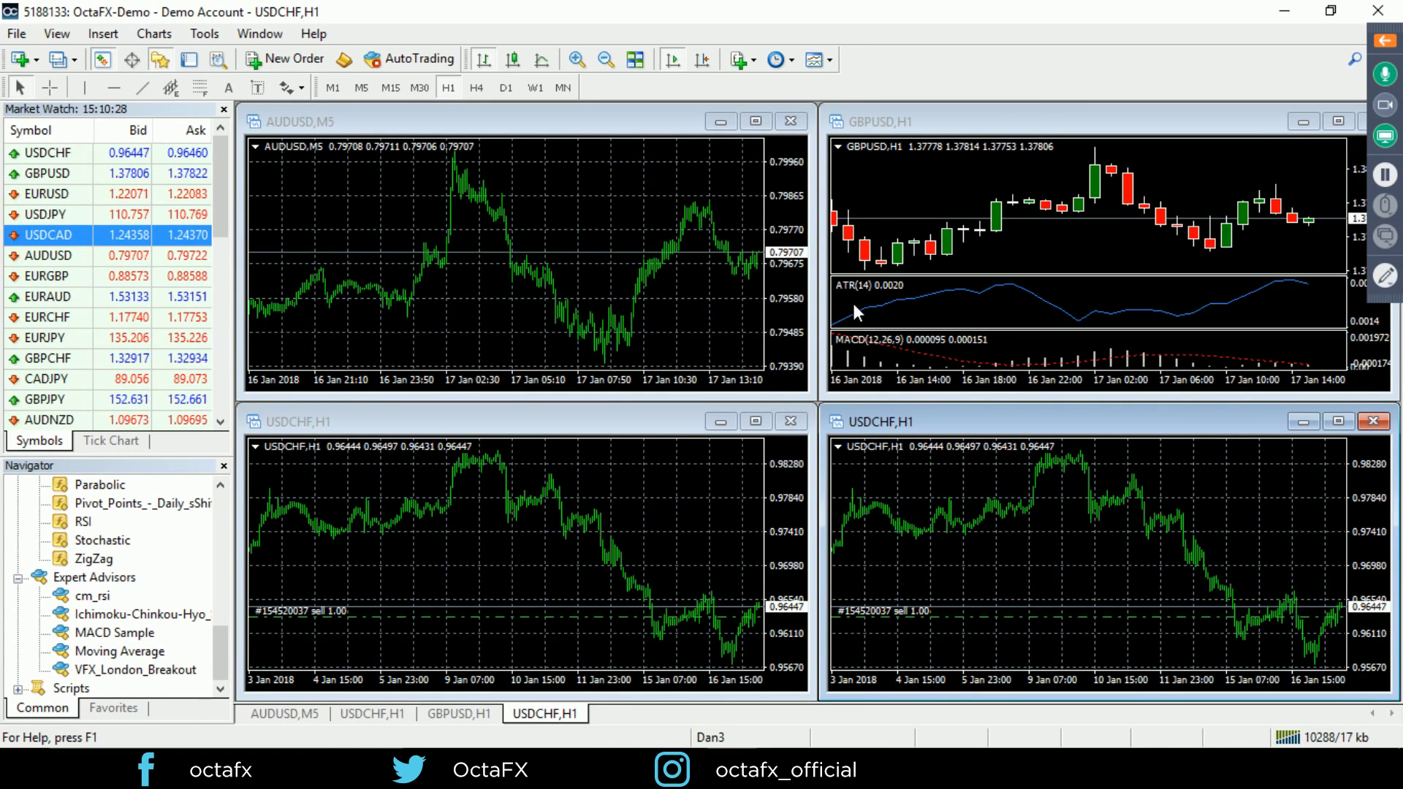
- Maximize the chart windows from the AUDUSD chart and, on the GBPUSD chart, enlarge the price area by shrinking the ATR pane
left_click(756, 122)
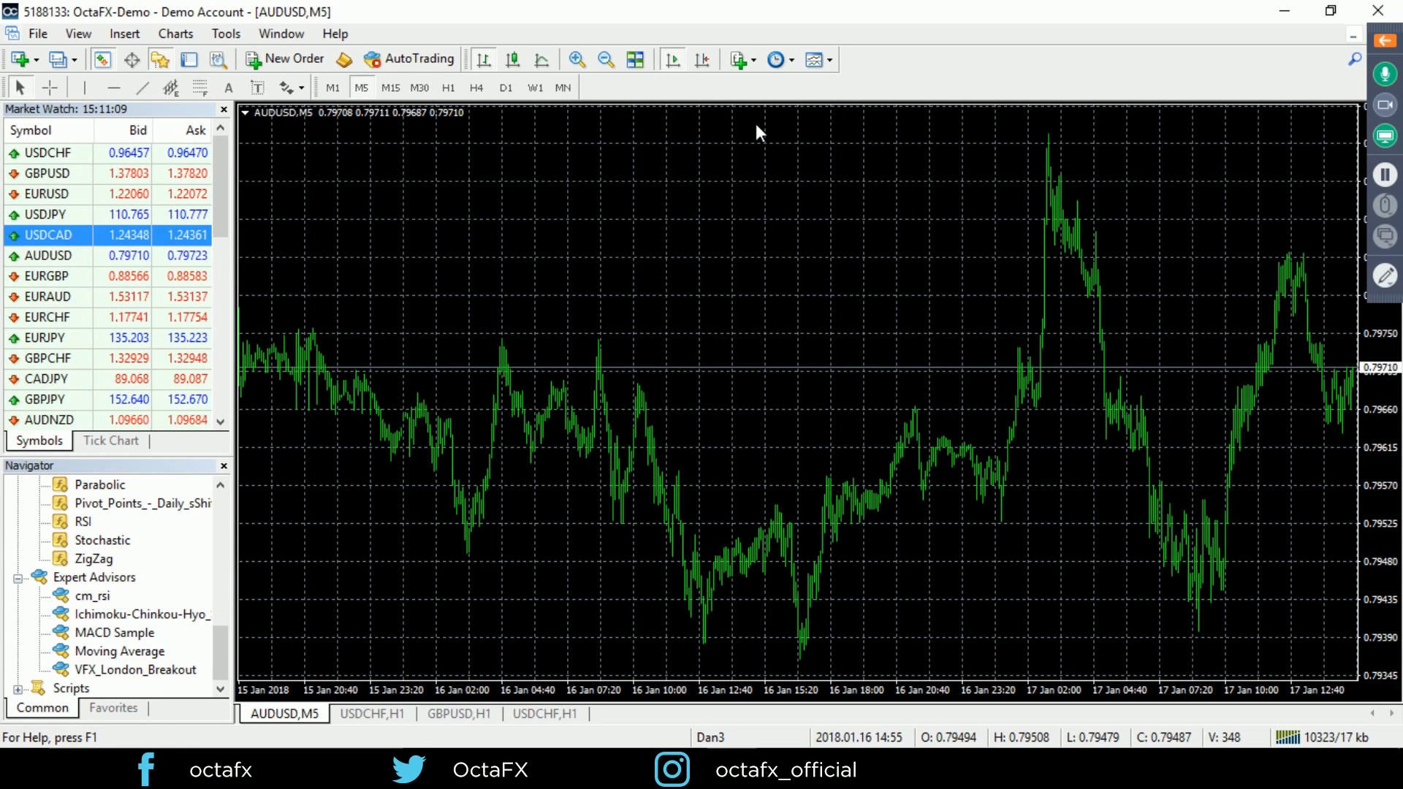
left_click(373, 714)
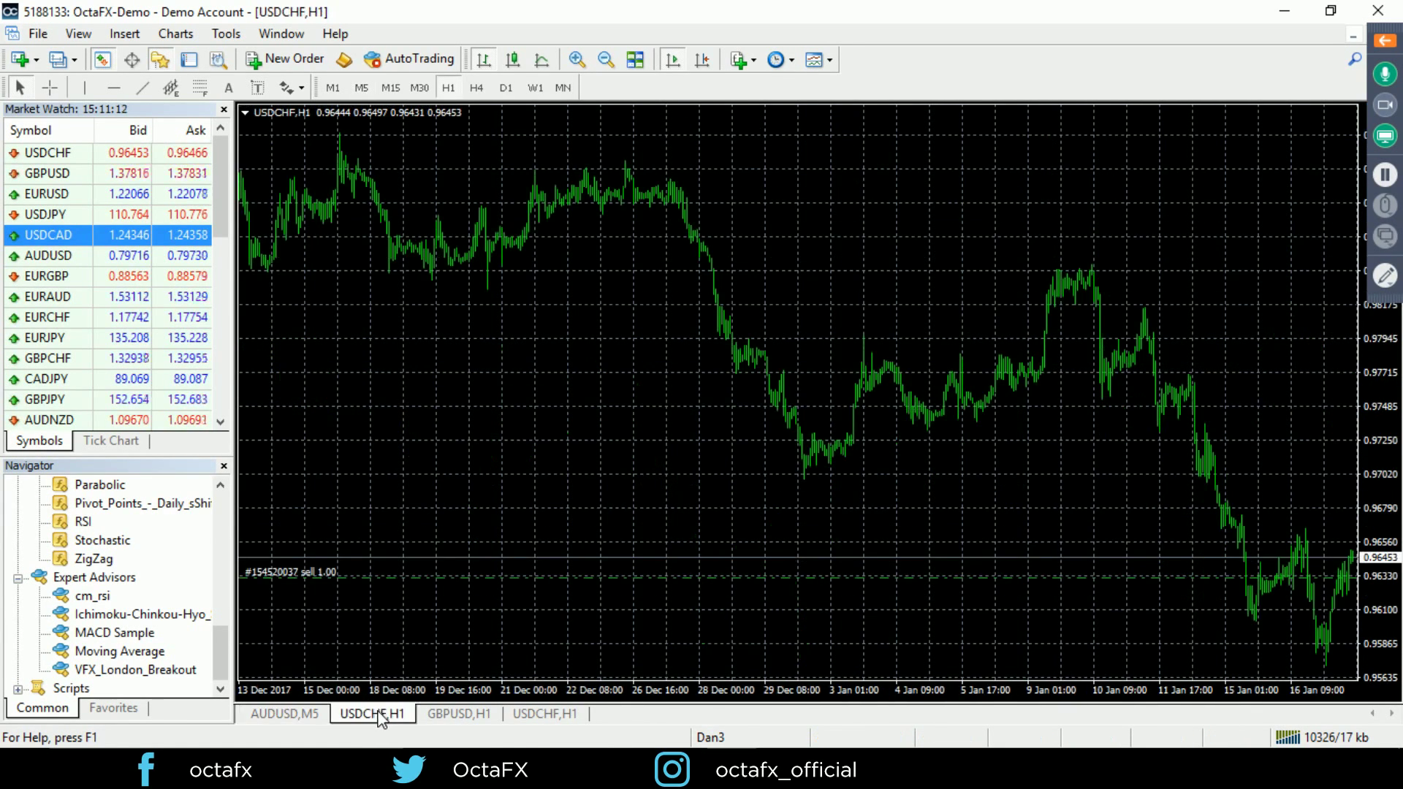
left_click(449, 714)
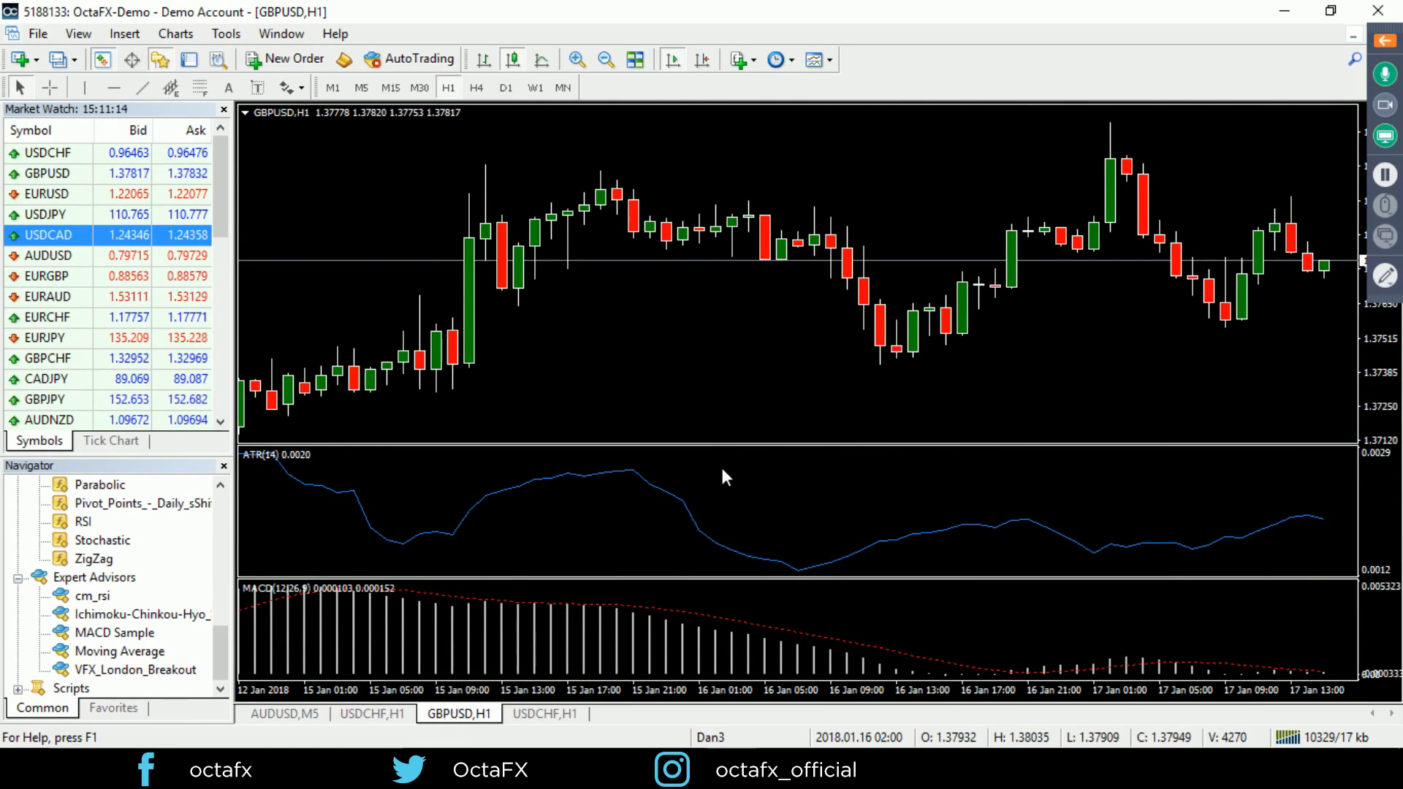
left_click_drag(728, 444, 726, 486)
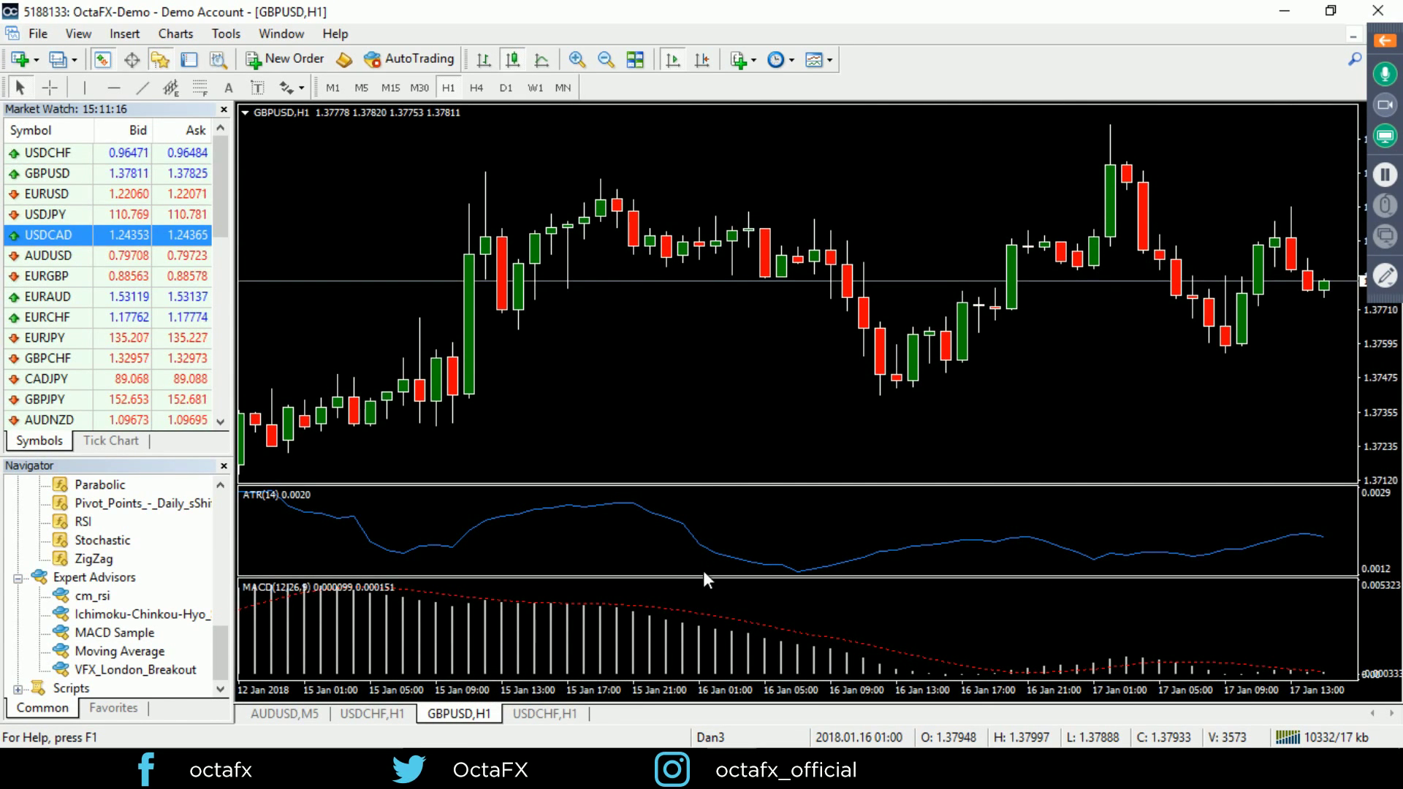
- Enlarge the ATR pane slightly at the MACD pane's expense and save the GBPUSD chart setup as a template named candles2
left_click_drag(700, 577, 695, 592)
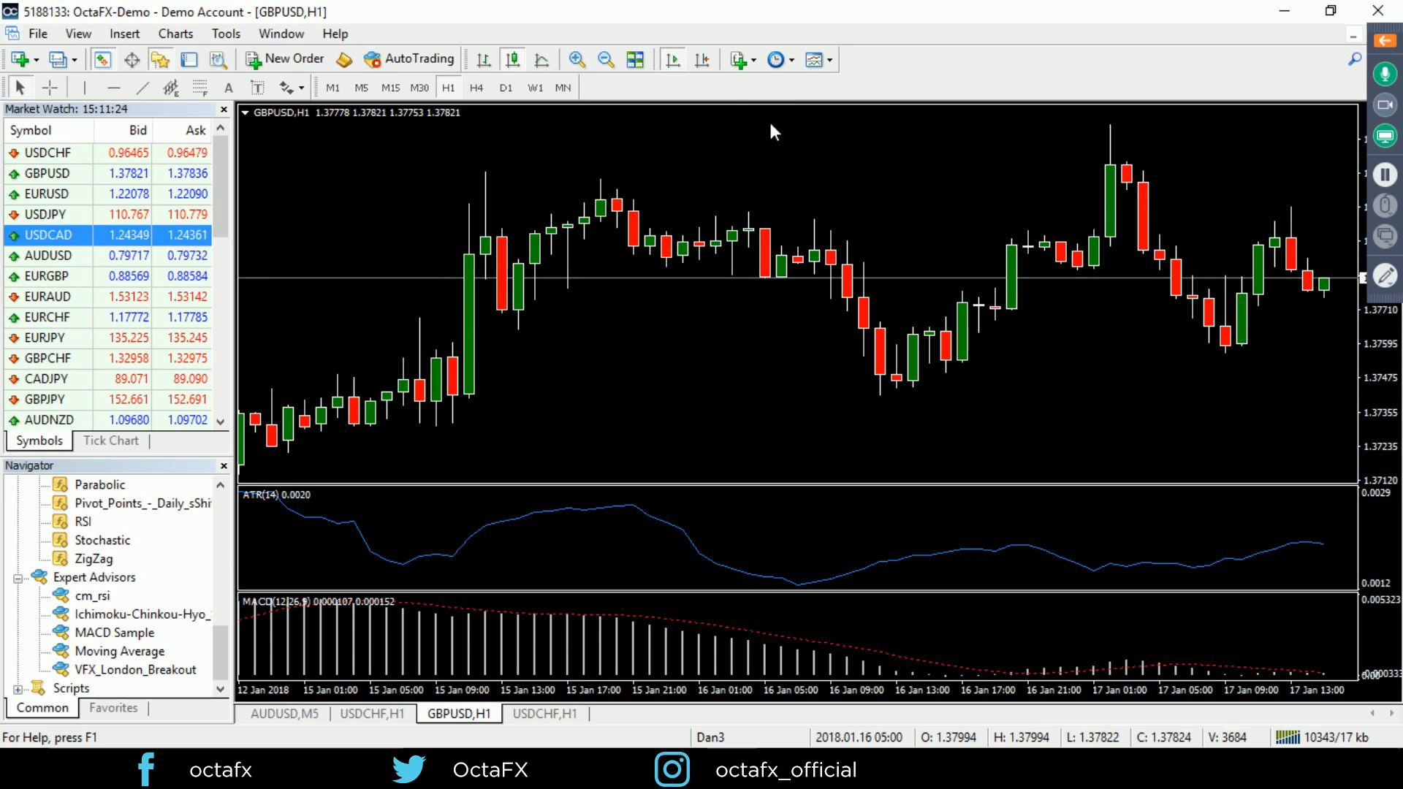
left_click(831, 61)
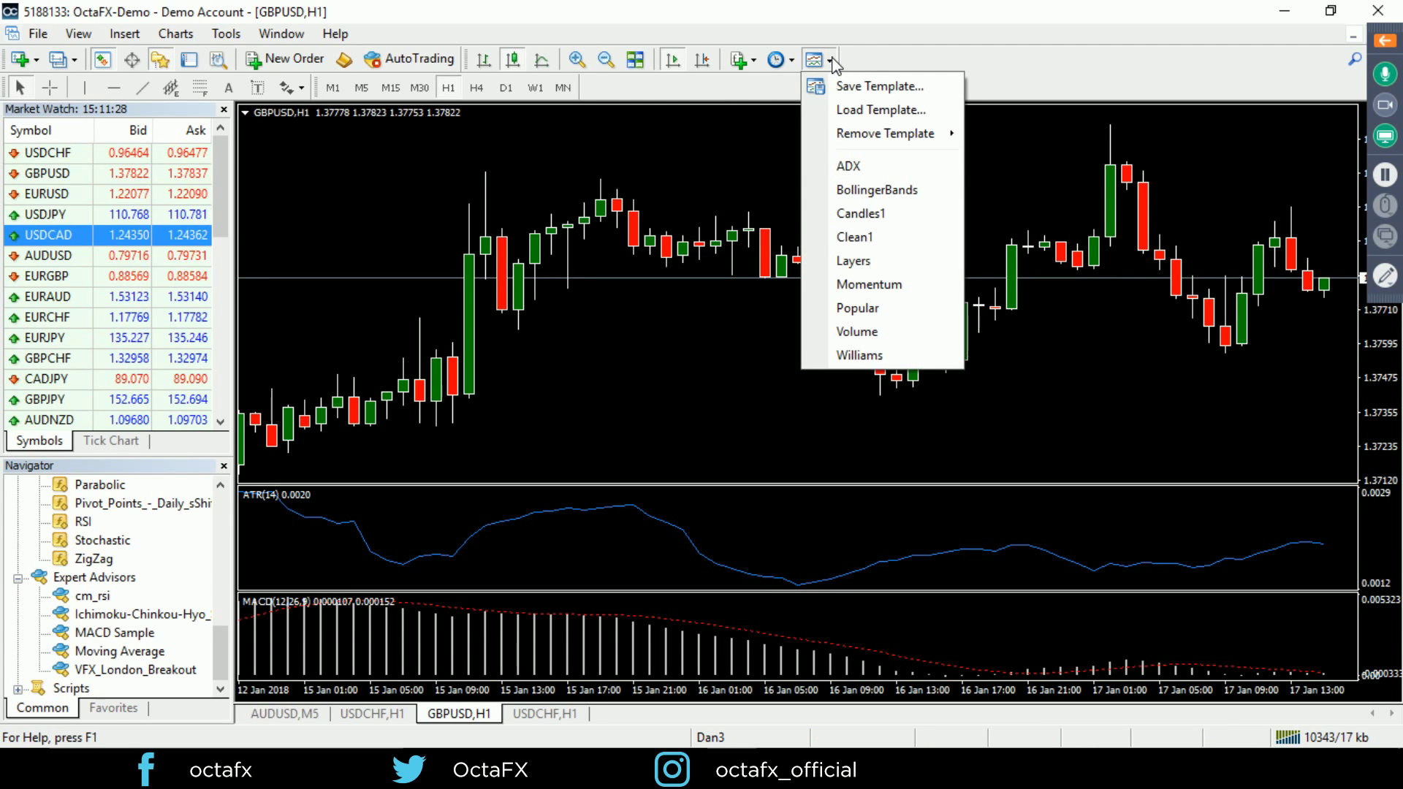
left_click(861, 88)
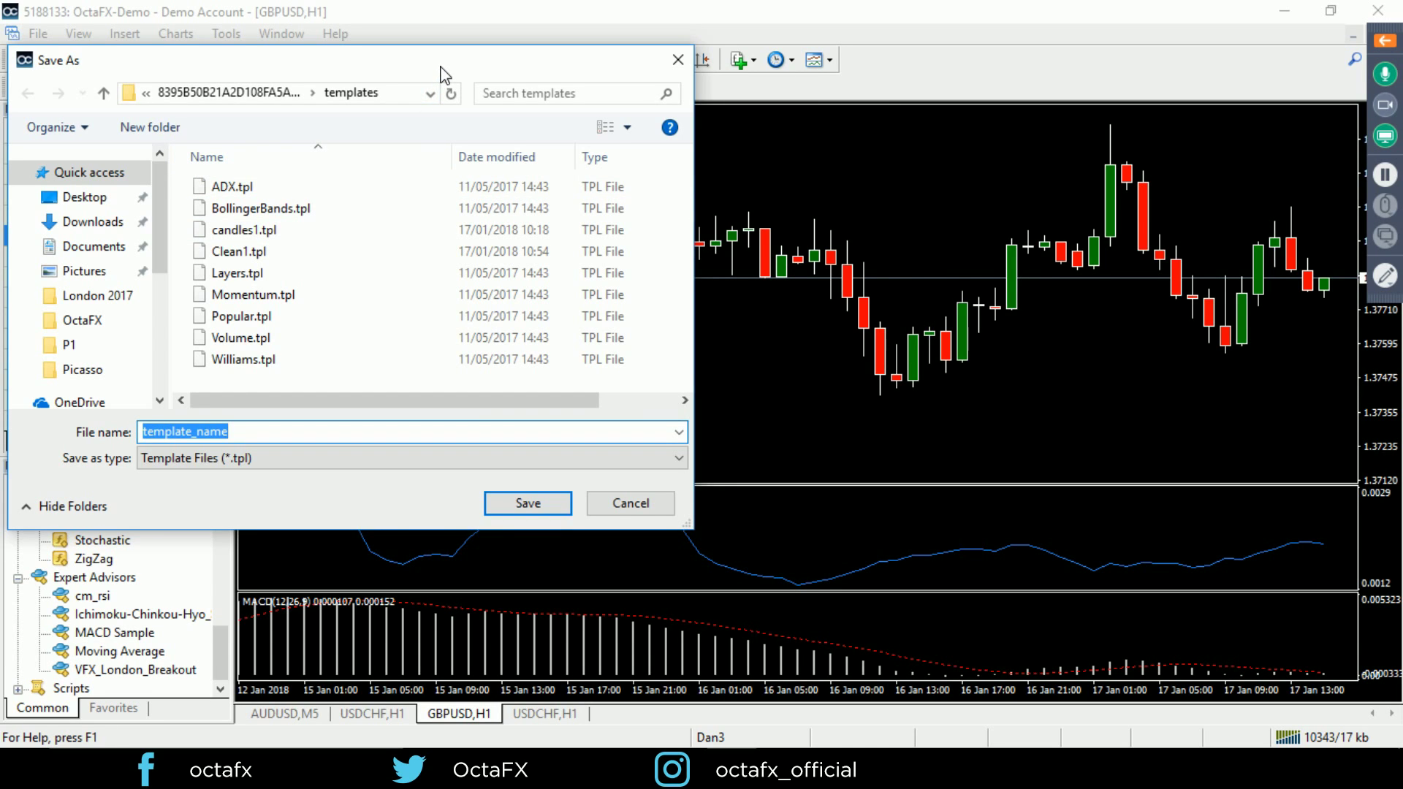
type("cande")
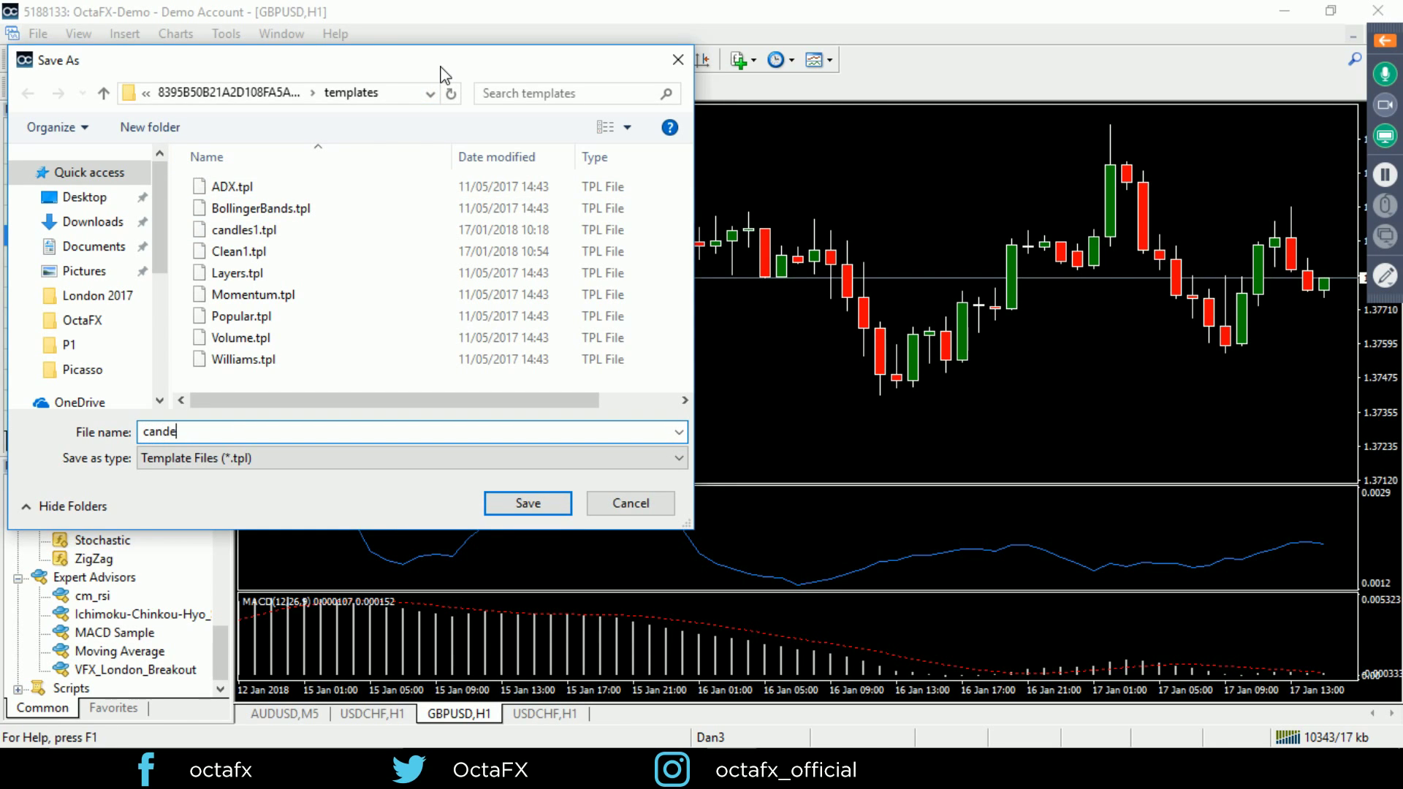
key("BackSpace")
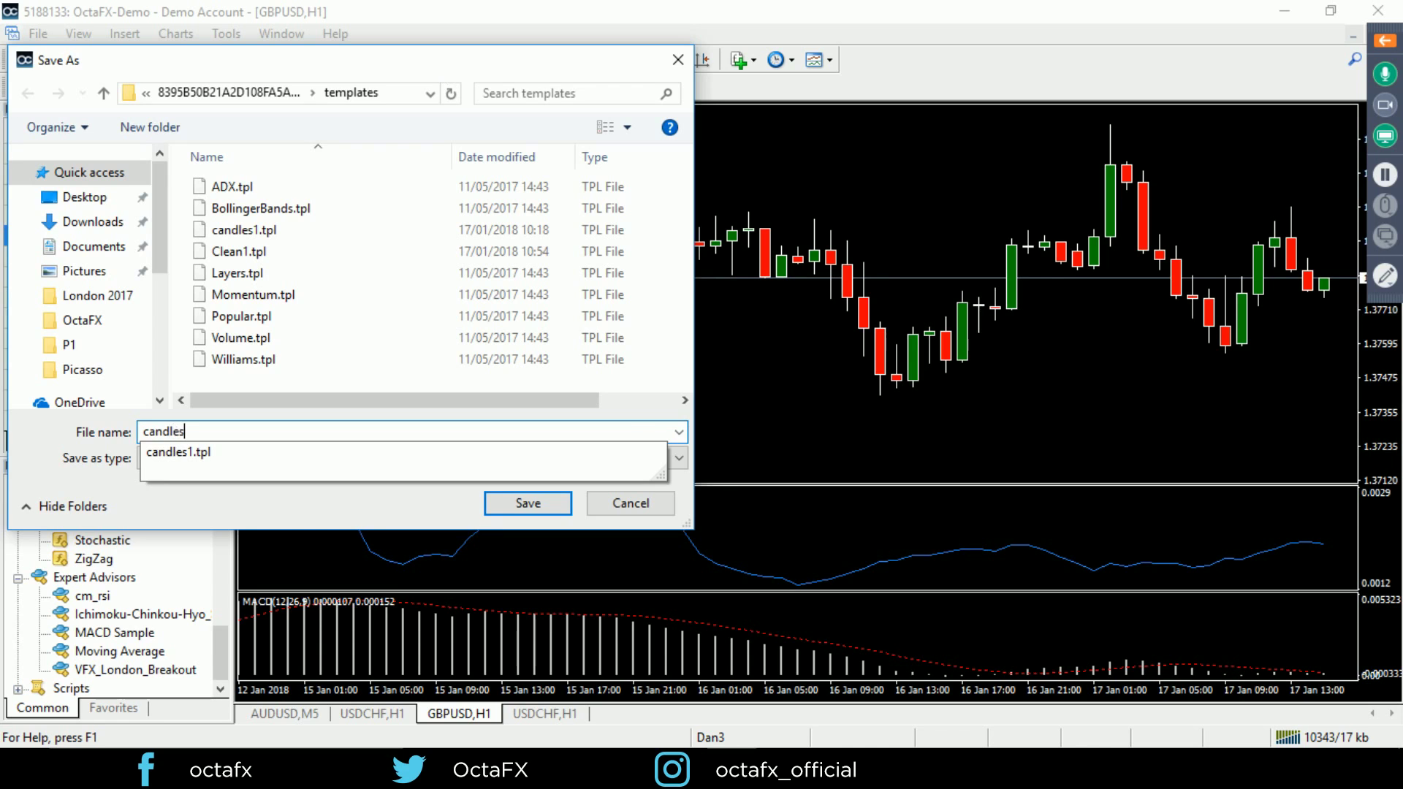
type("les2")
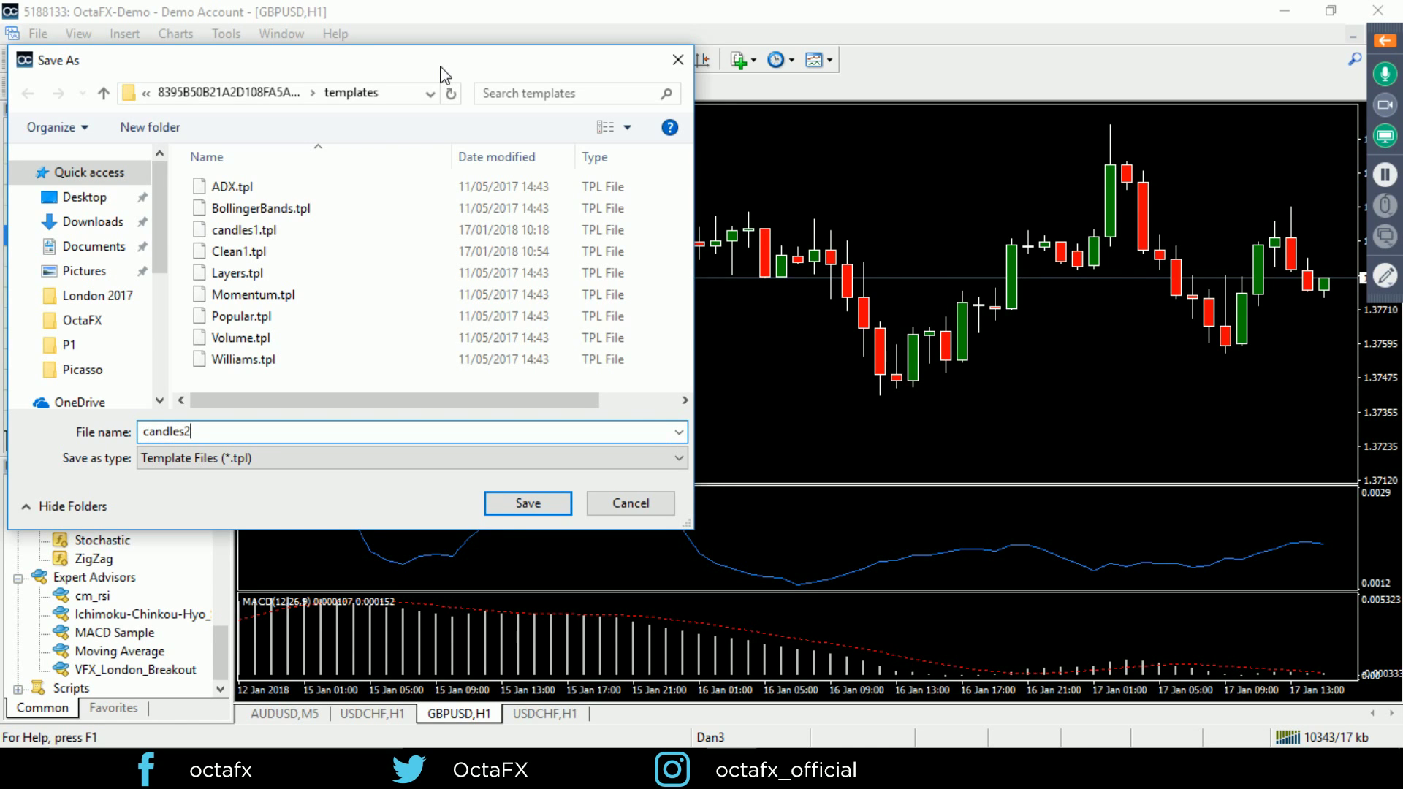
key("Return")
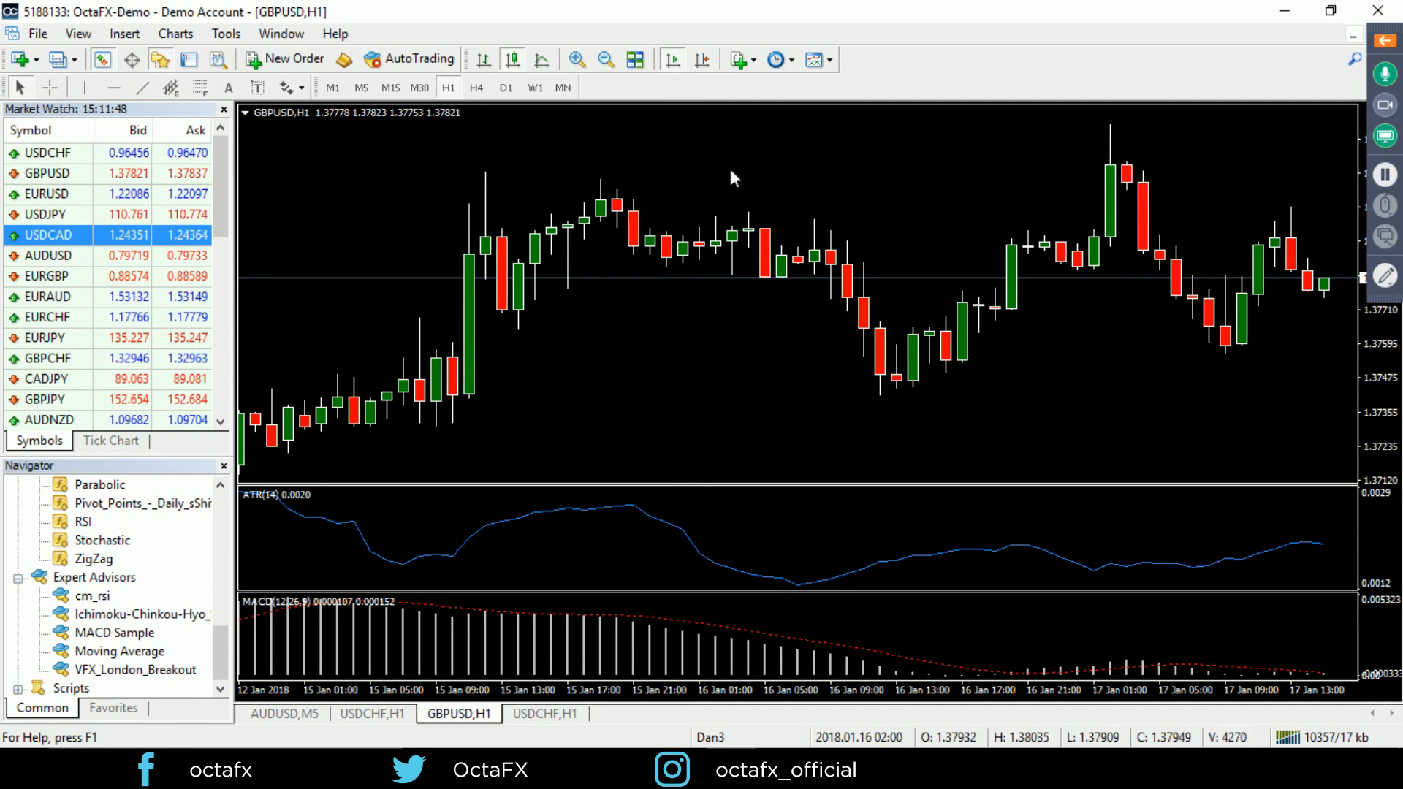
- Load the Clean1.tpl template onto the GBPUSD H1 chart
left_click(833, 64)
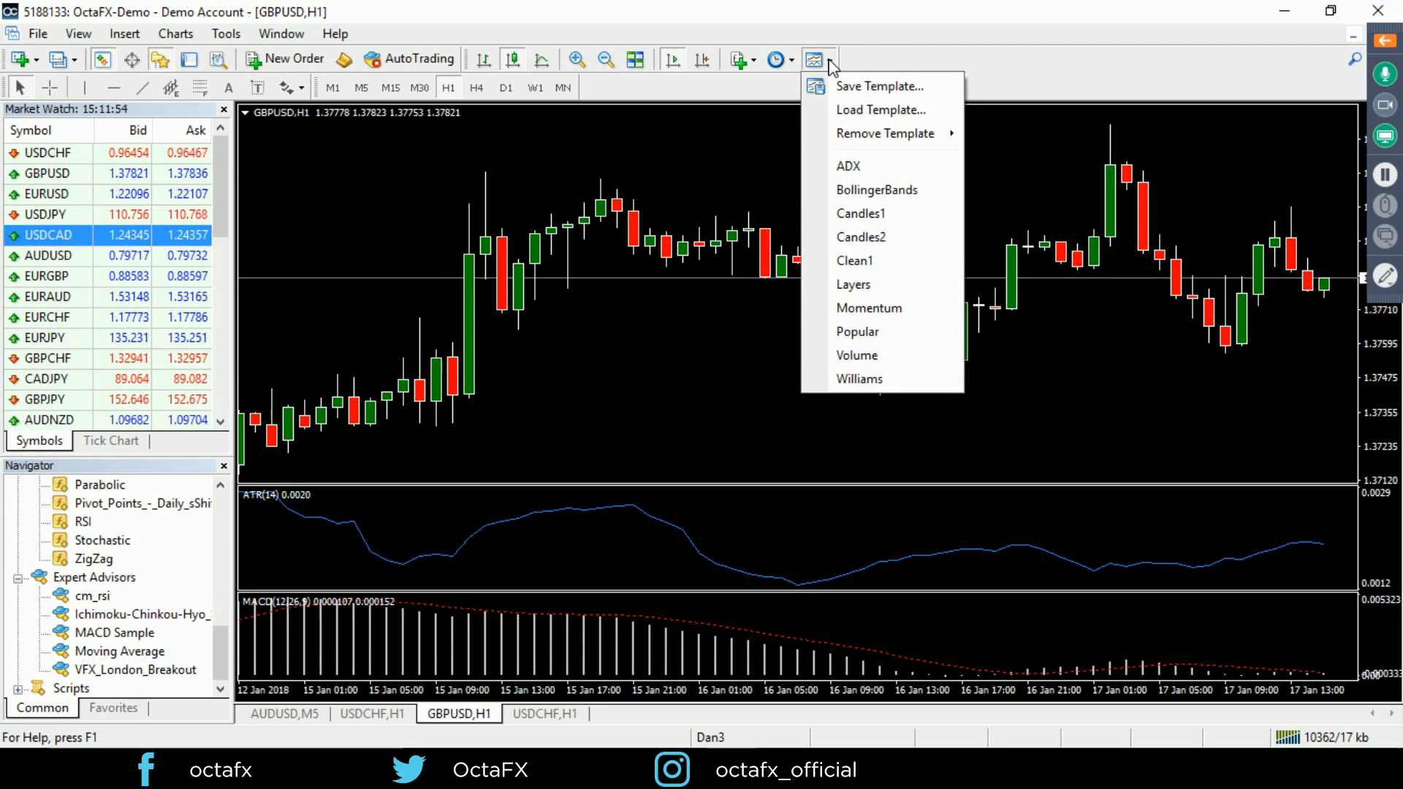
left_click(852, 111)
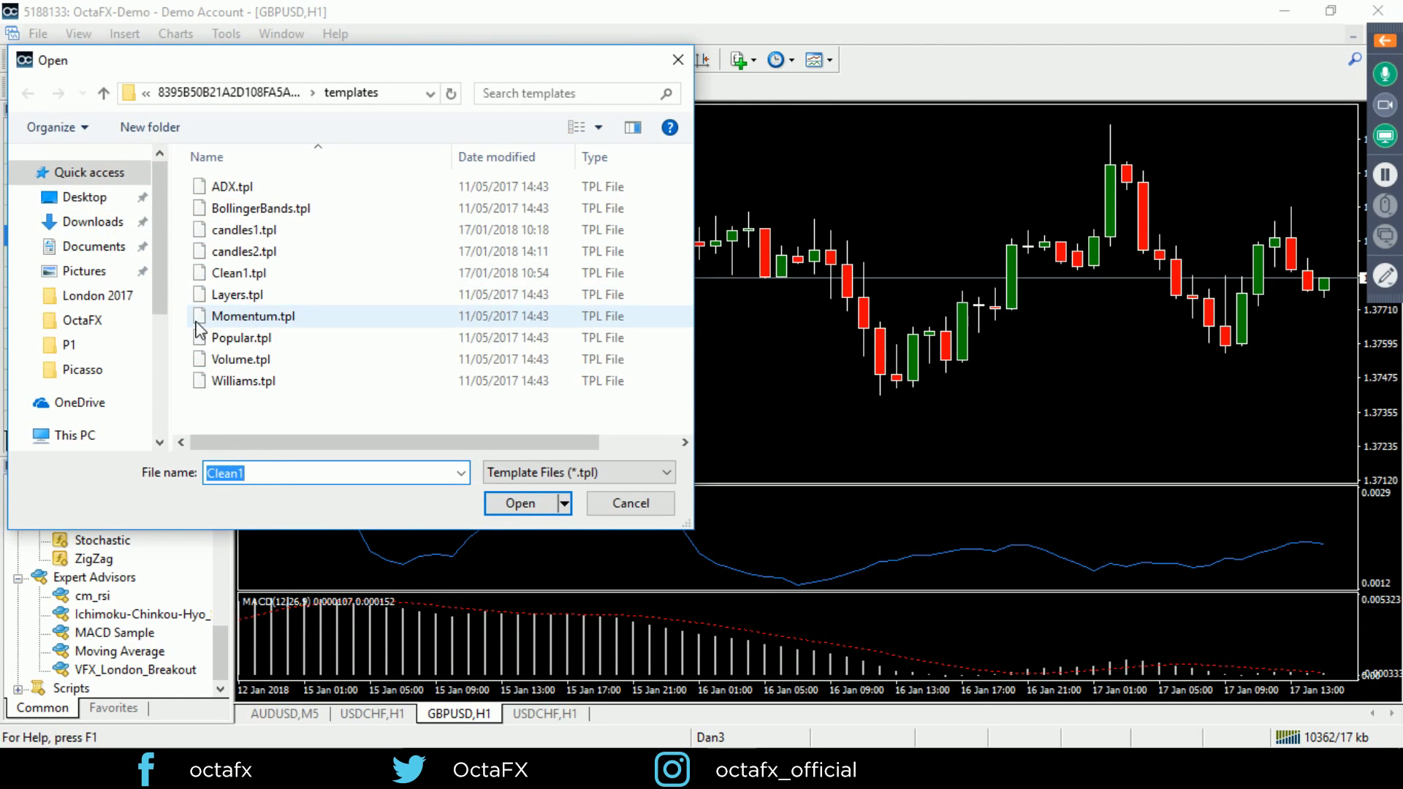
left_click(251, 275)
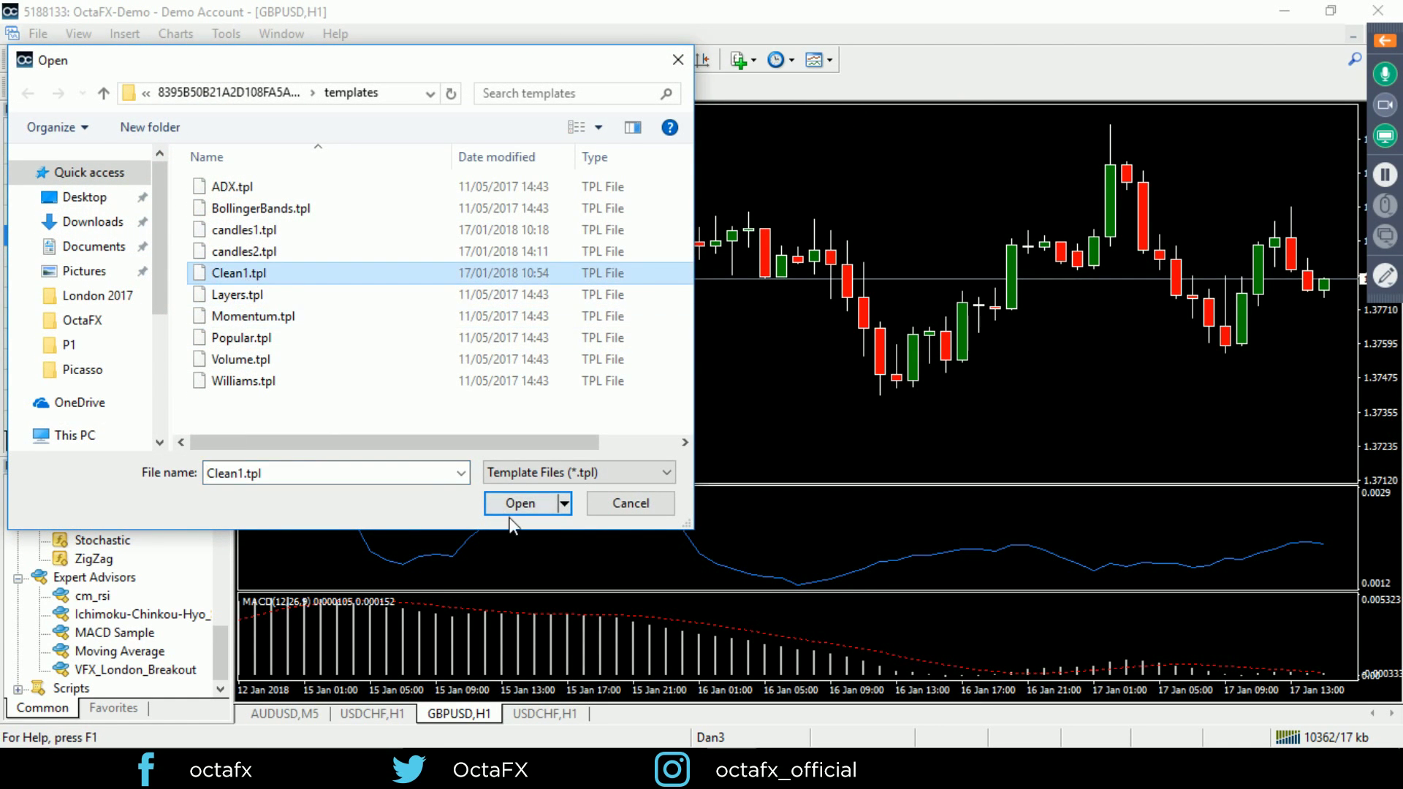
left_click(519, 503)
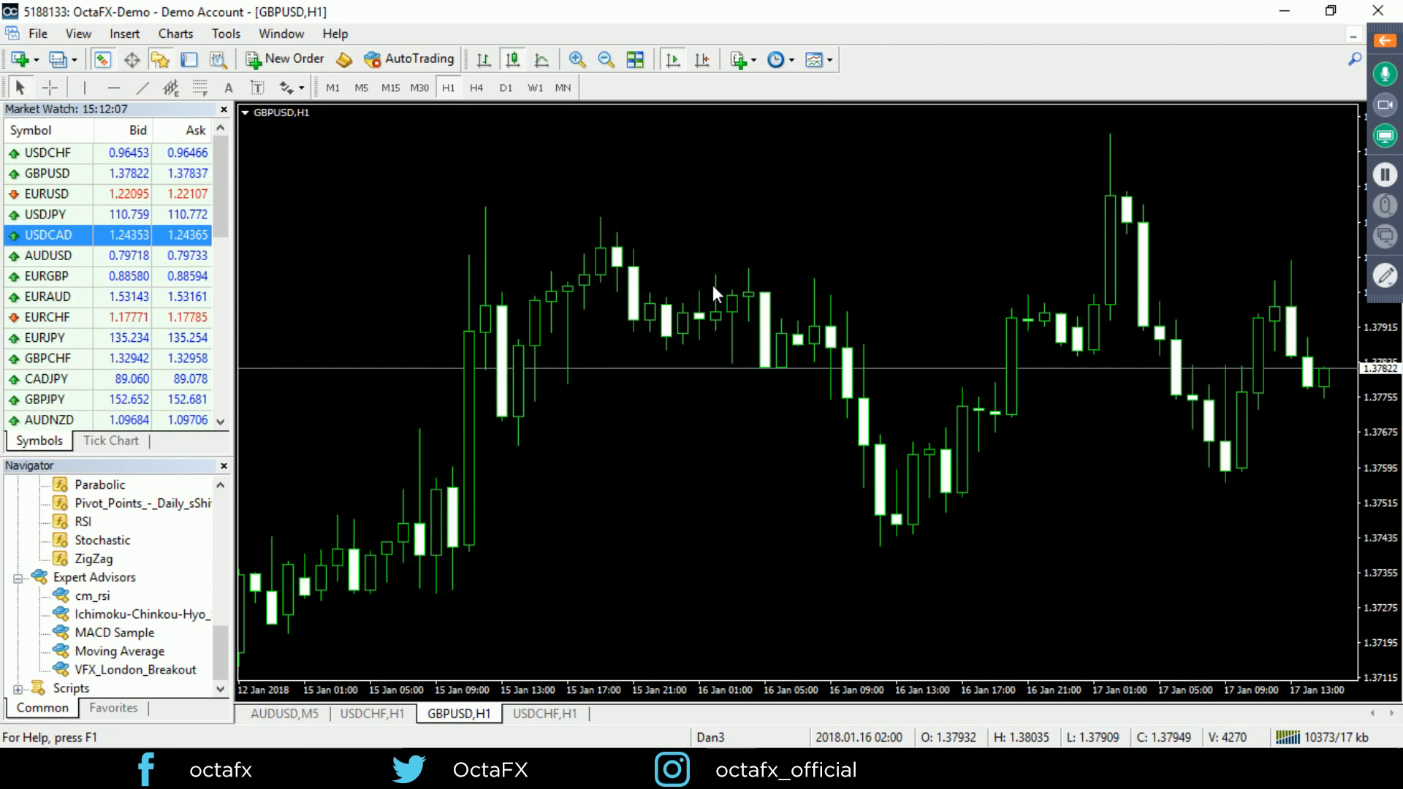
- Open a new USDCHF chart and load the candles2.tpl template onto it
left_click(19, 60)
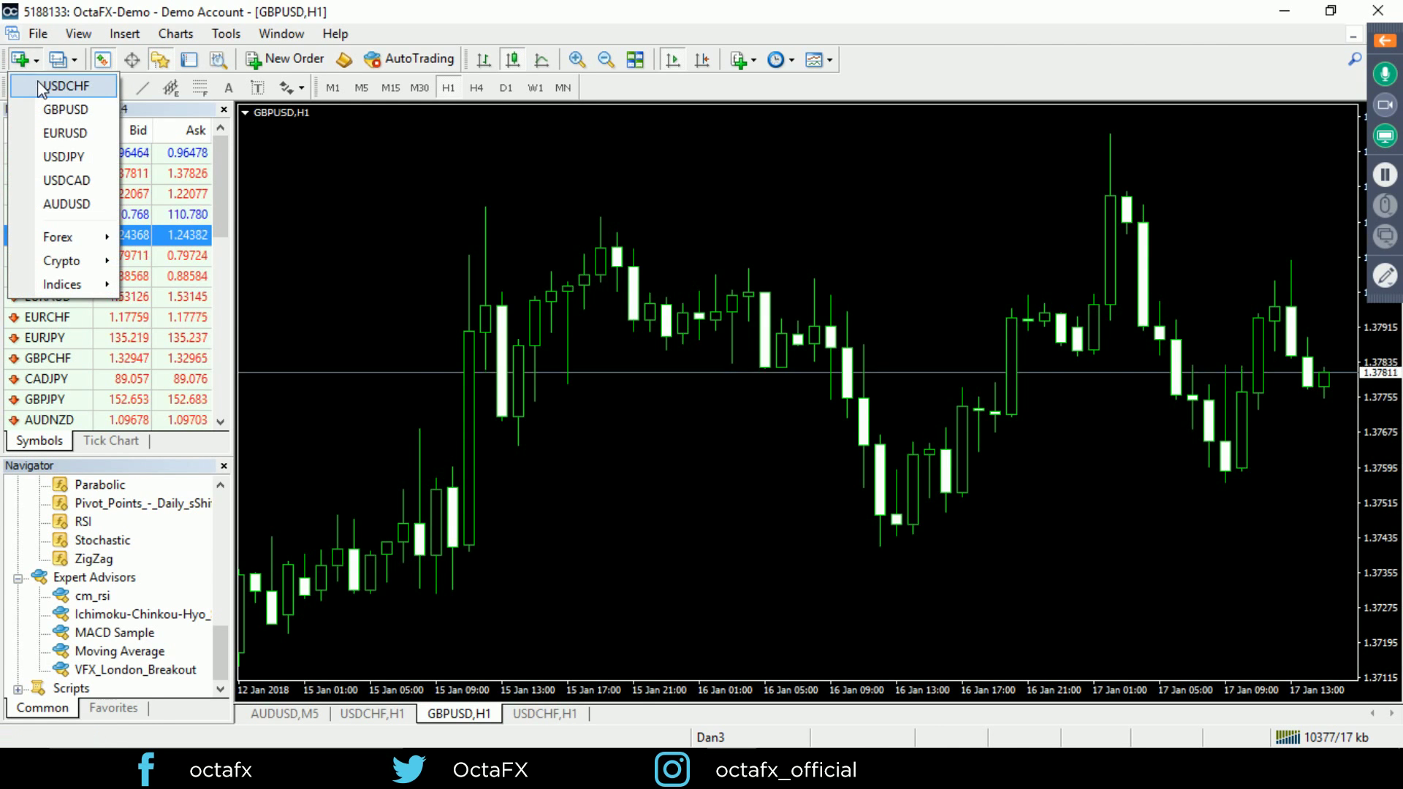
left_click(66, 85)
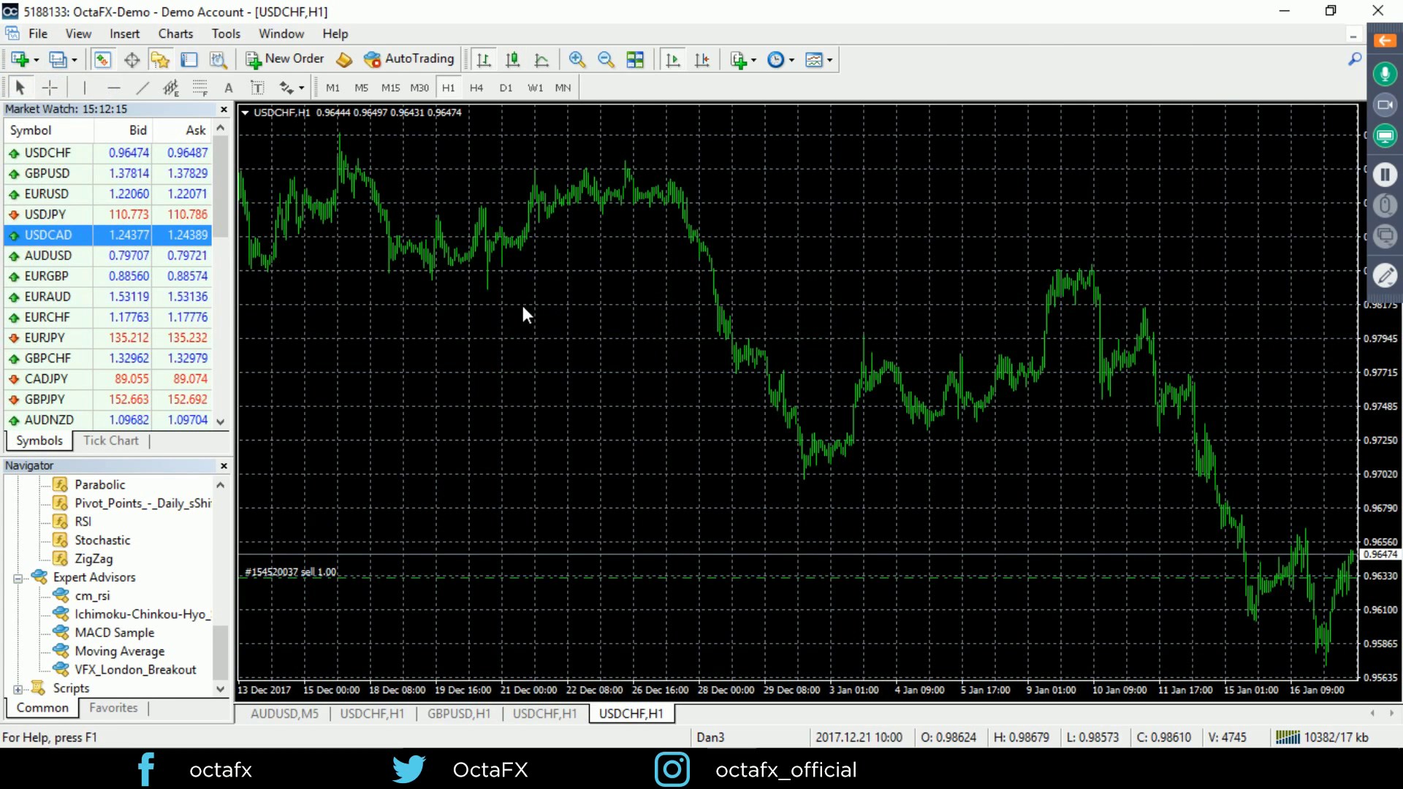
left_click(830, 62)
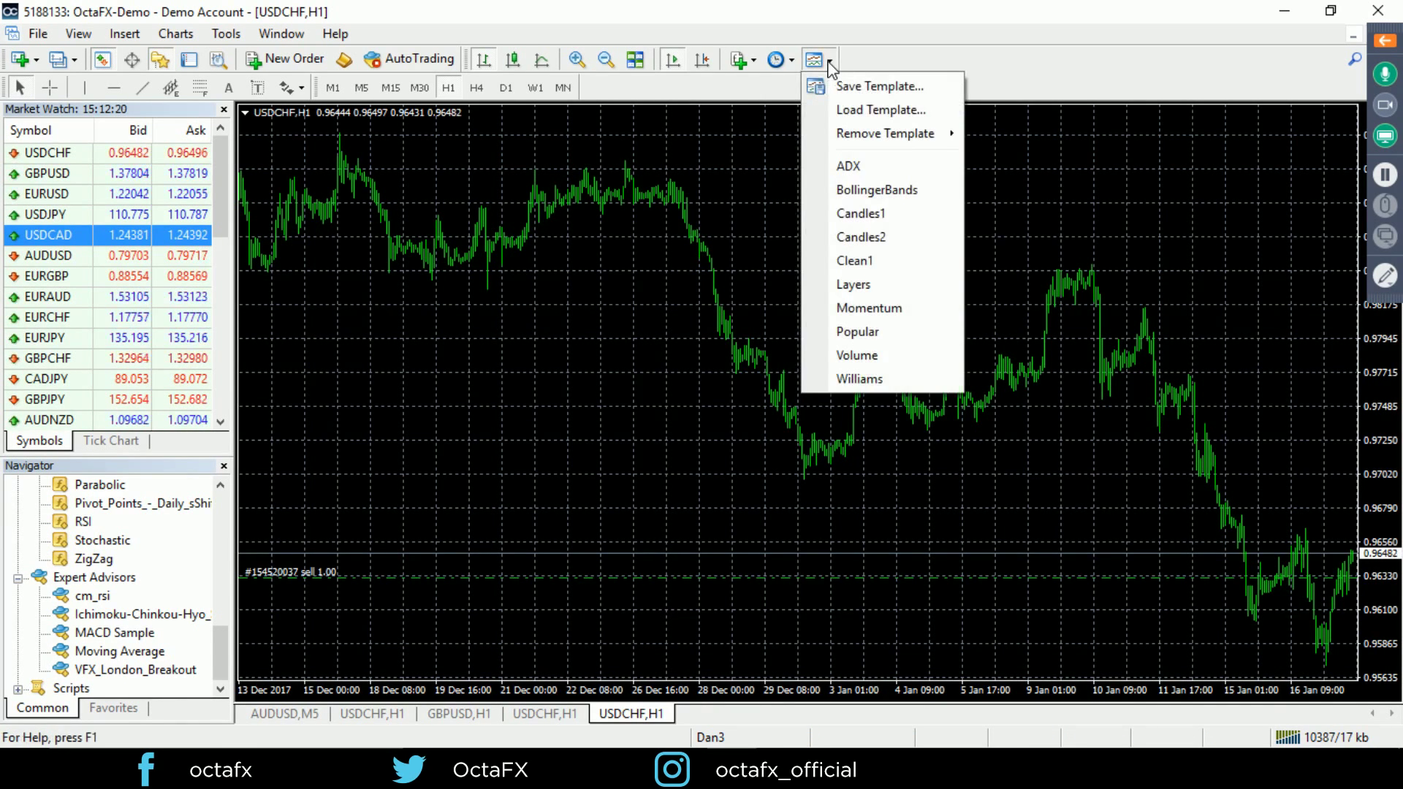
left_click(852, 111)
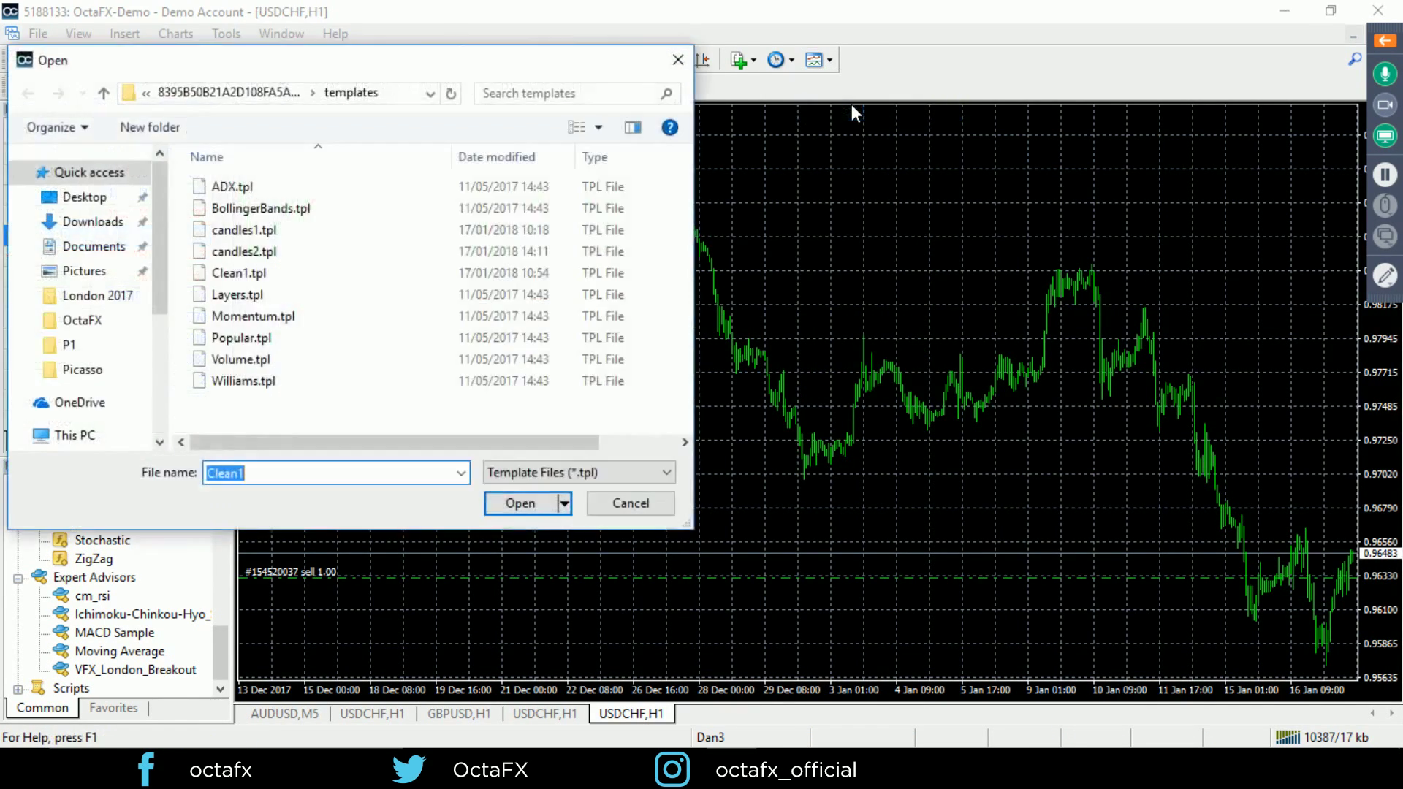
left_click(266, 257)
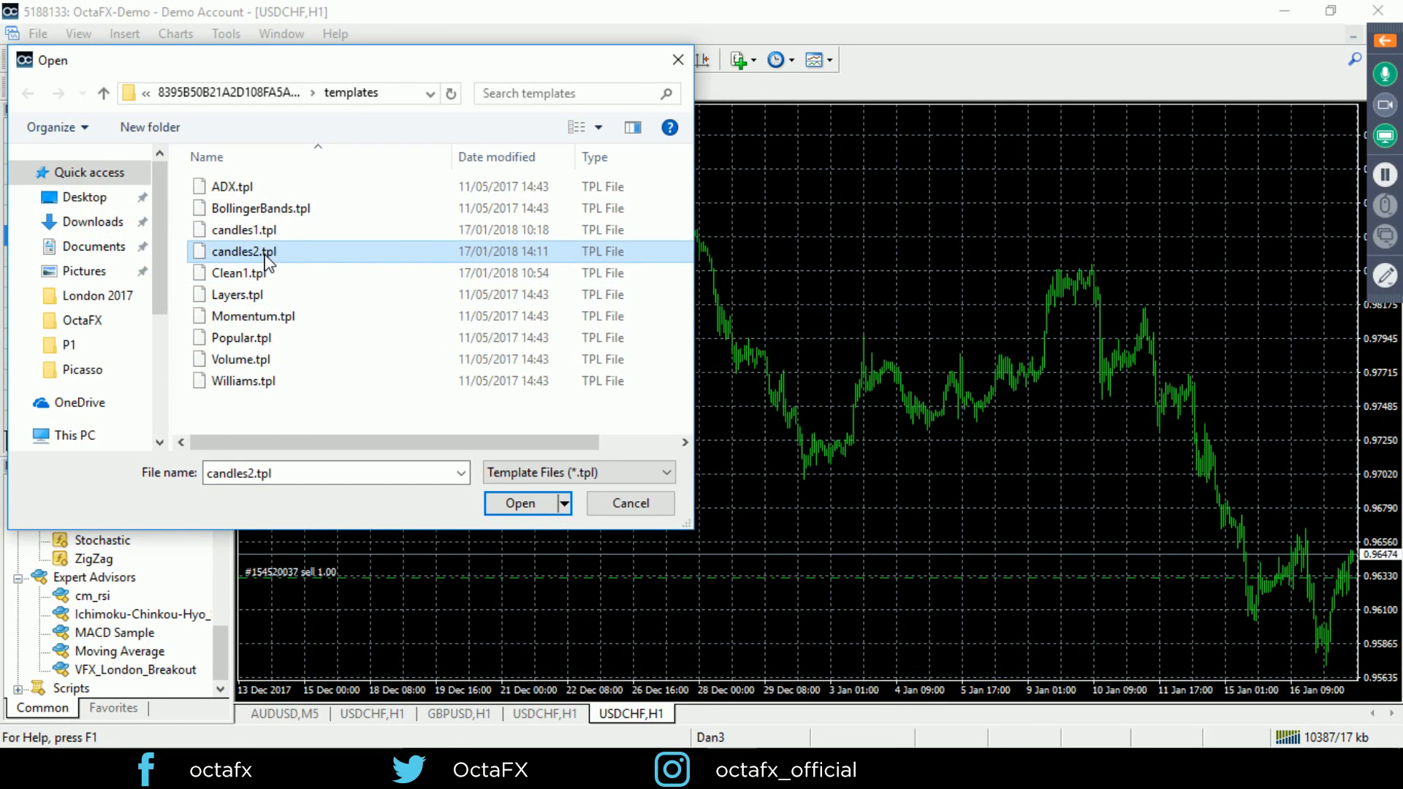
left_click(519, 504)
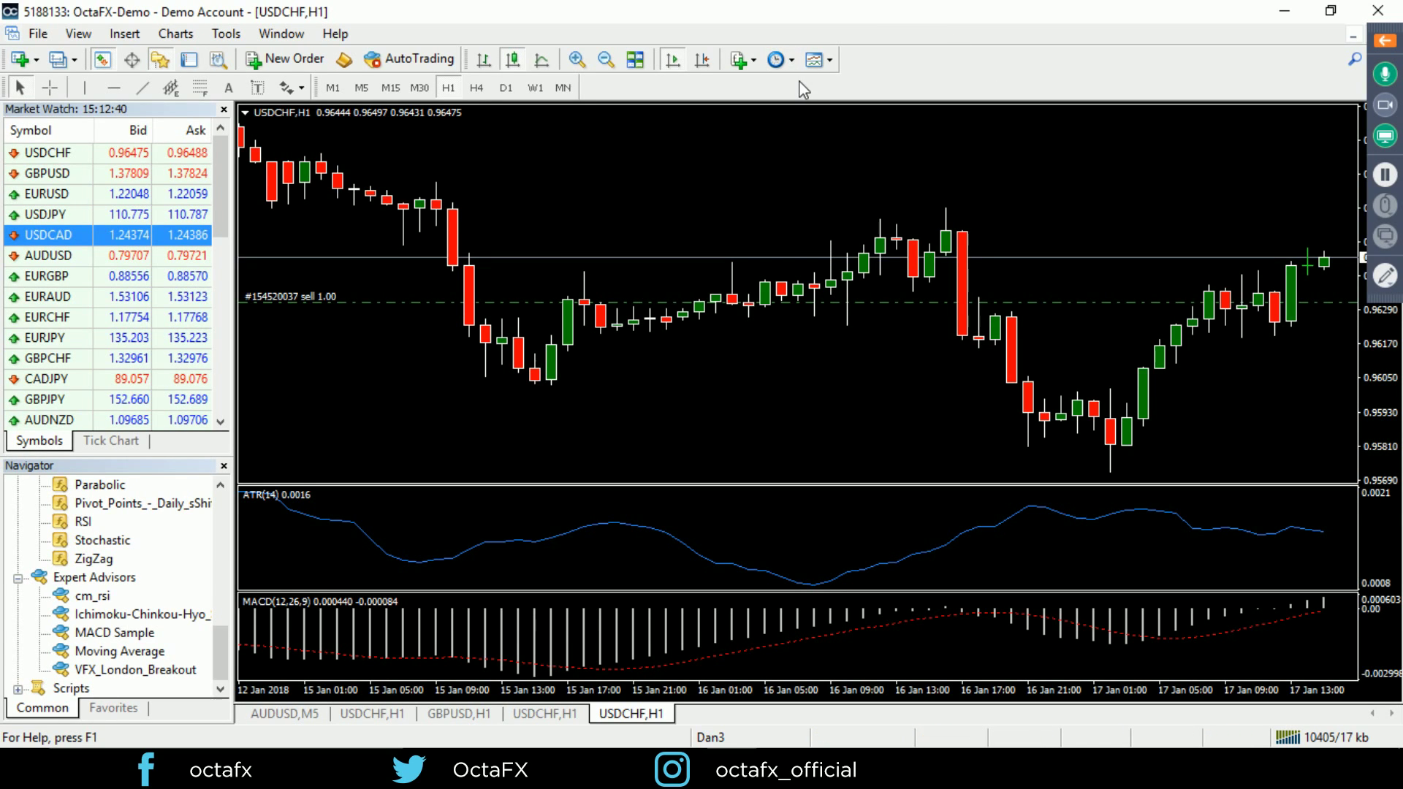
- Open a new AUDUSD chart and apply the saved candles2.tpl template to it
left_click(22, 60)
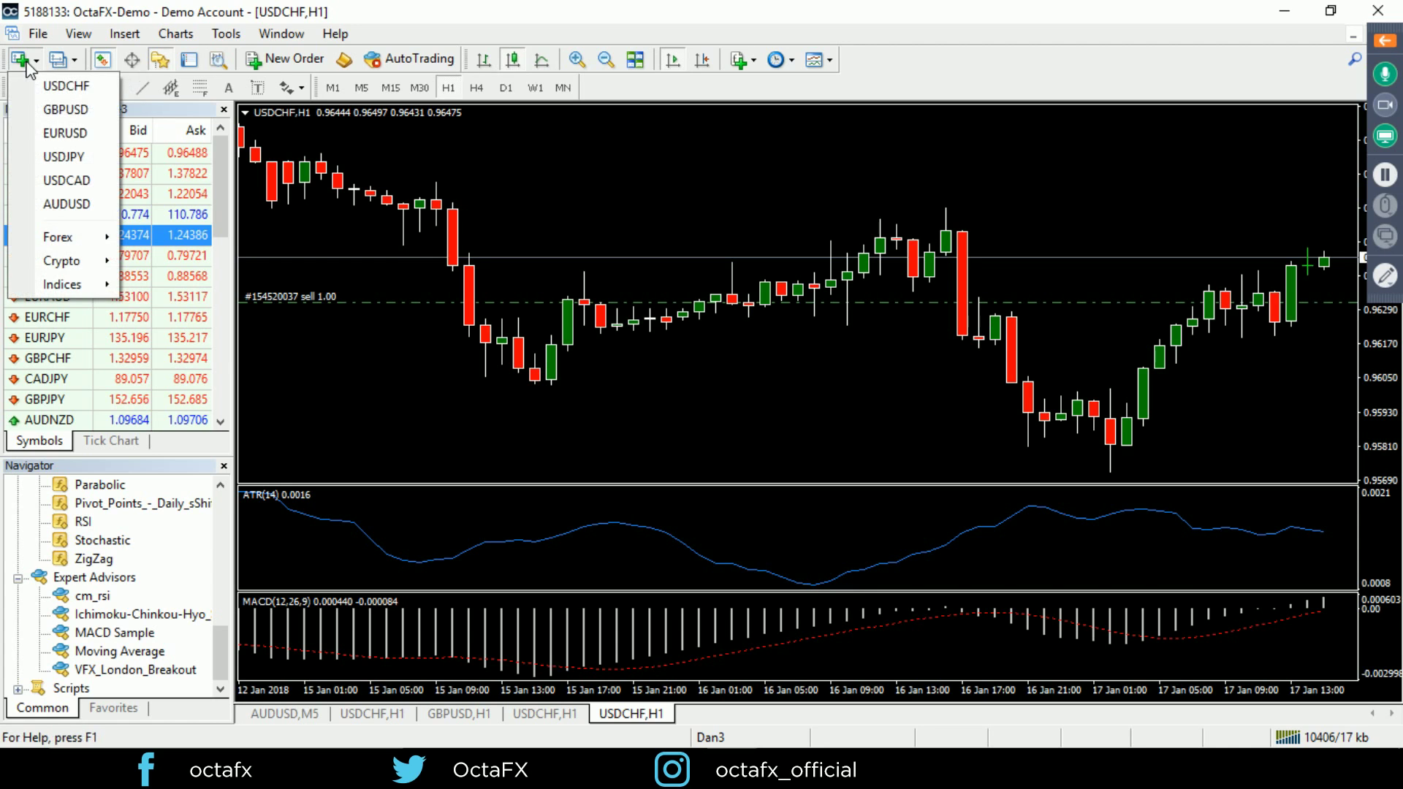
left_click(65, 205)
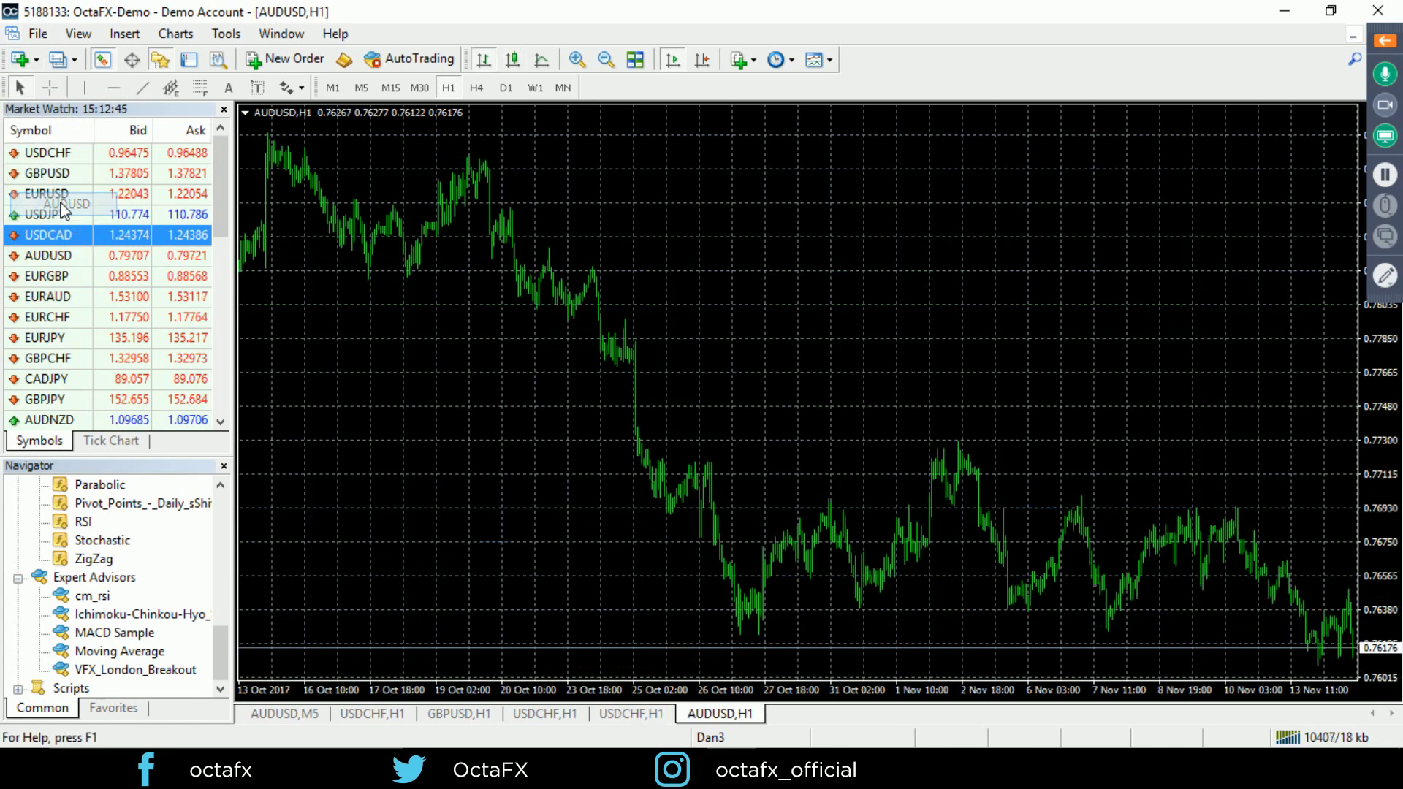
left_click(830, 63)
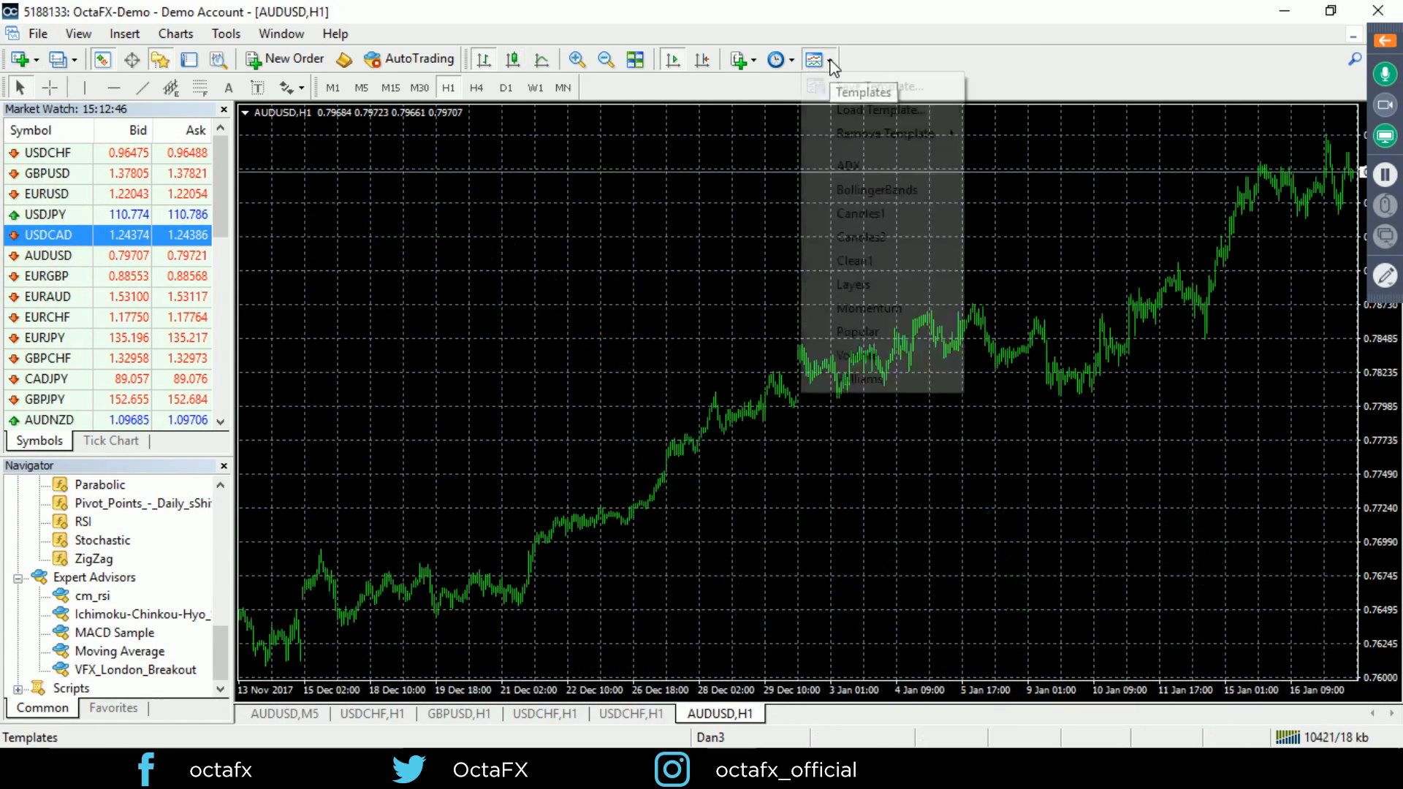
left_click(846, 110)
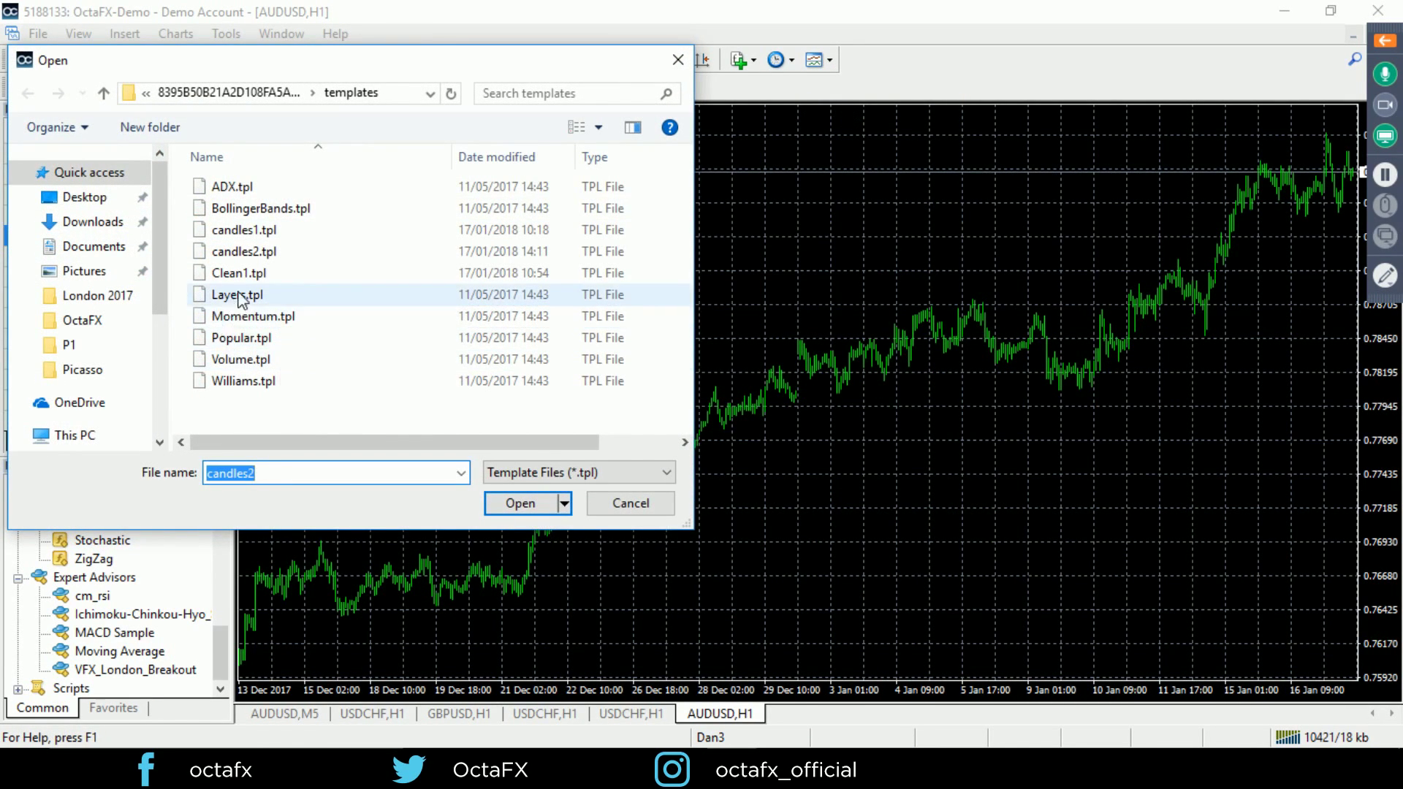
left_click(254, 252)
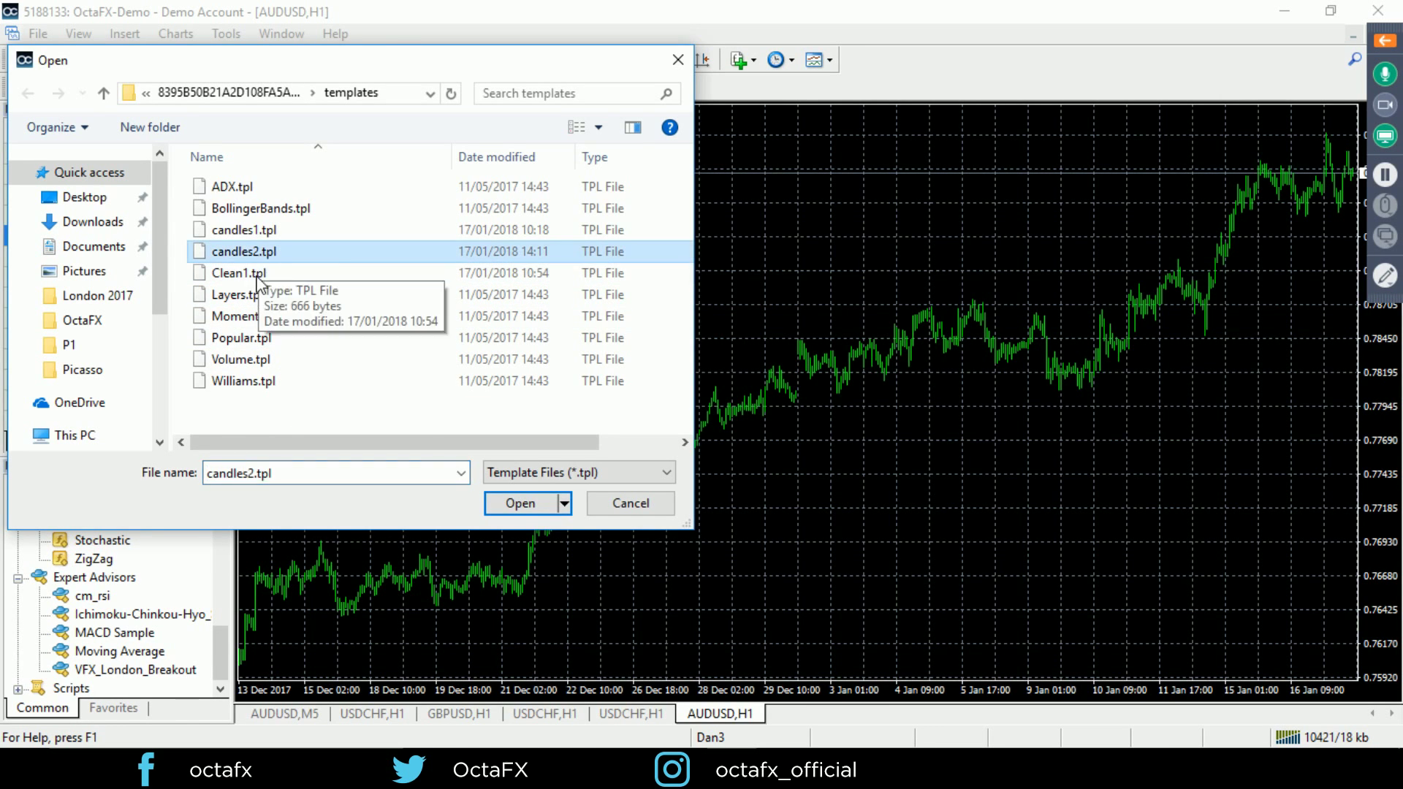
left_click(528, 504)
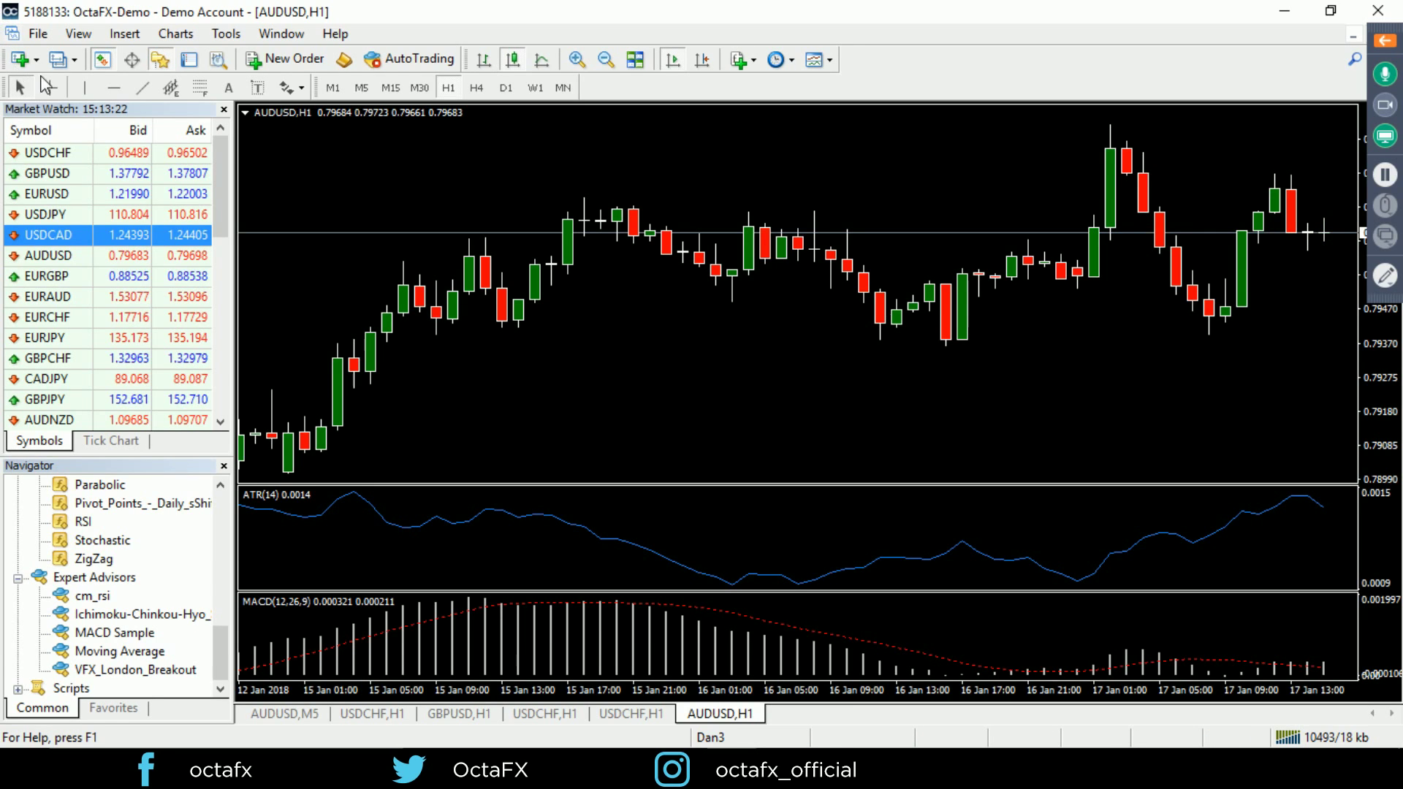
- Load the Dan1 profile and then the Dan2 profile to compare their chart layouts
left_click(68, 62)
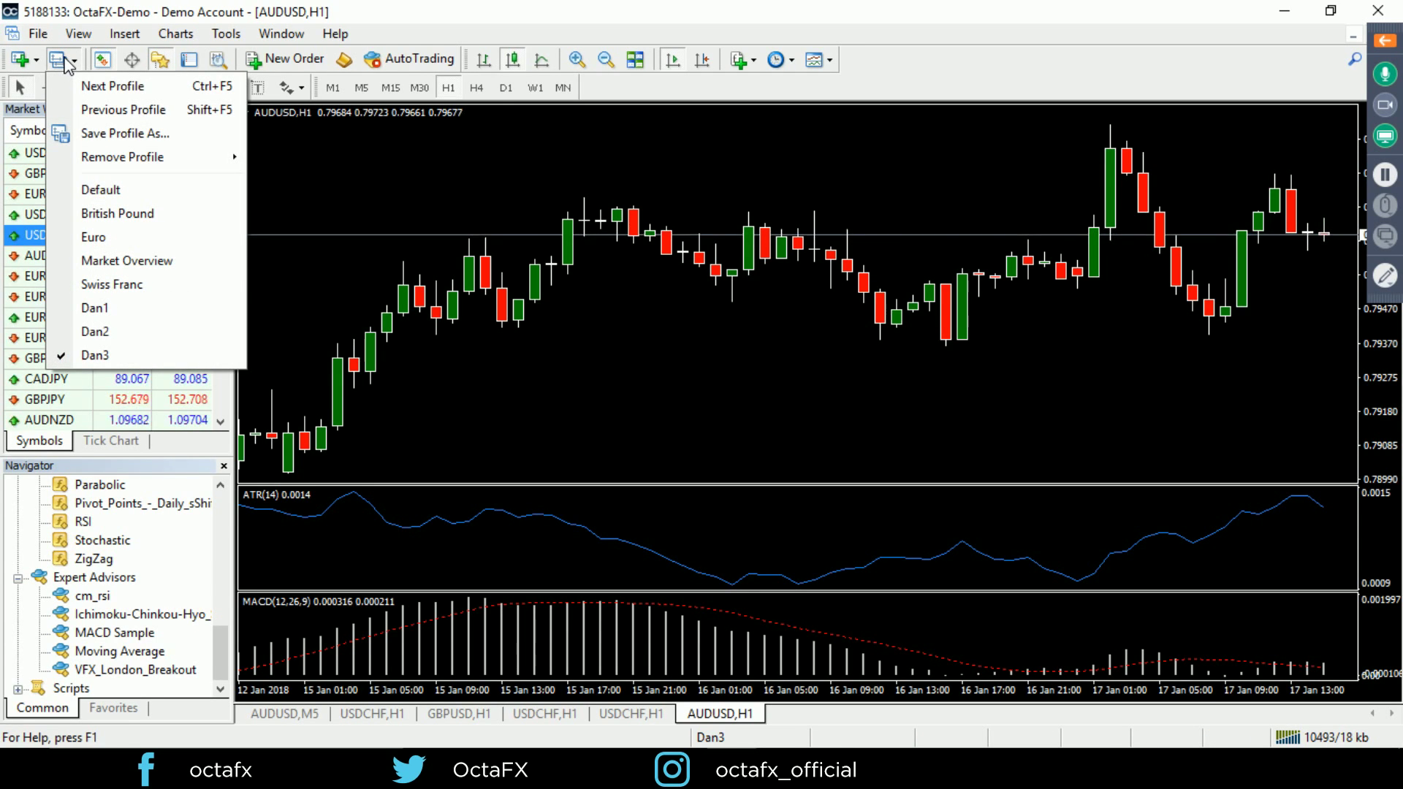
left_click(100, 309)
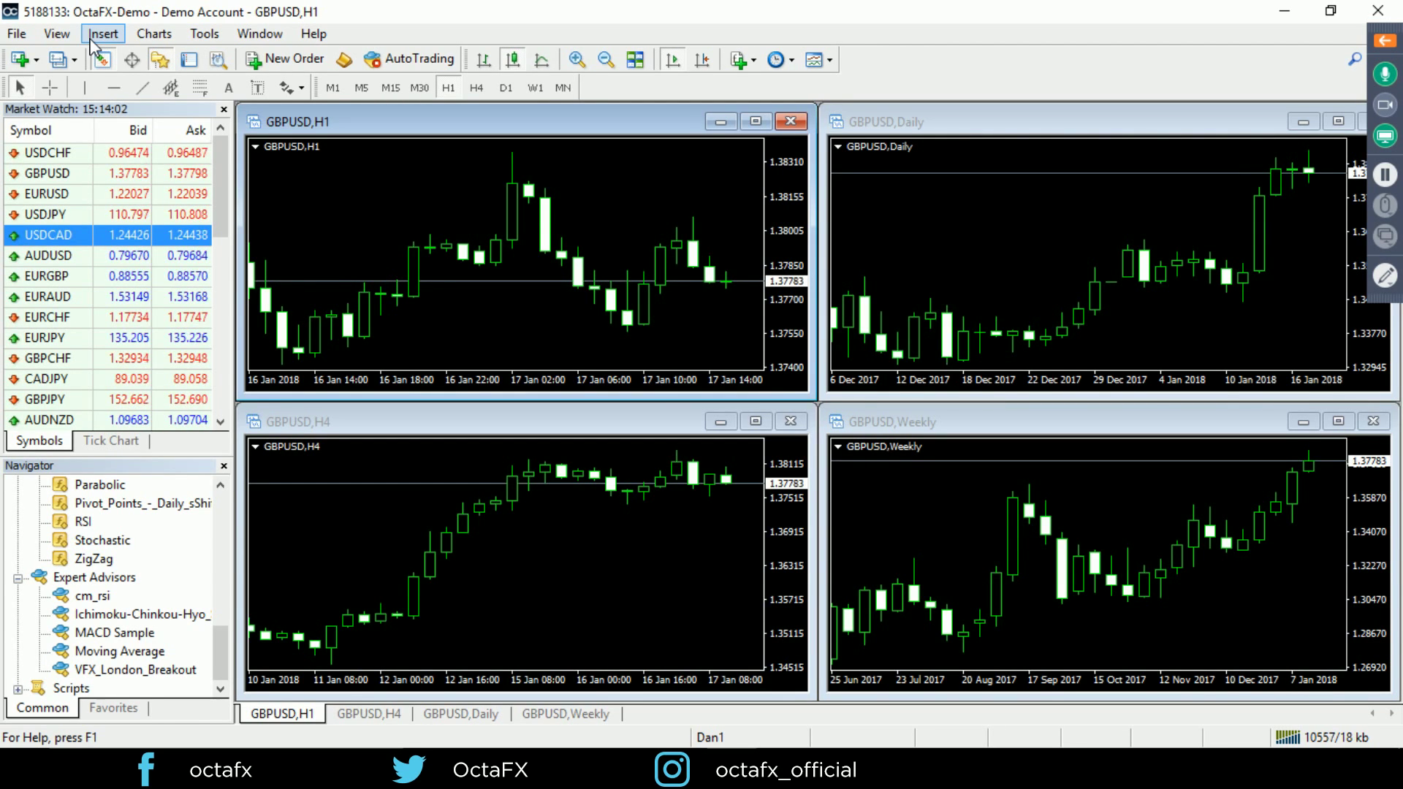
left_click(75, 62)
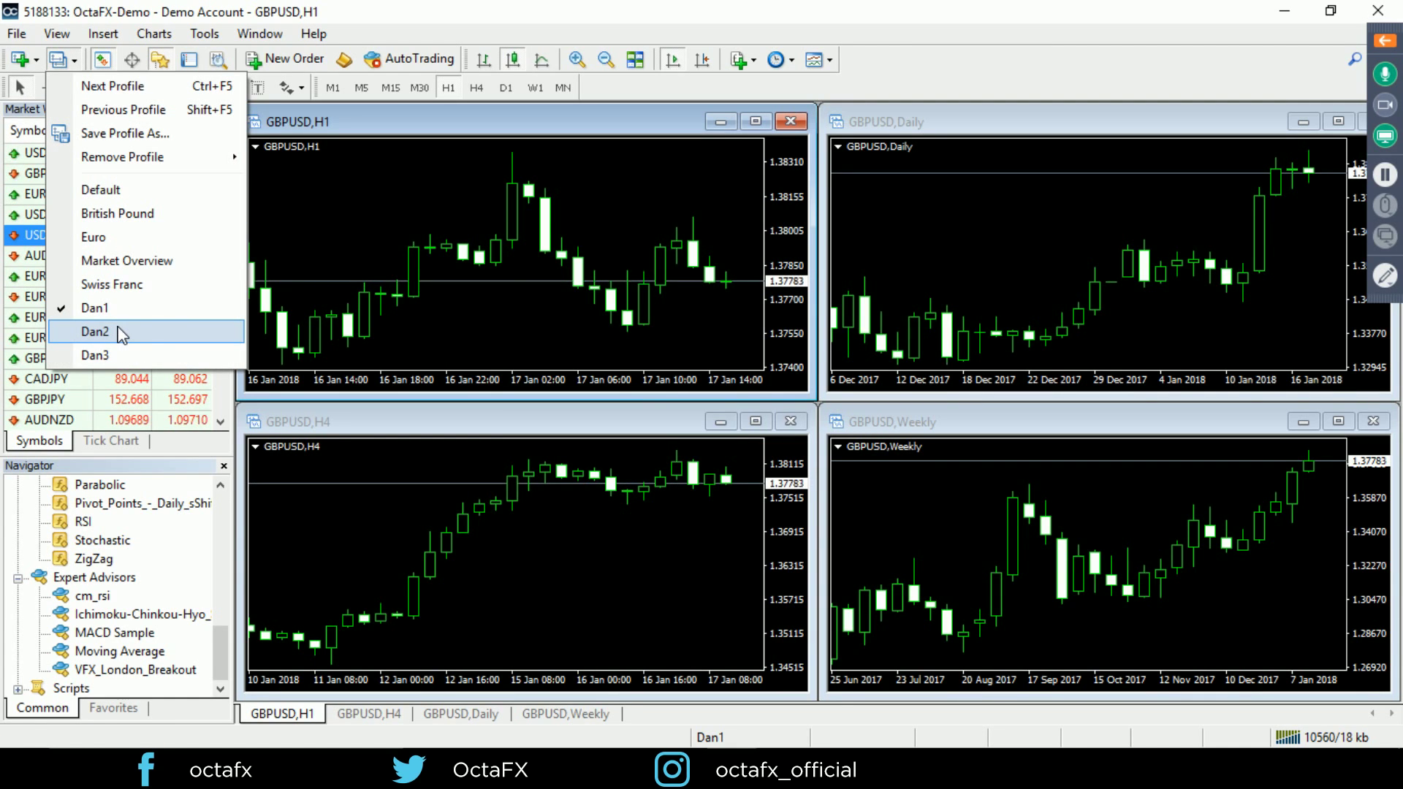
left_click(95, 331)
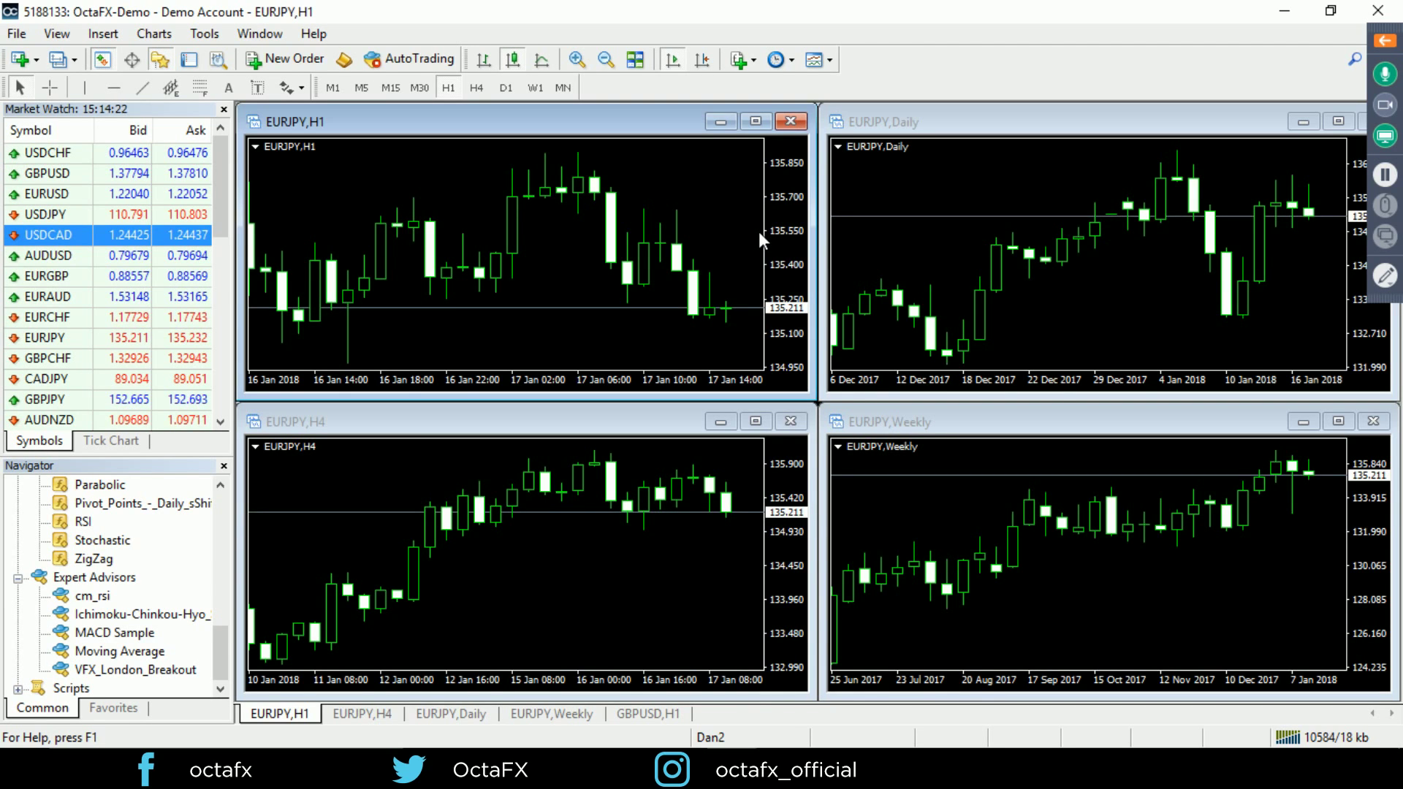
- Switch back to the Dan1 profile and maximize its GBPUSD H1 chart
left_click(63, 68)
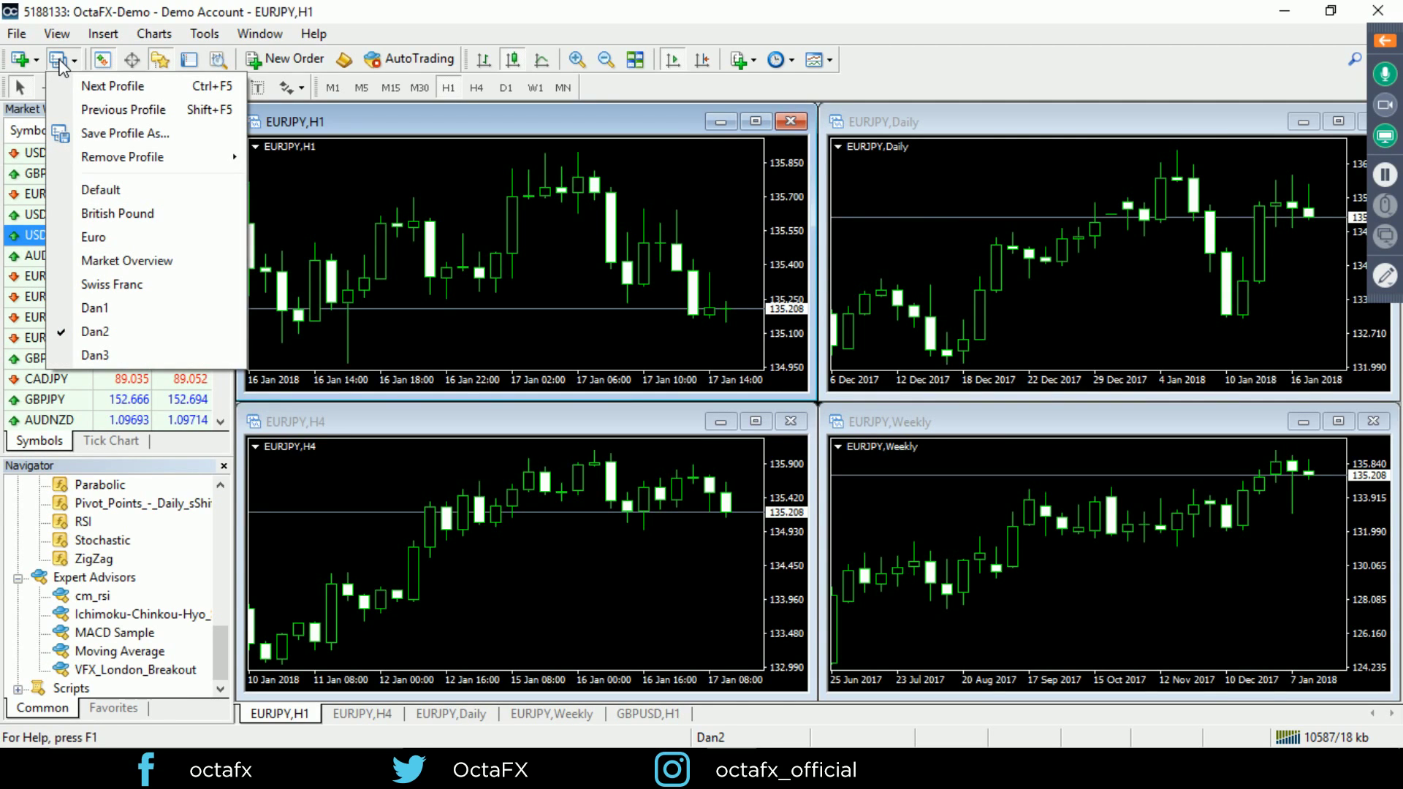
left_click(106, 310)
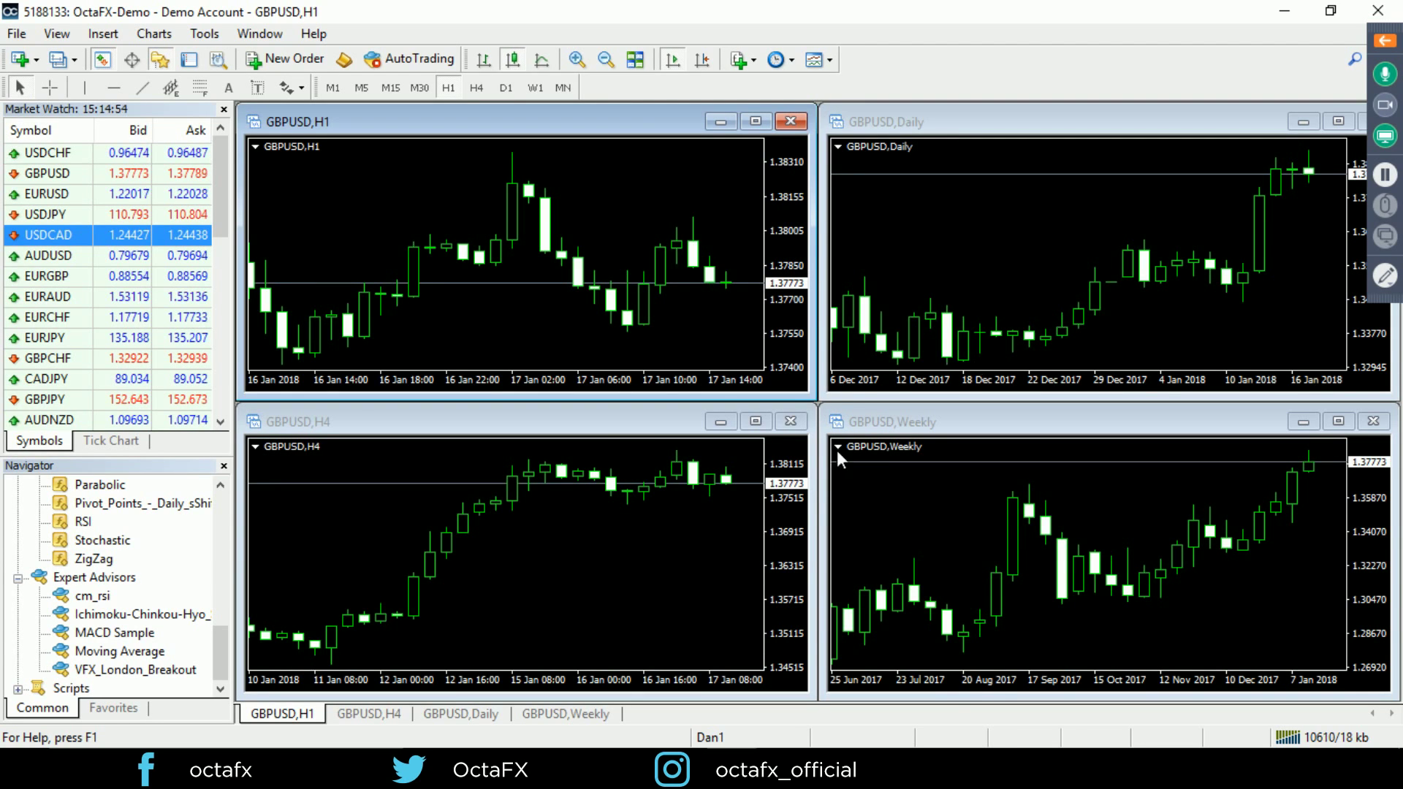
left_click(756, 122)
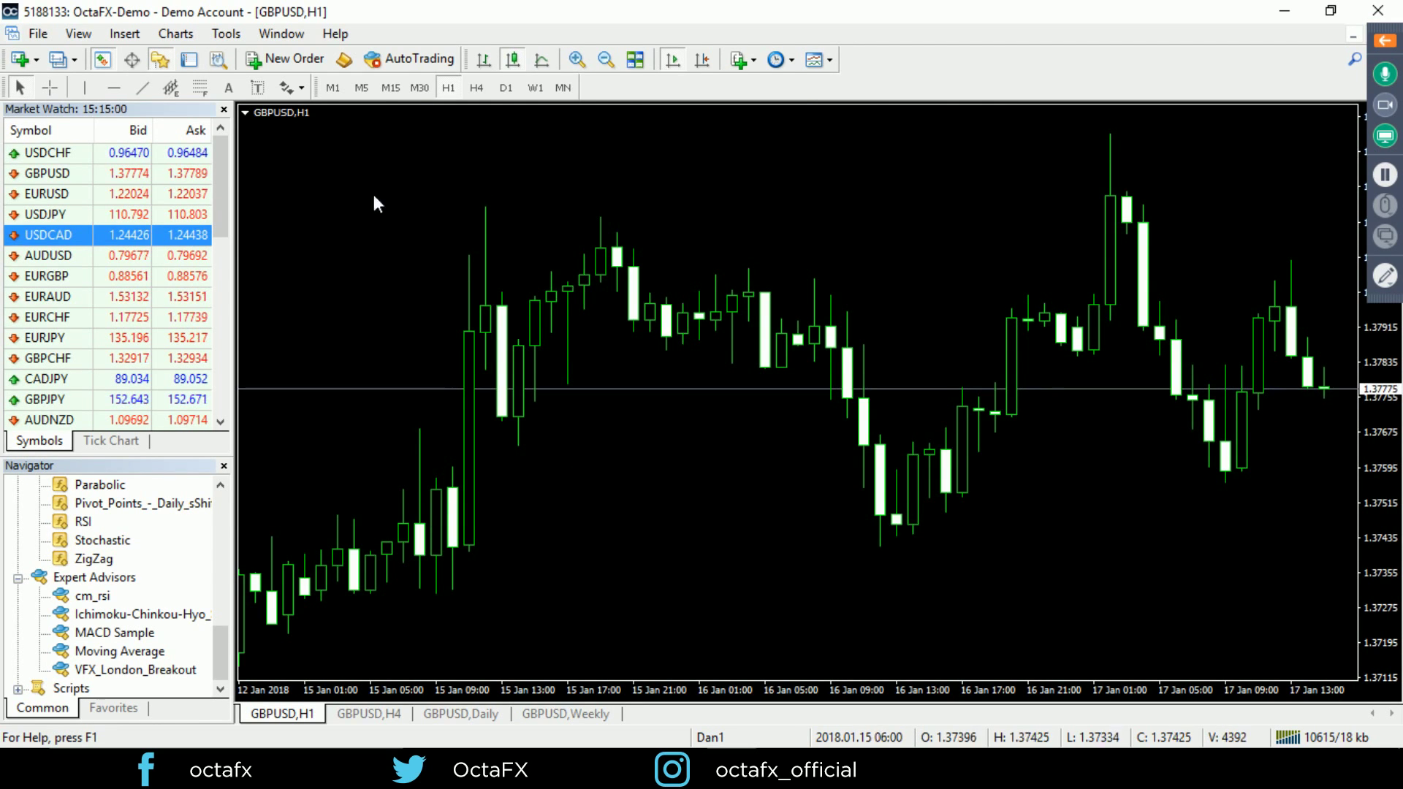
- Start a new market execution order for EURJPY, Euro vs Japanese Yen, and set its stop loss to 135.209
left_click(283, 60)
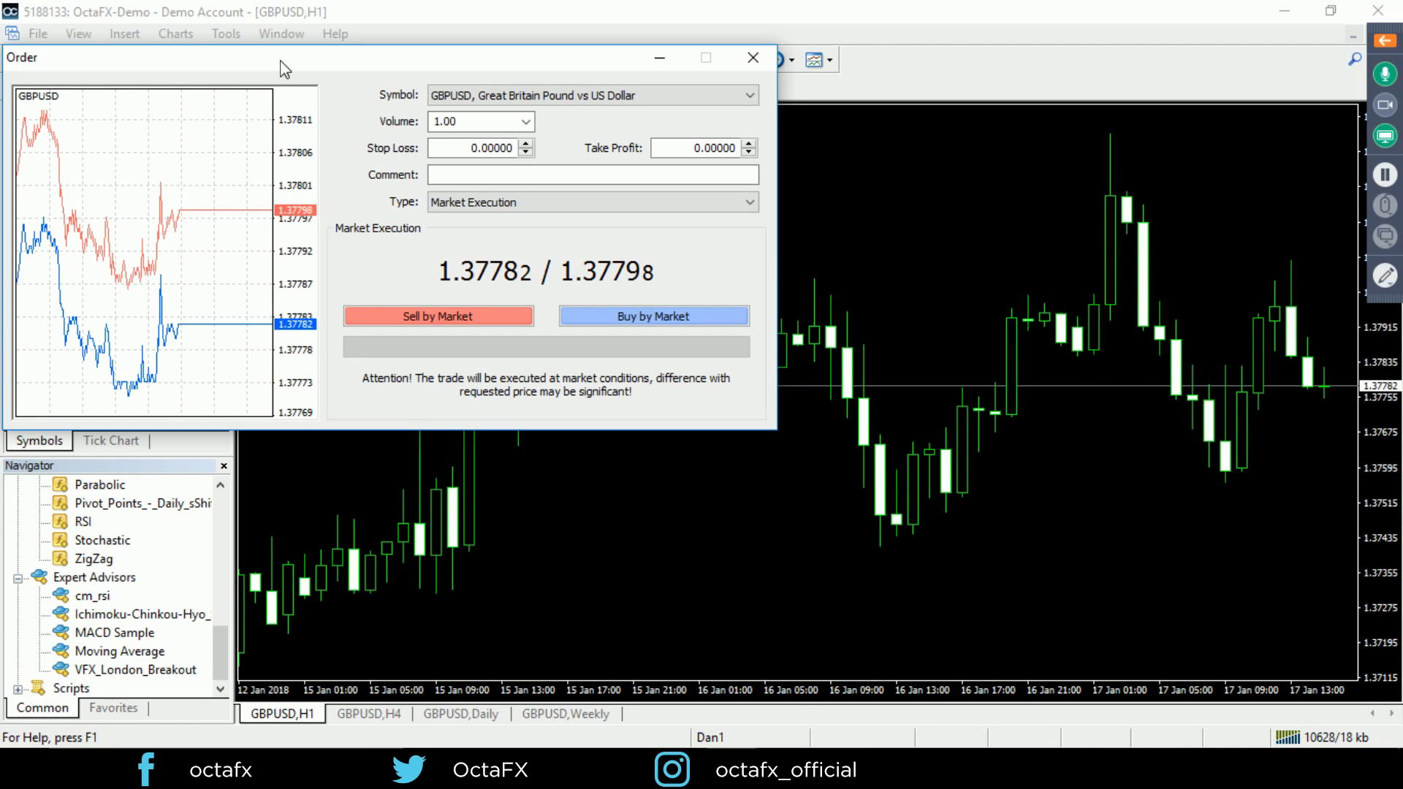
left_click(491, 93)
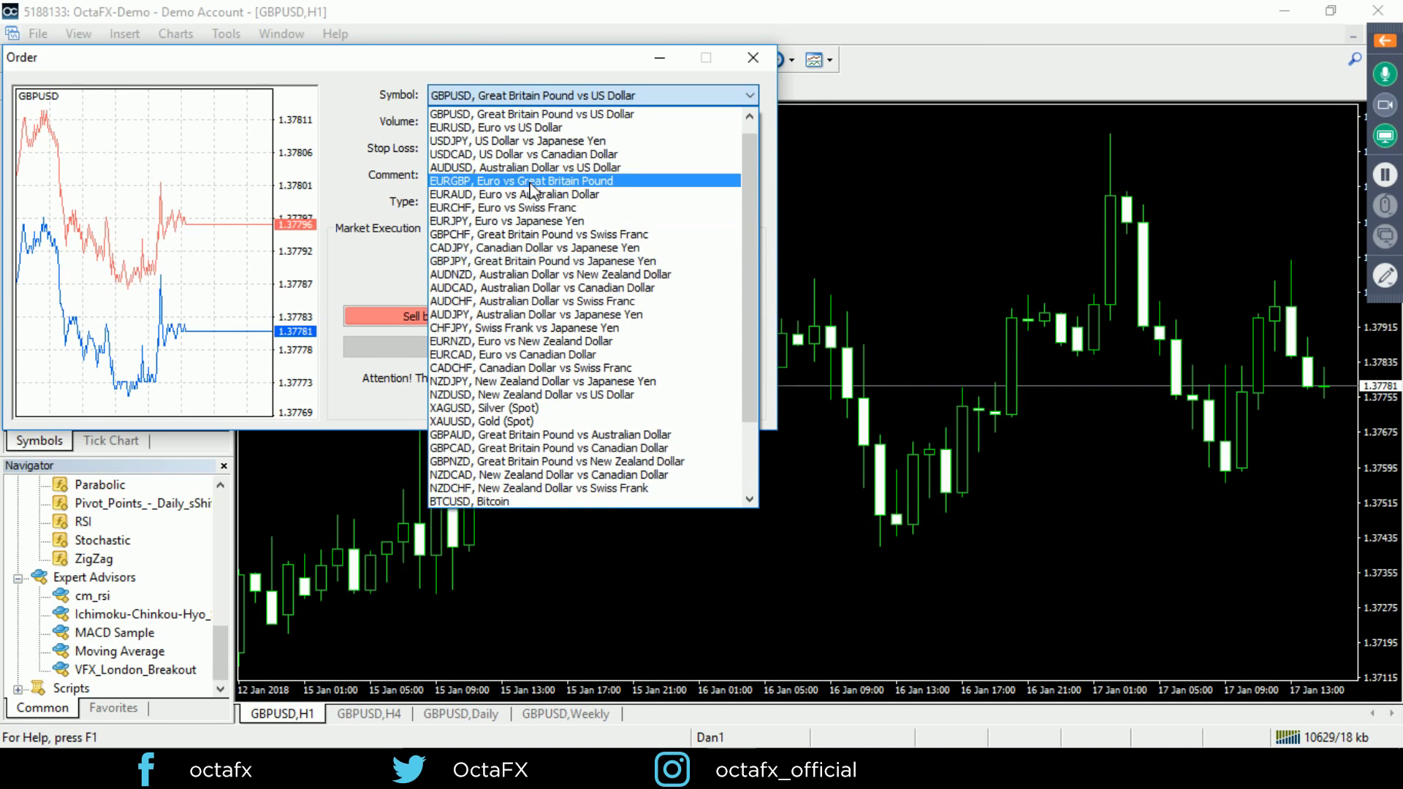
scroll(538, 271, "down", 3)
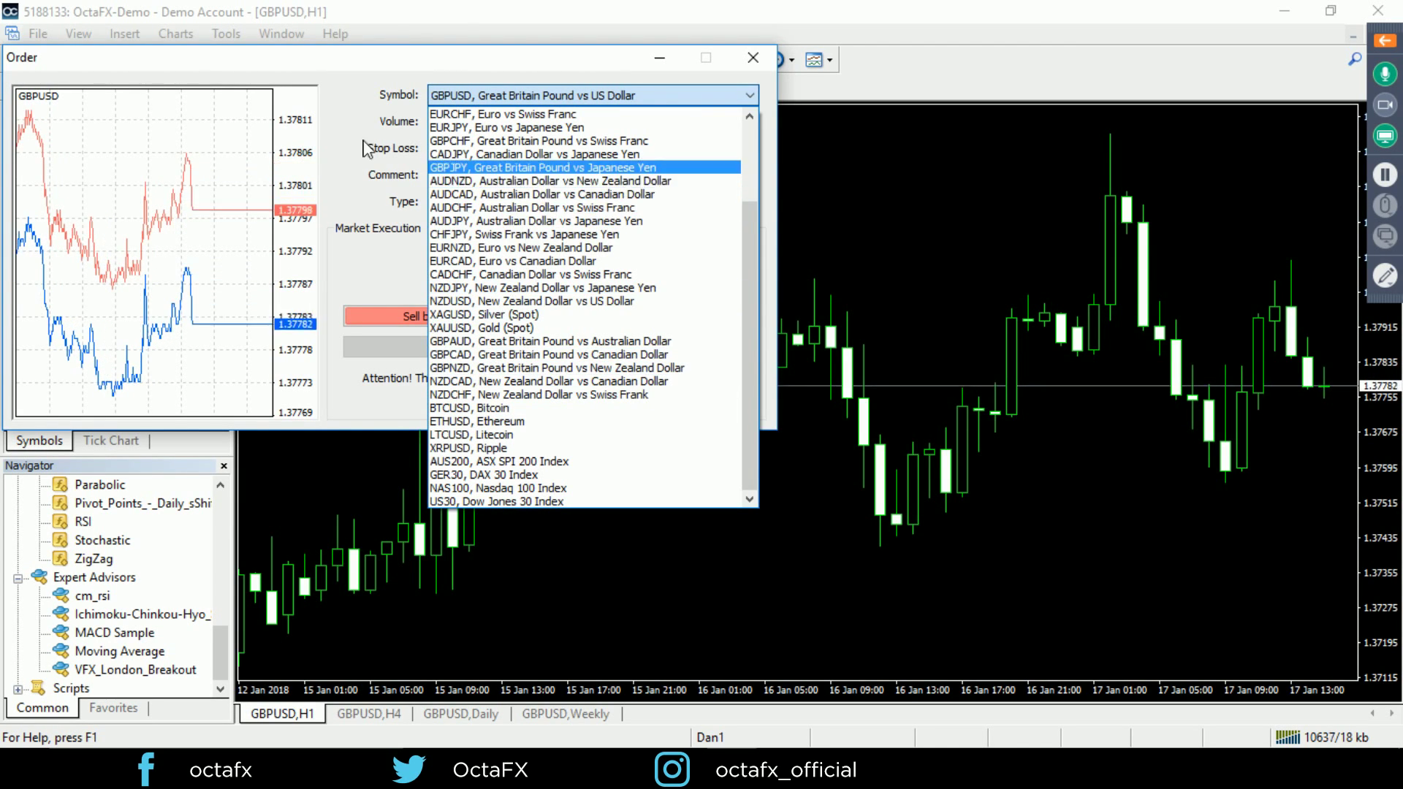
left_click(482, 127)
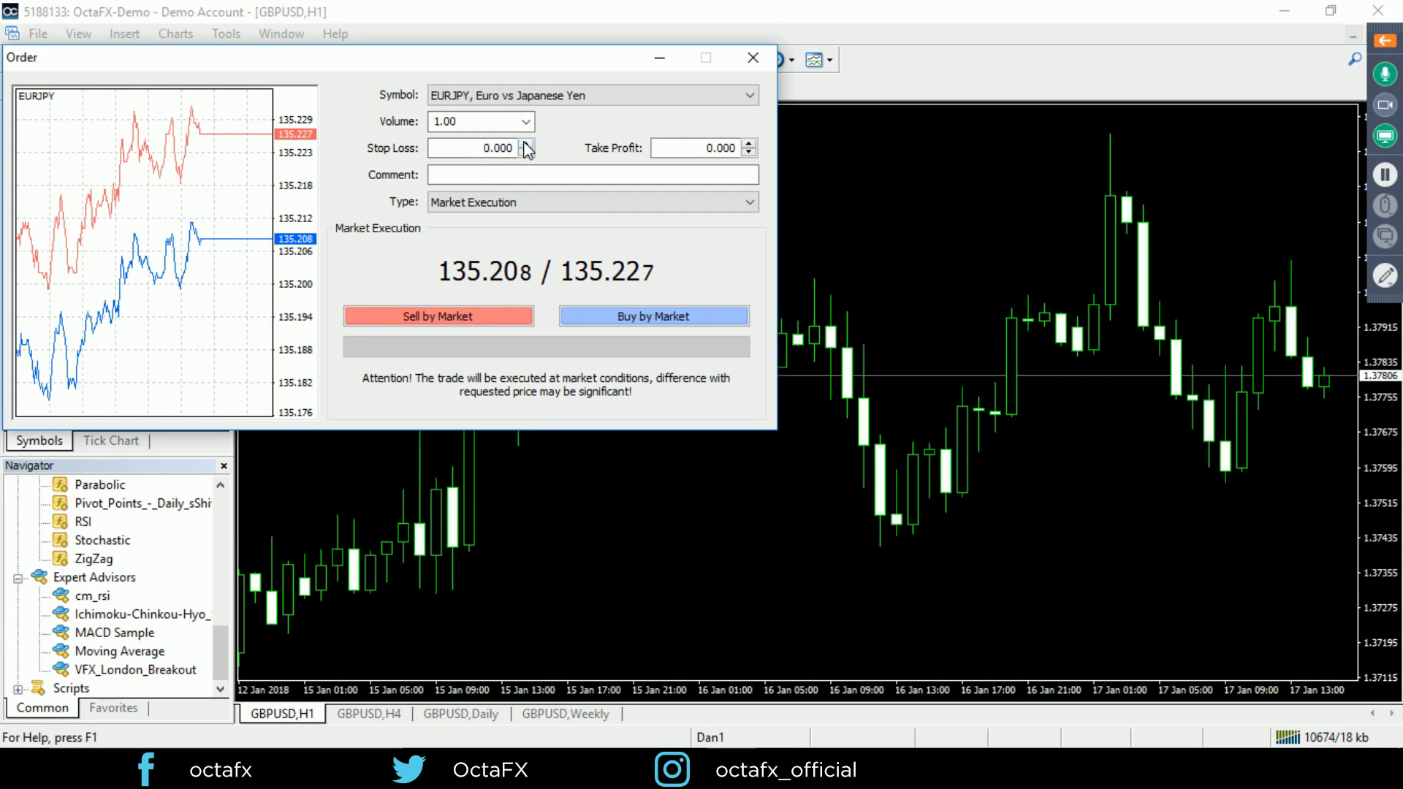
left_click(526, 144)
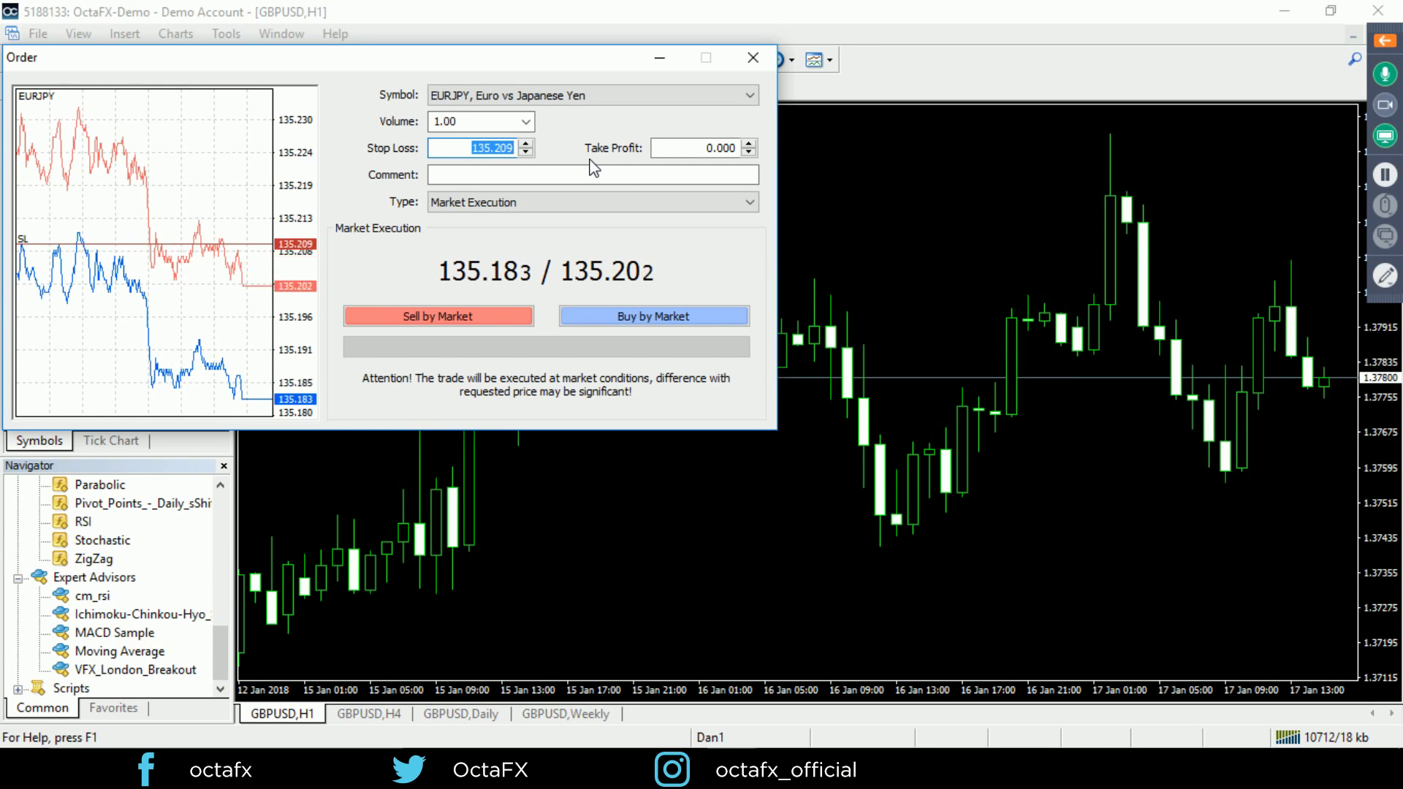
- Switch the EURJPY order type to Pending Order to examine its settings
left_click(547, 208)
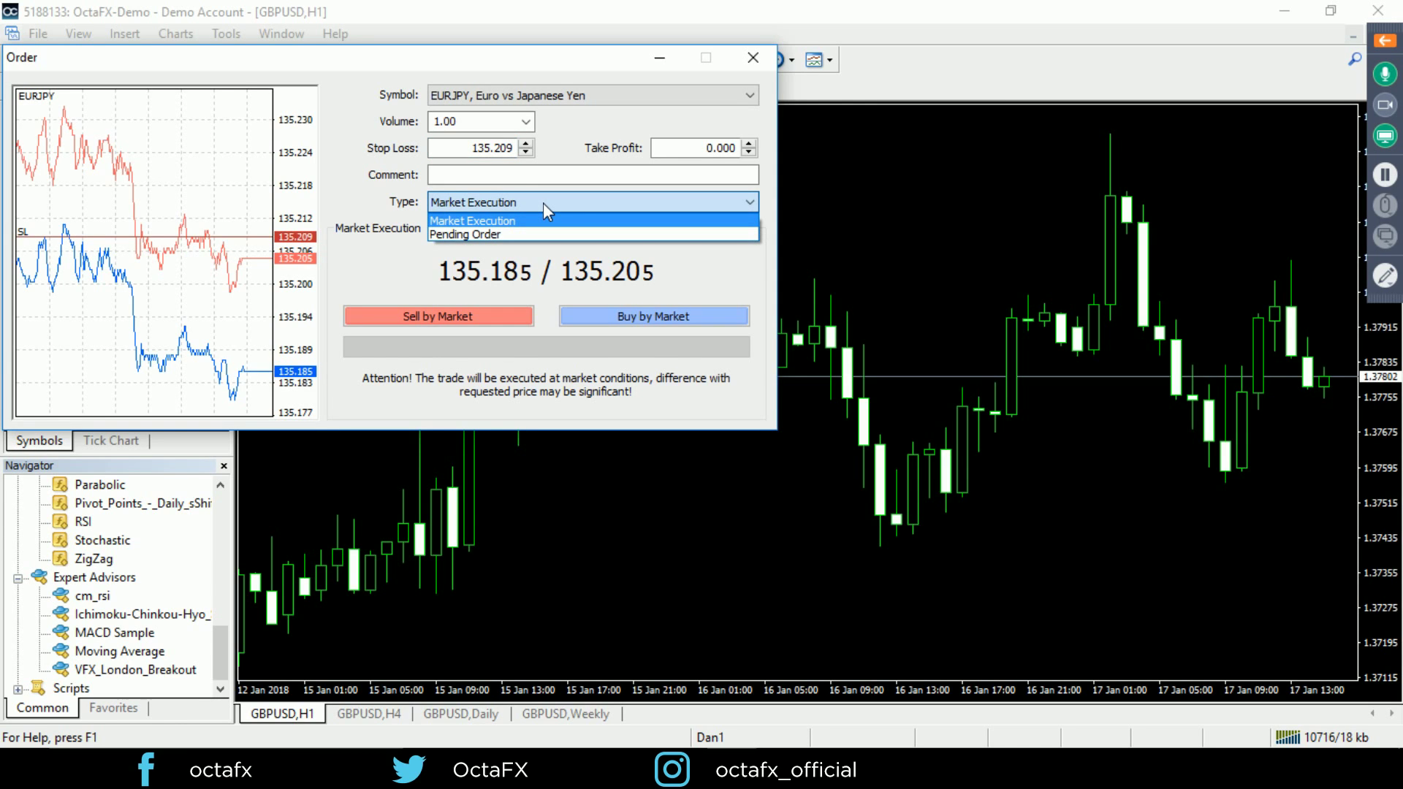
left_click(544, 205)
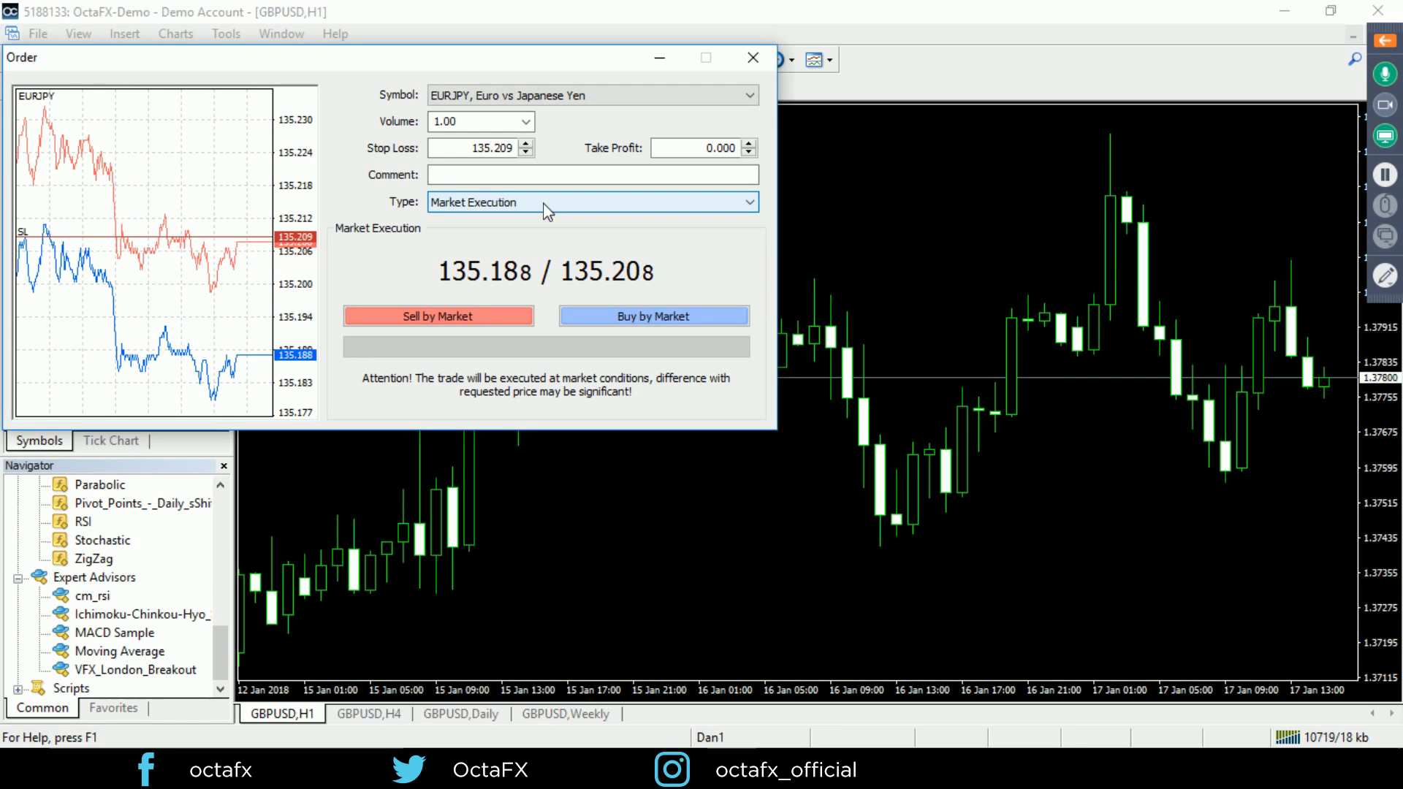
left_click(521, 204)
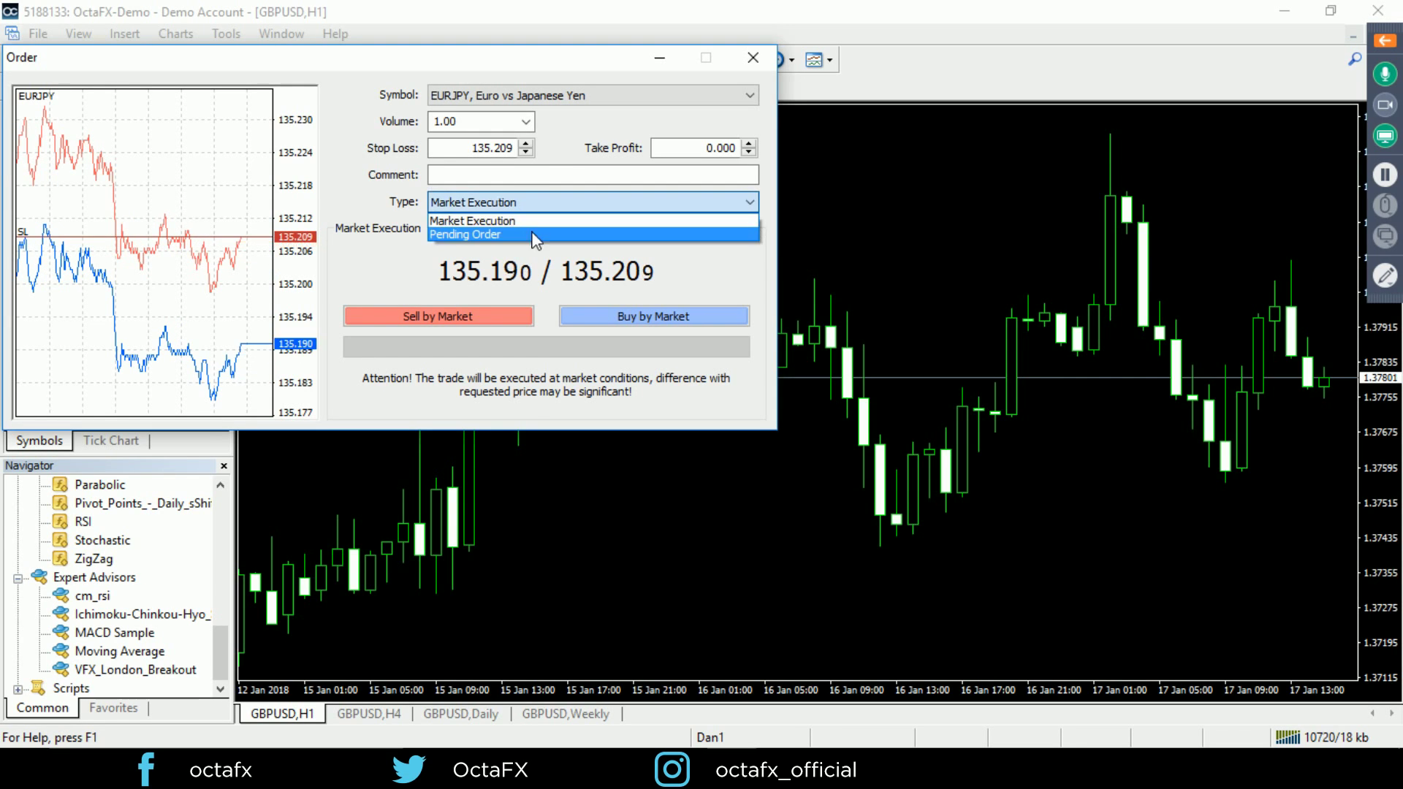
left_click(534, 236)
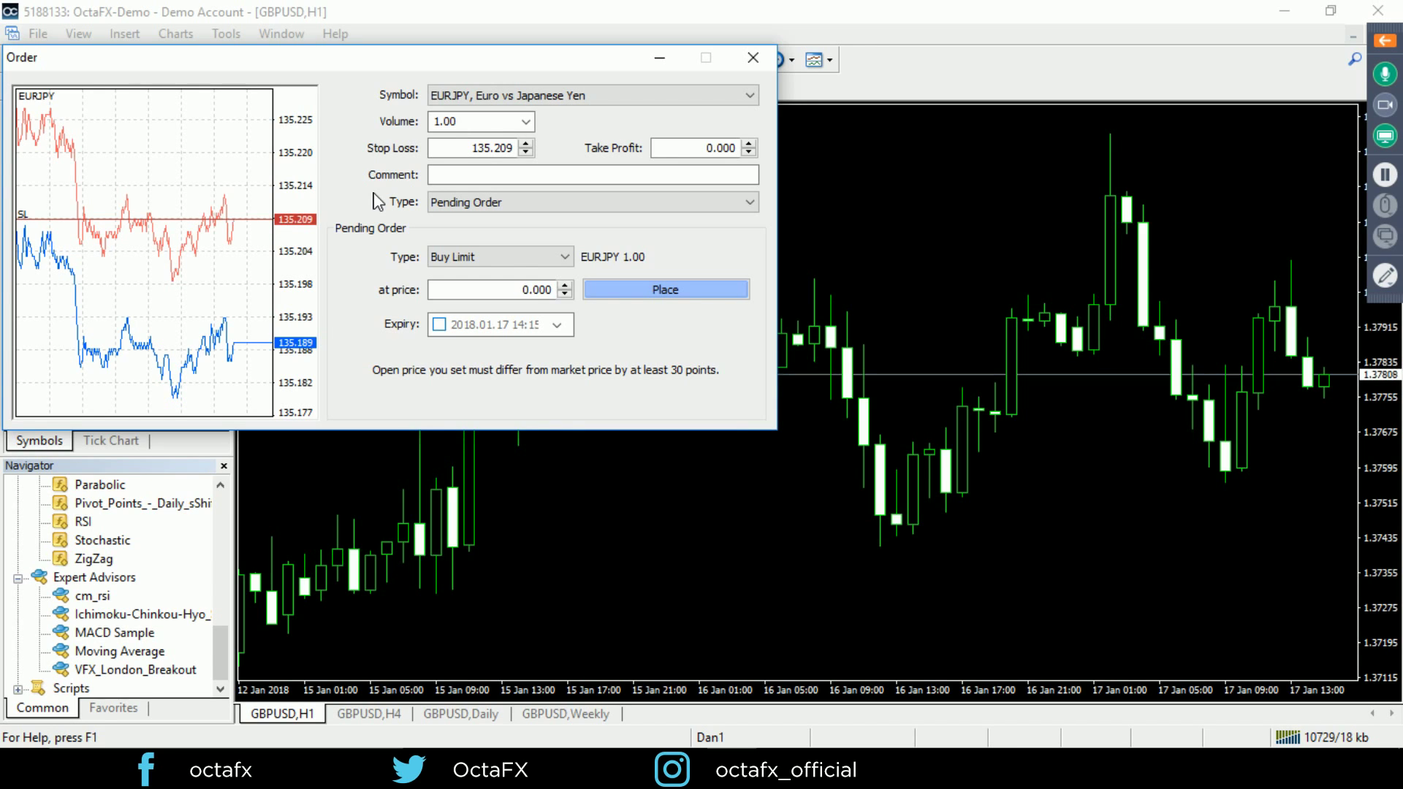
- Return the EURJPY order type to Market Execution and close the order window without placing a trade
left_click(431, 205)
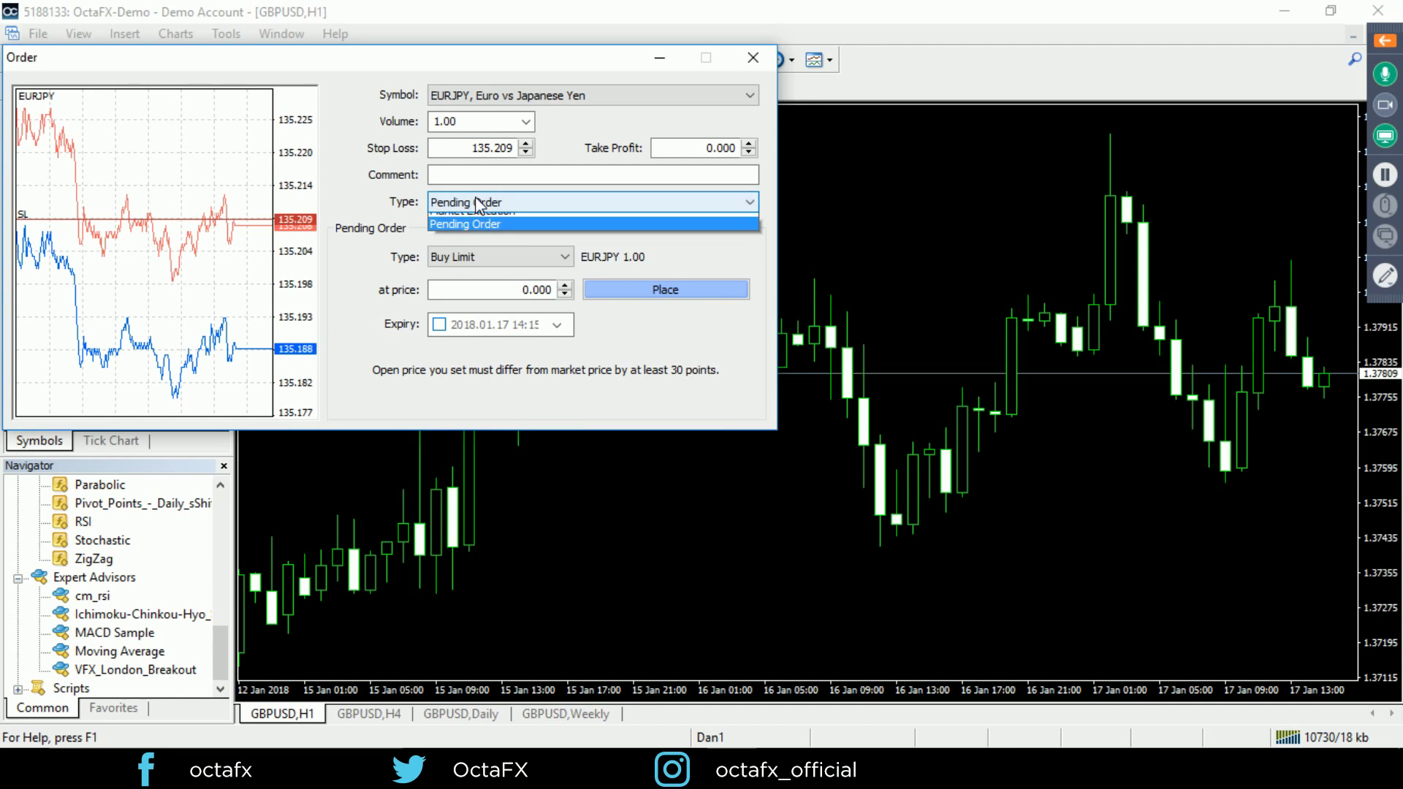
left_click(475, 218)
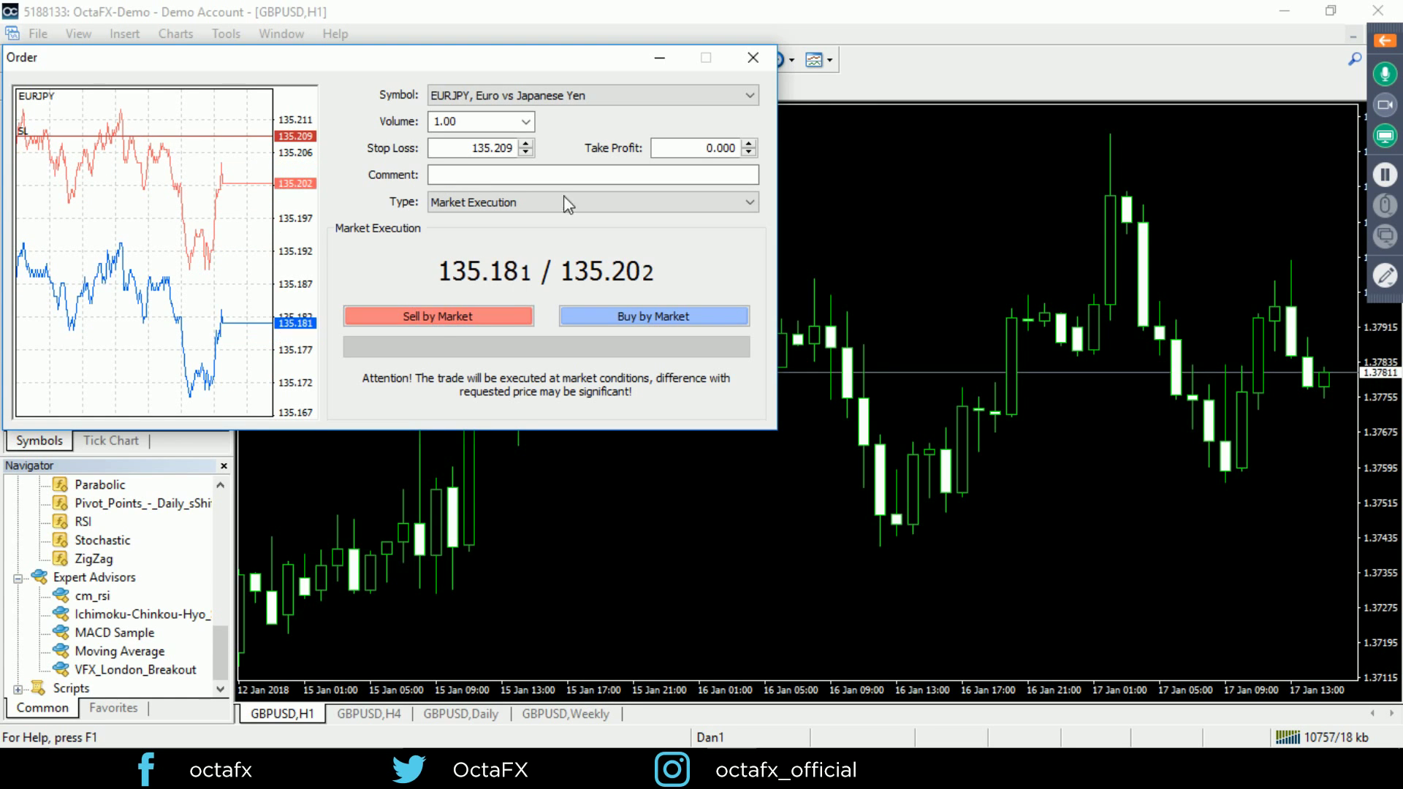
left_click(753, 58)
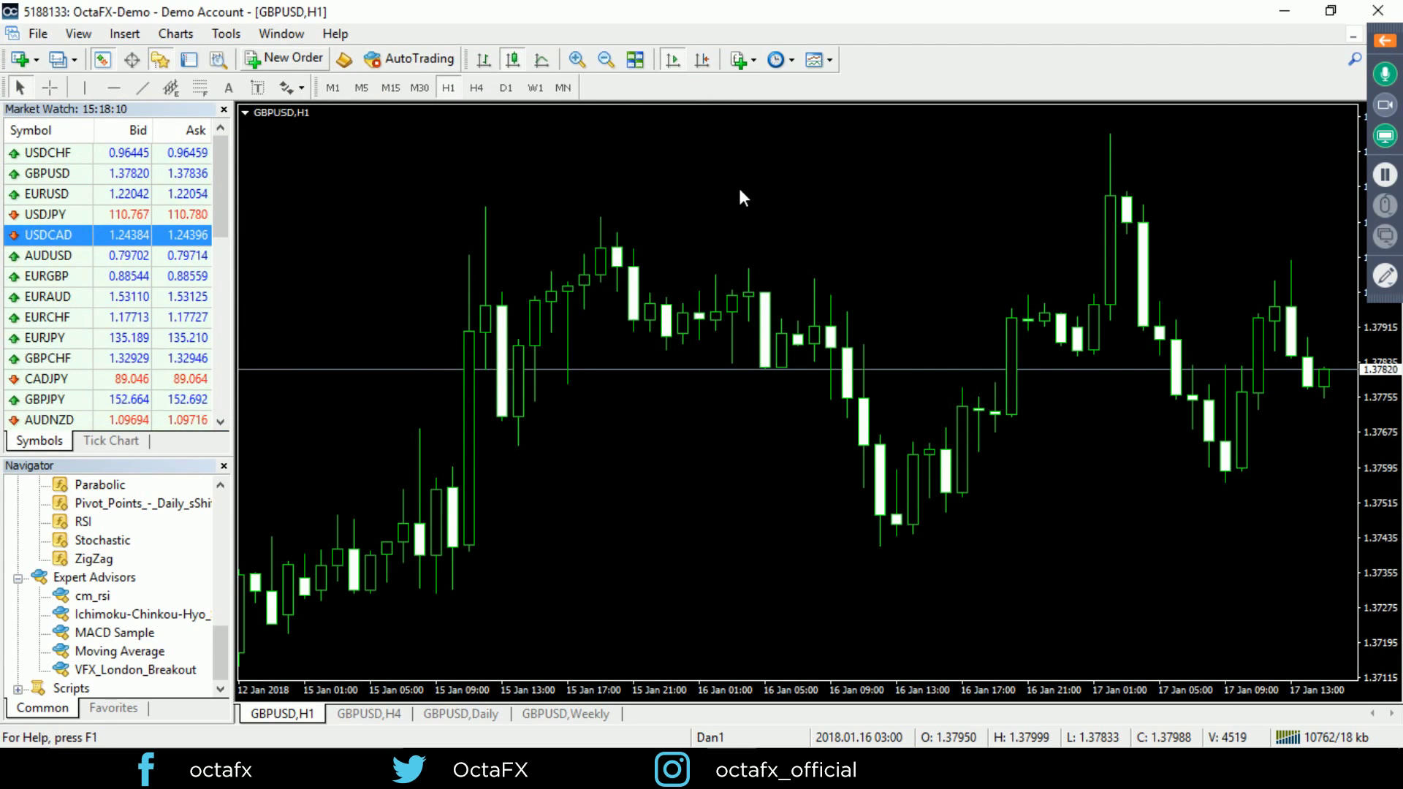
- Show the One Click Trading panel on the GBPUSD H1 chart and dismiss the chart's options
right_click(740, 186)
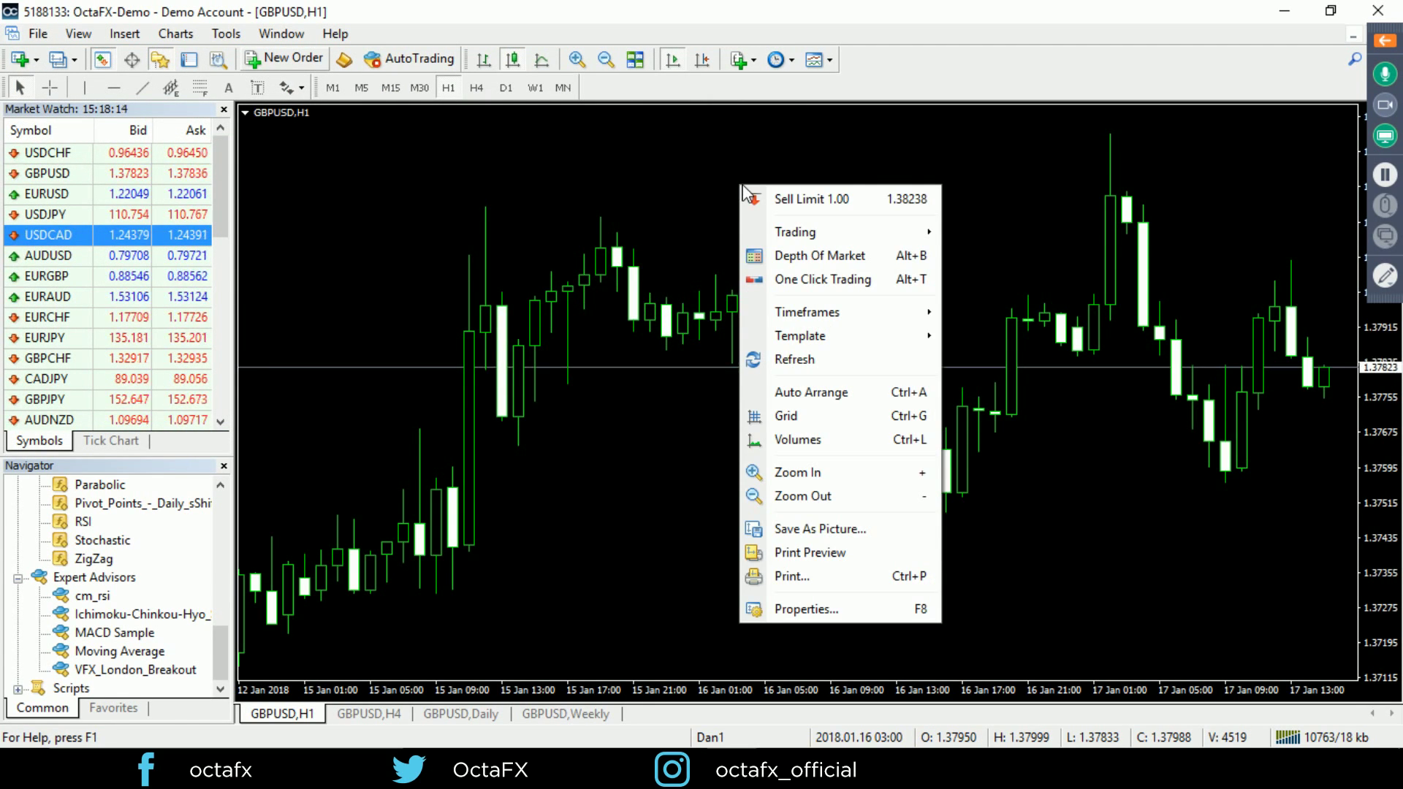
left_click(831, 281)
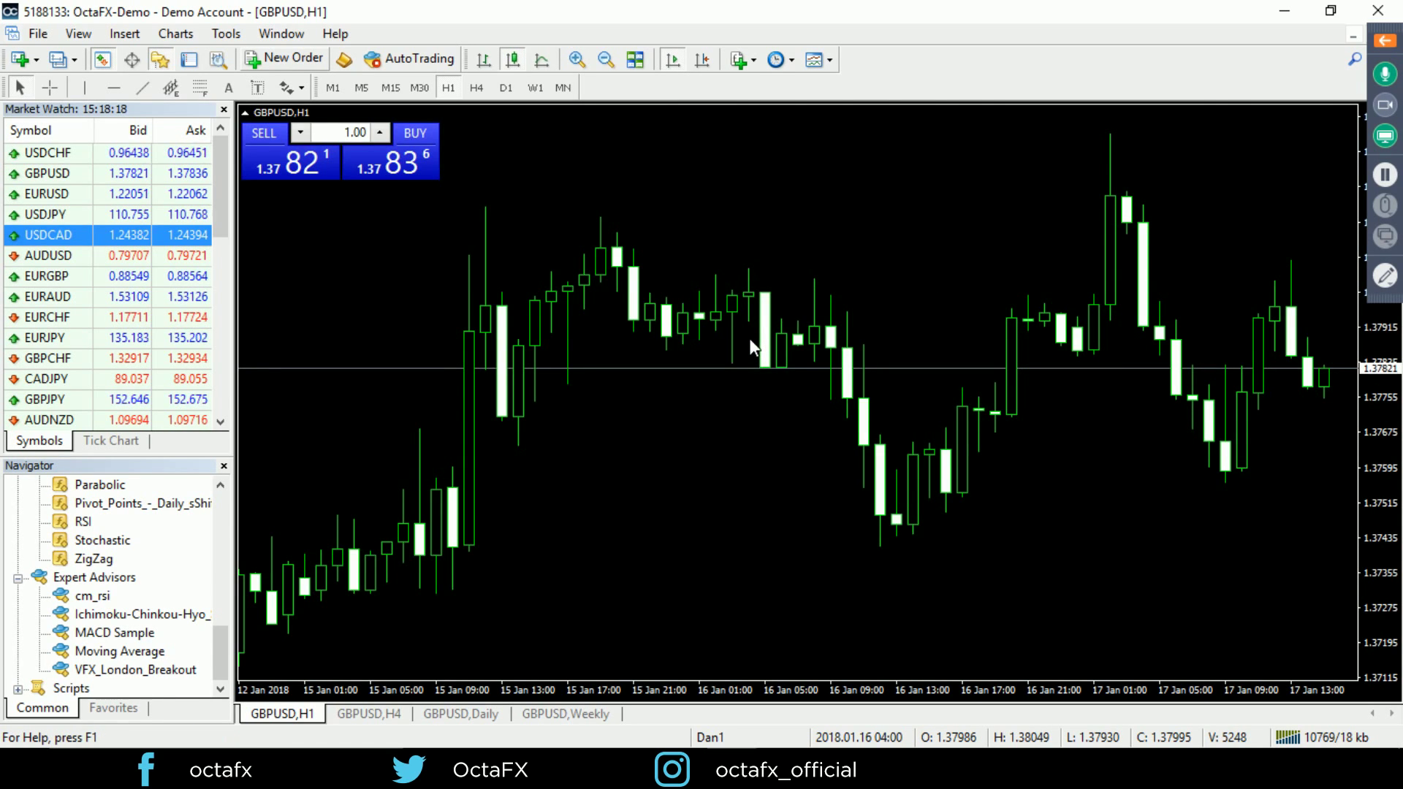
right_click(944, 241)
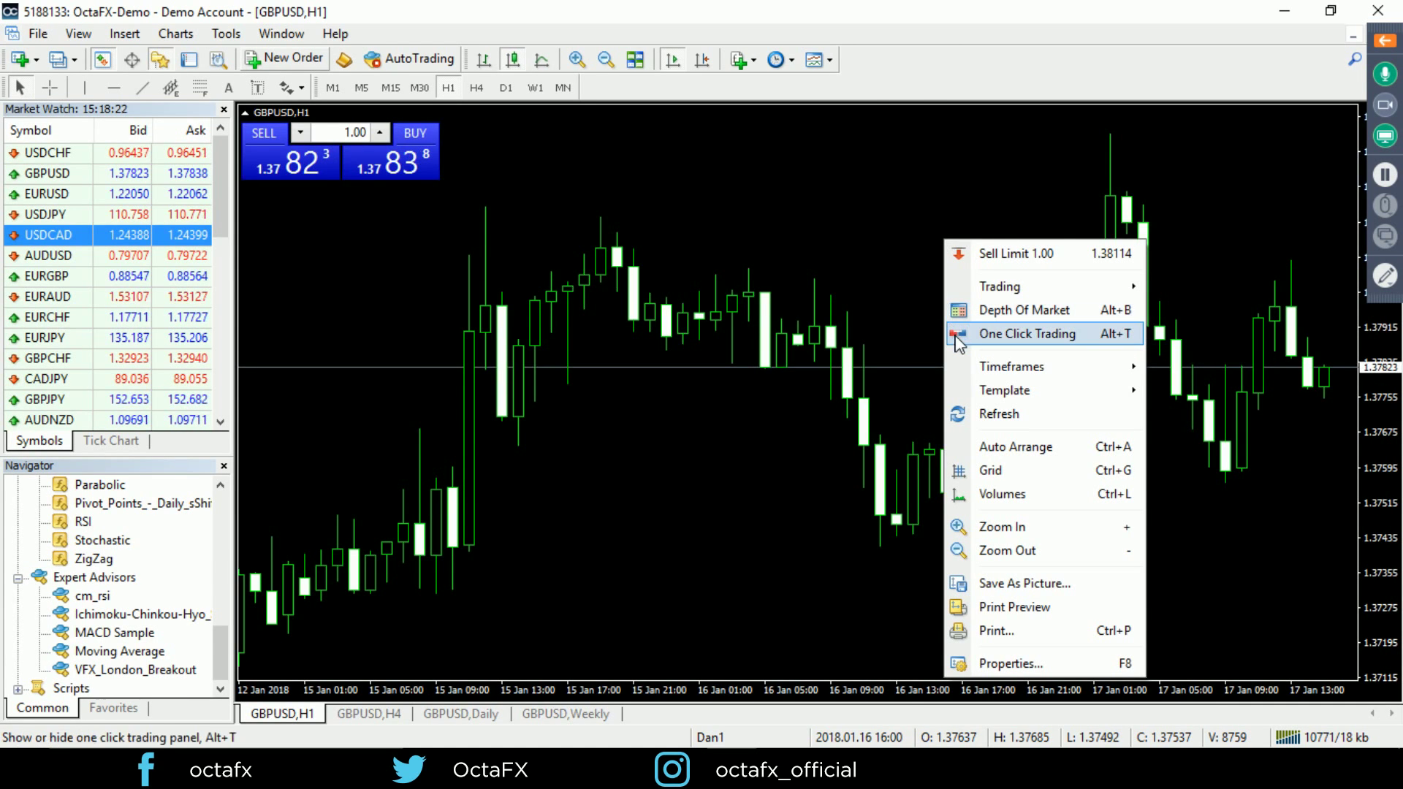
left_click(581, 174)
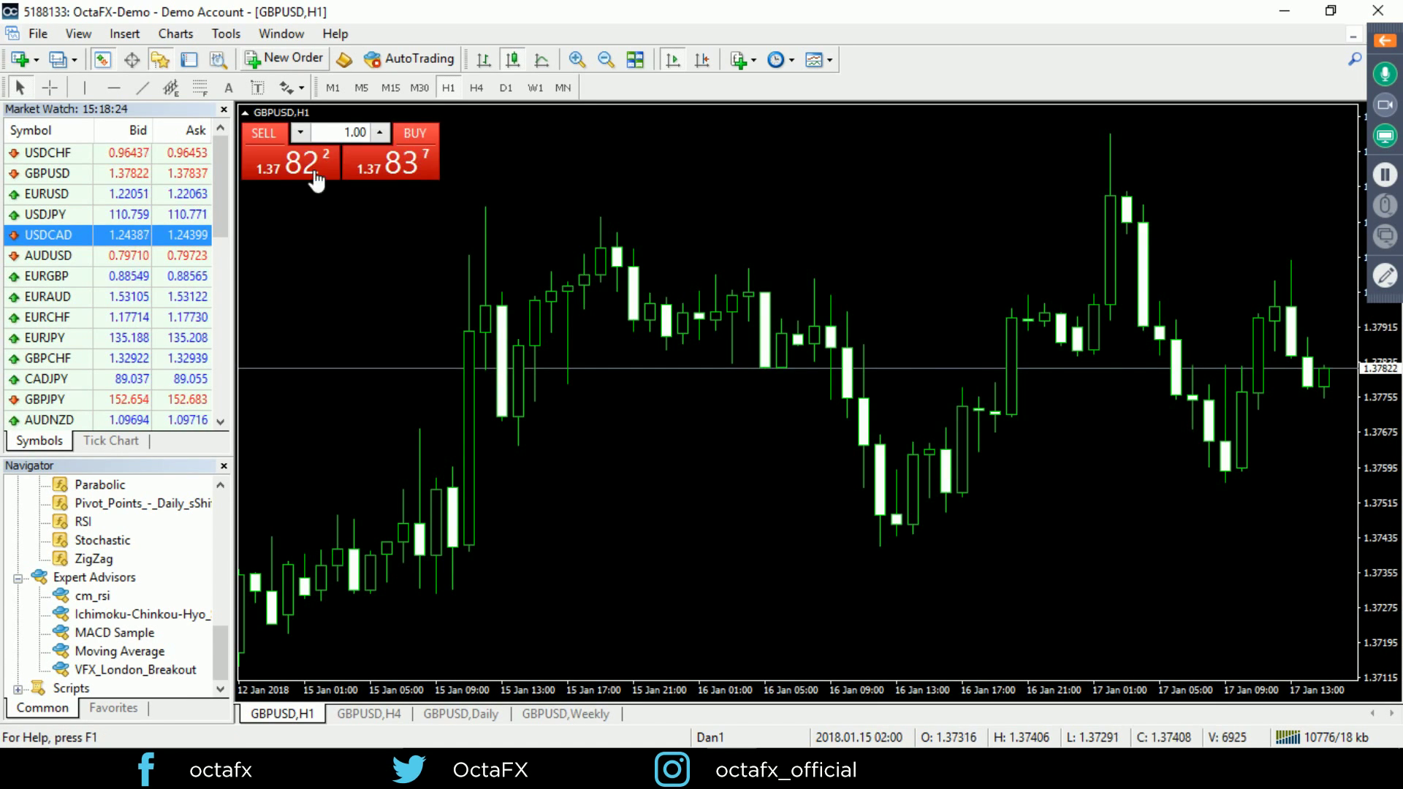